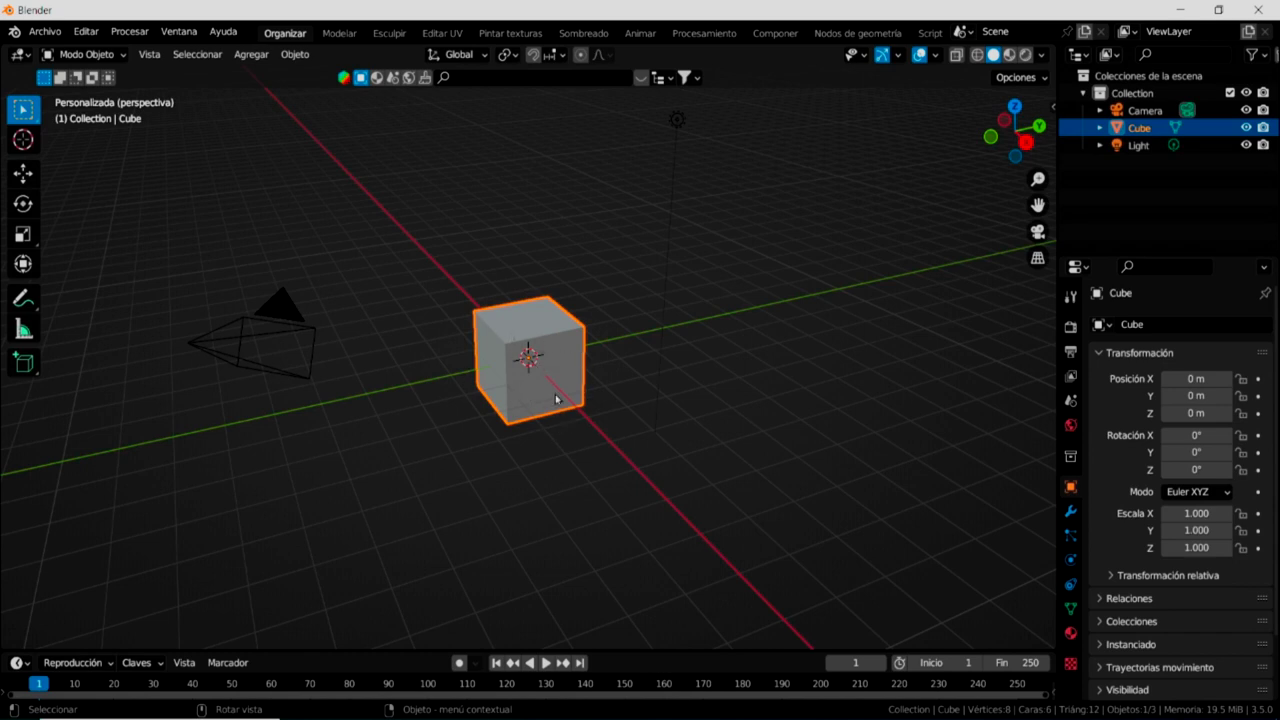
# Delete the default cube and add a UV sphere named Esfera at the scene origin.
pyautogui.press('Delete')
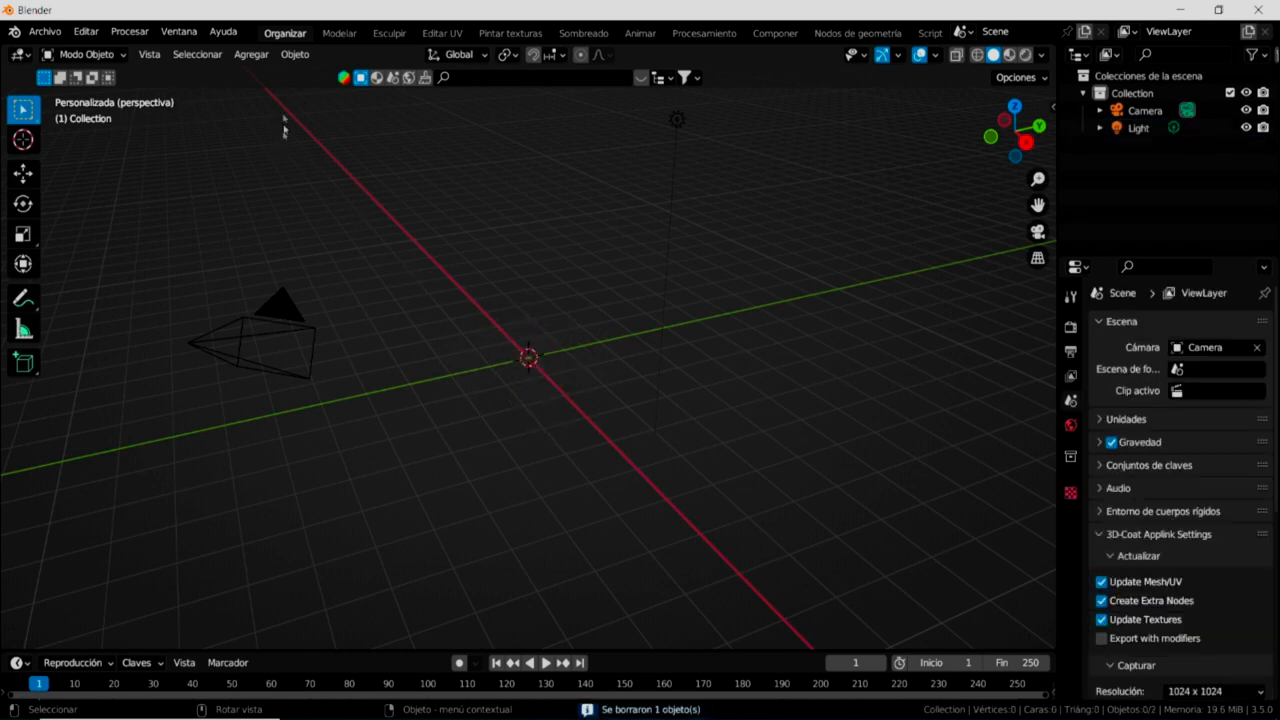
pyautogui.click(251, 54)
pyautogui.moveTo(297, 74)
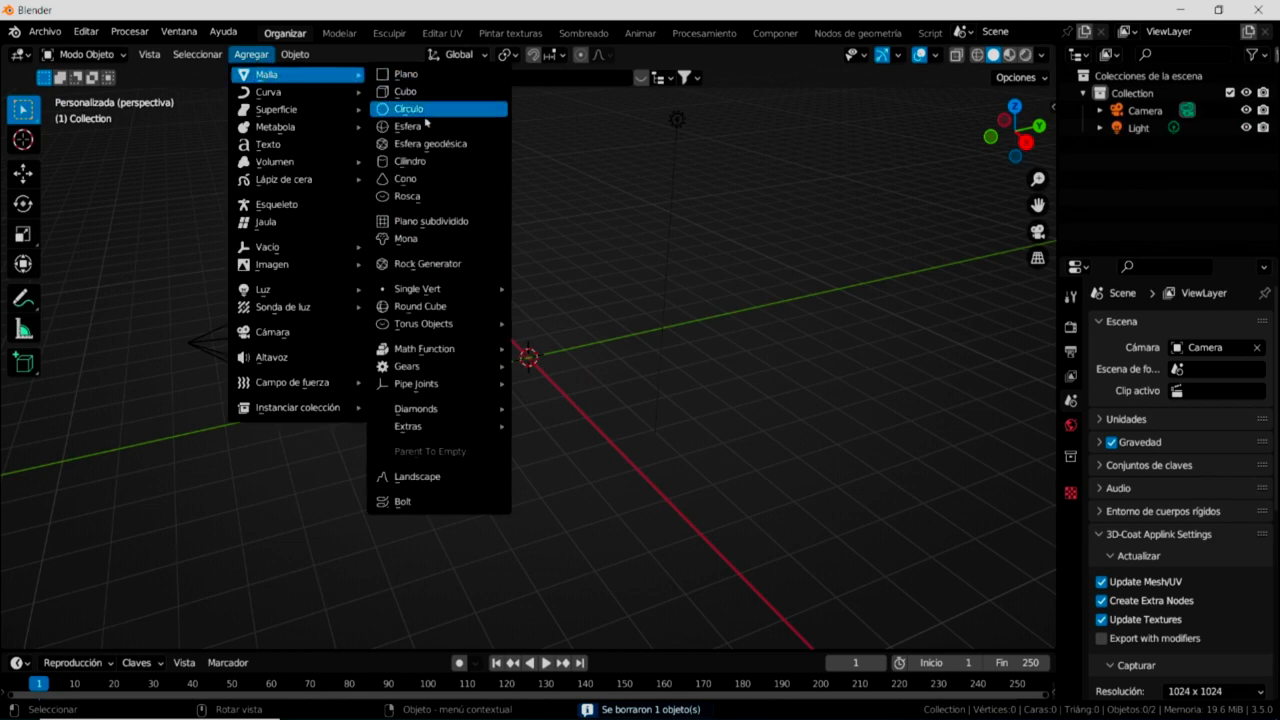
pyautogui.click(408, 126)
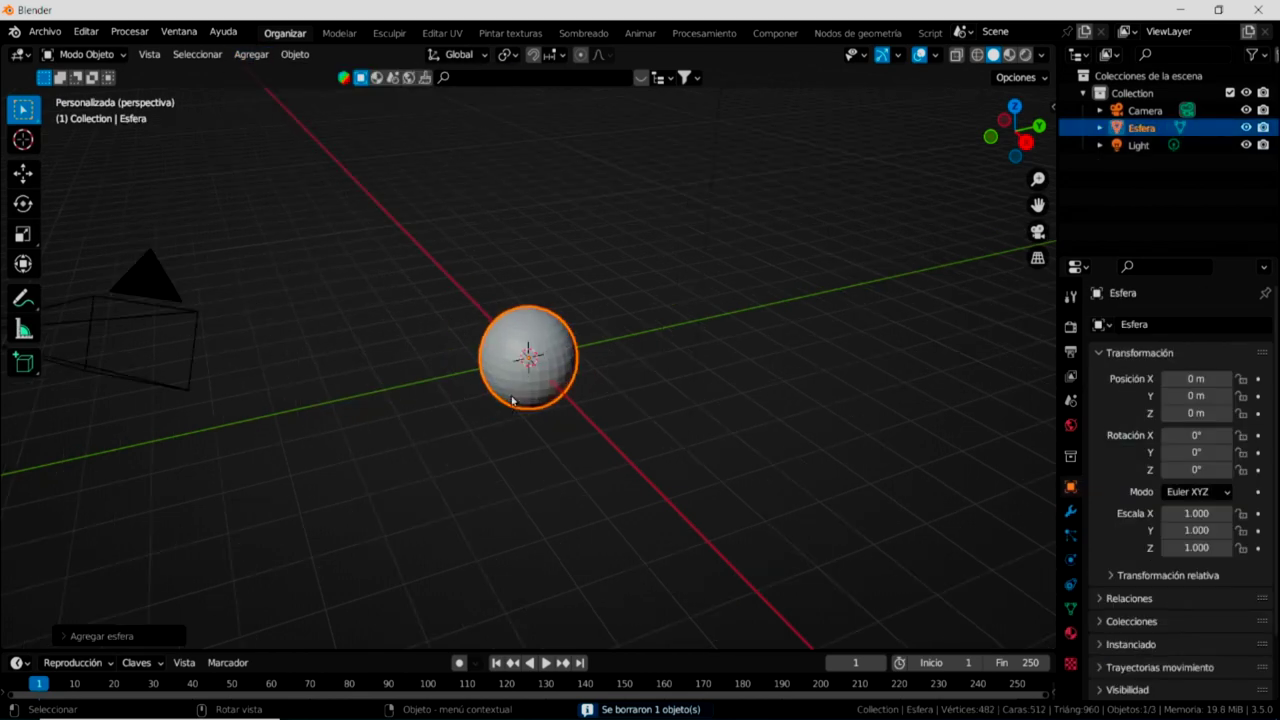
pyautogui.scroll(3, 516, 392)
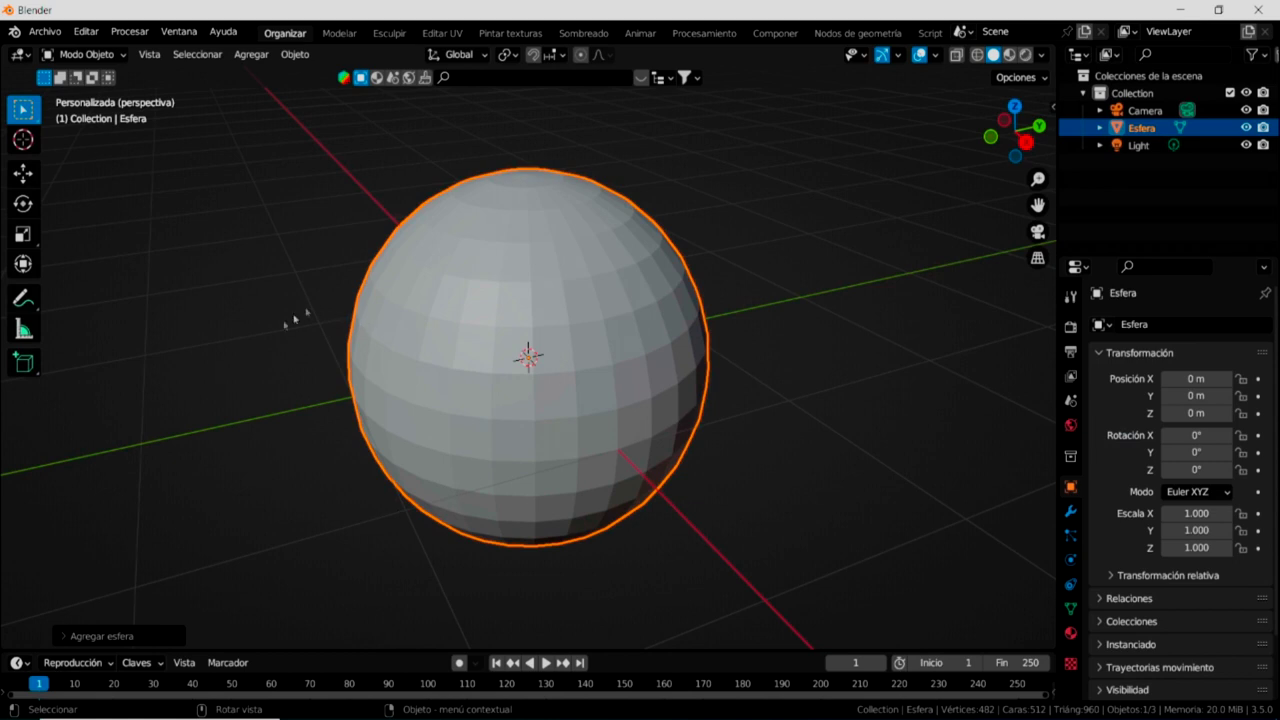
pyautogui.click(105, 56)
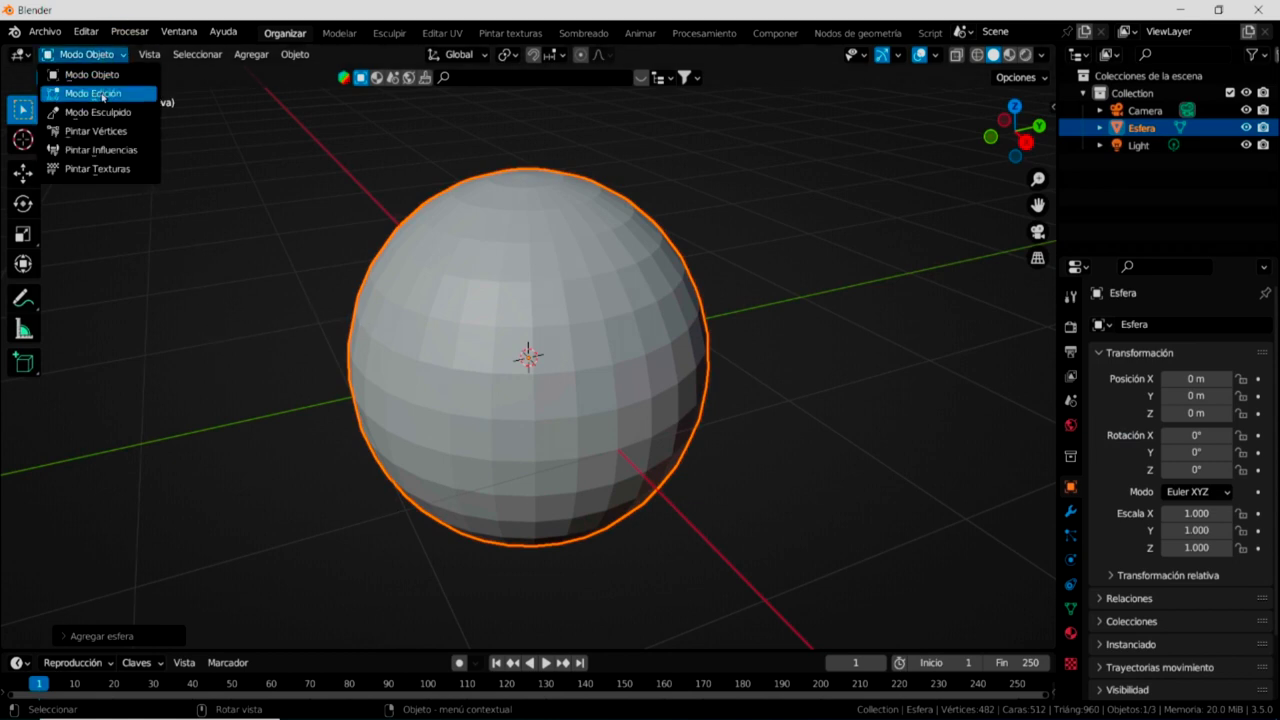
# In Edit Mode, inset each sphere face individually at 0.02809 m thickness and 0 m depth.
pyautogui.click(93, 93)
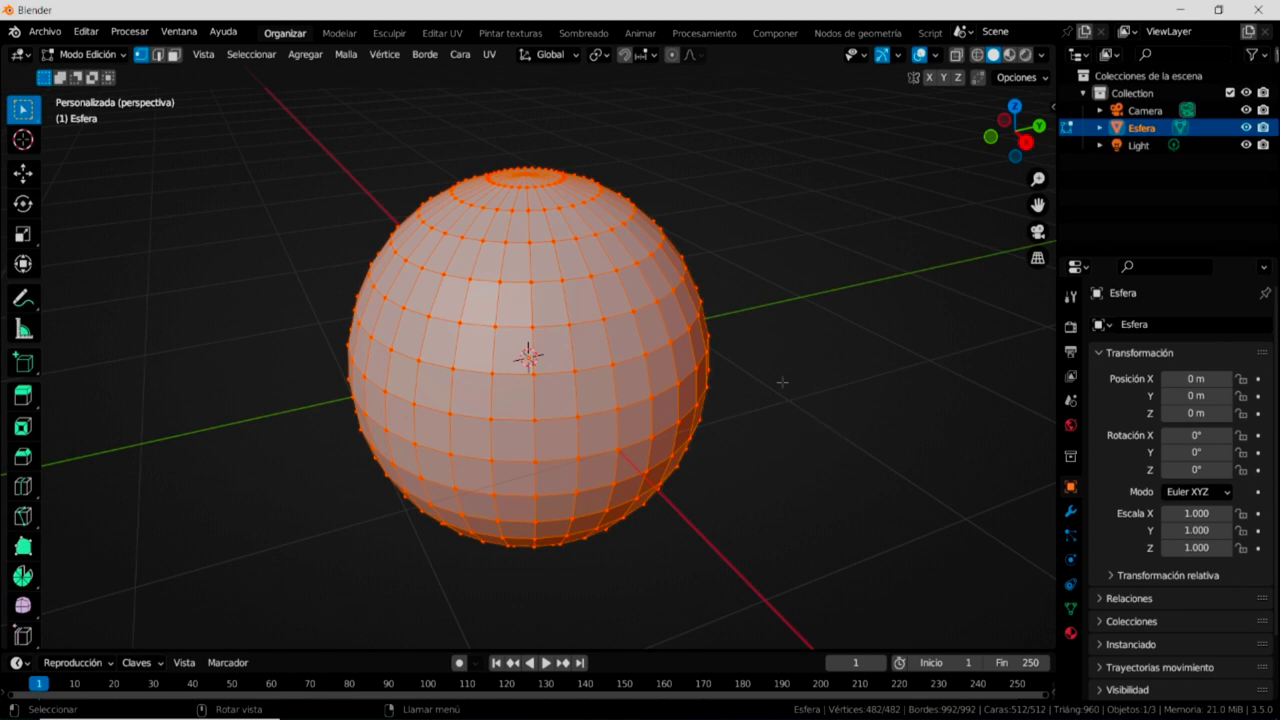
pyautogui.press('i')
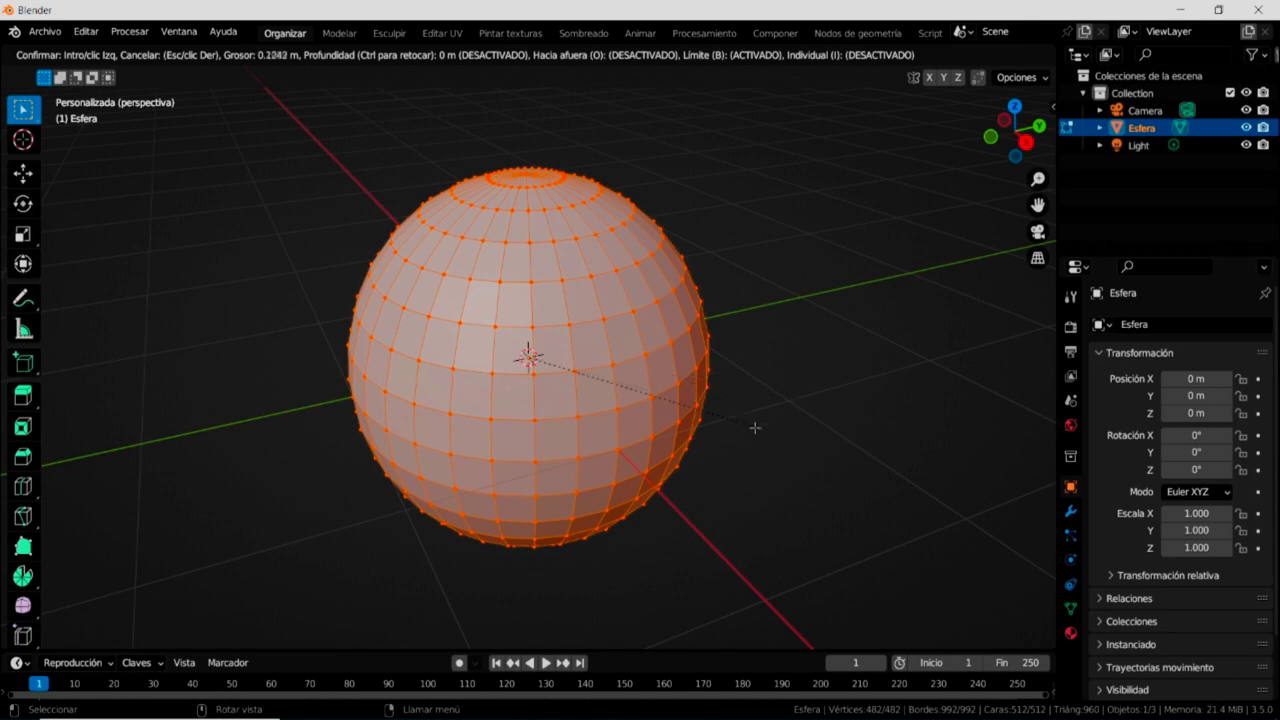
pyautogui.click(779, 369)
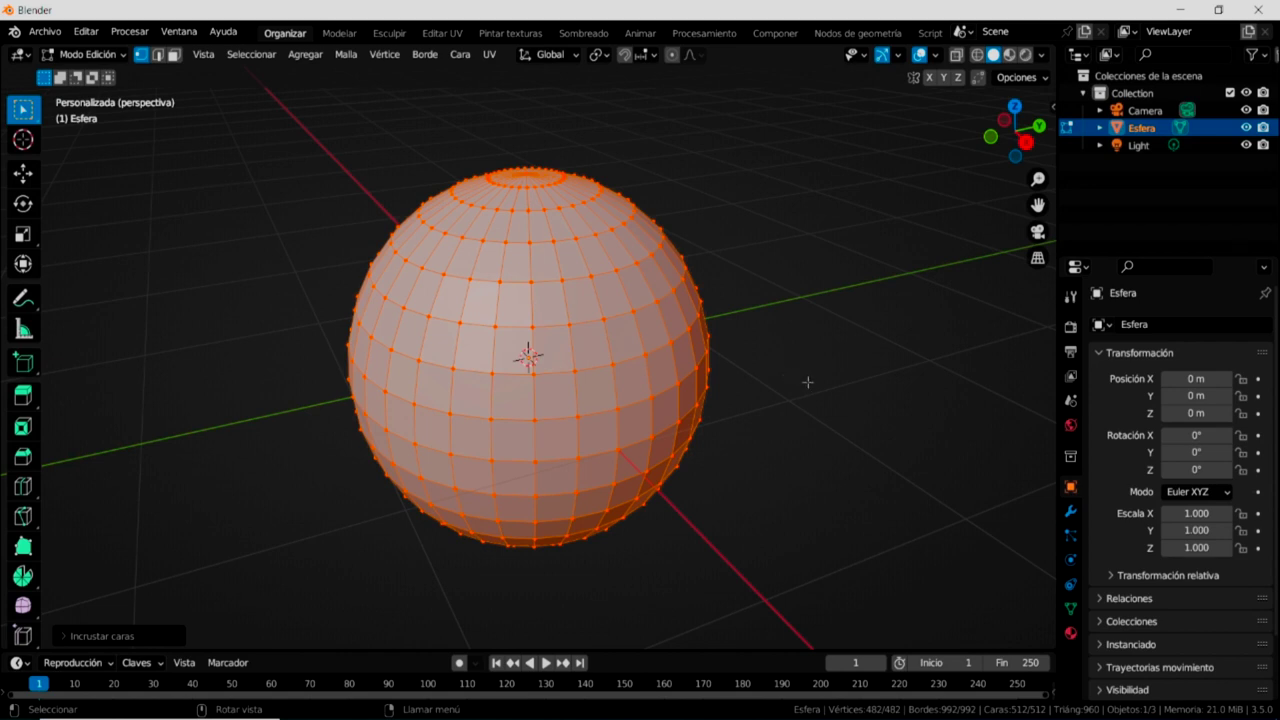
pyautogui.click(100, 636)
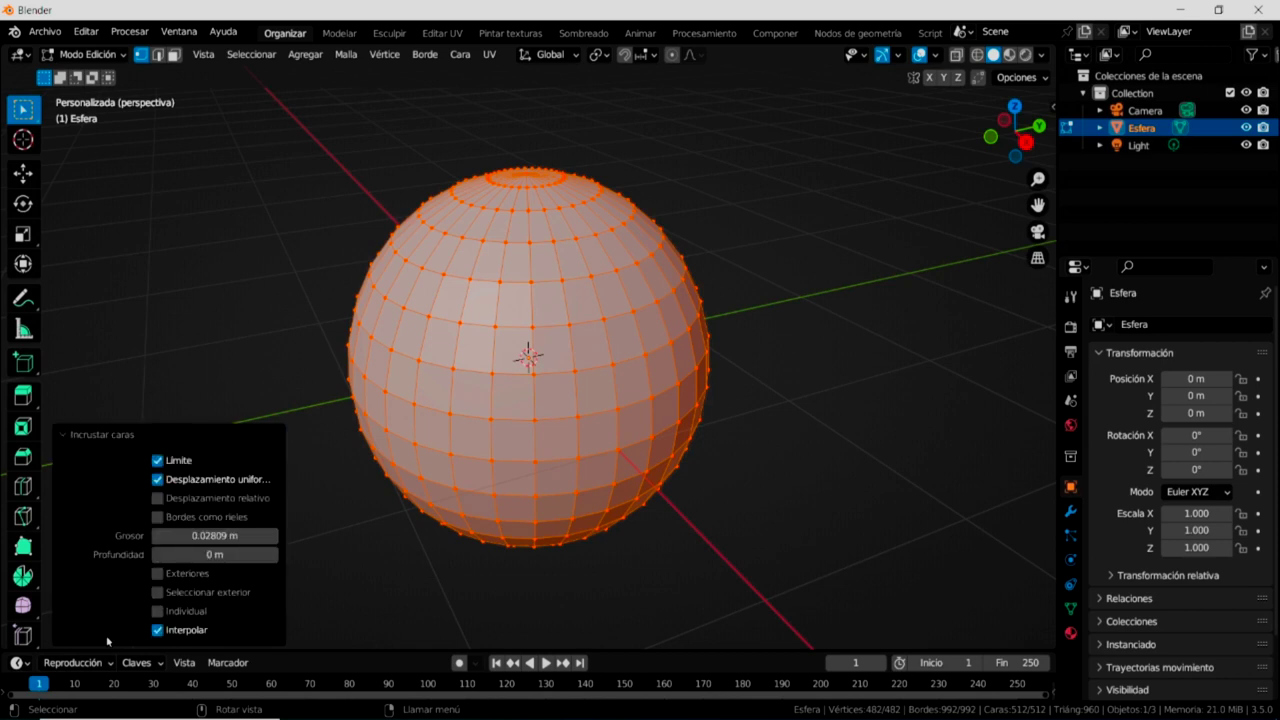
pyautogui.click(157, 611)
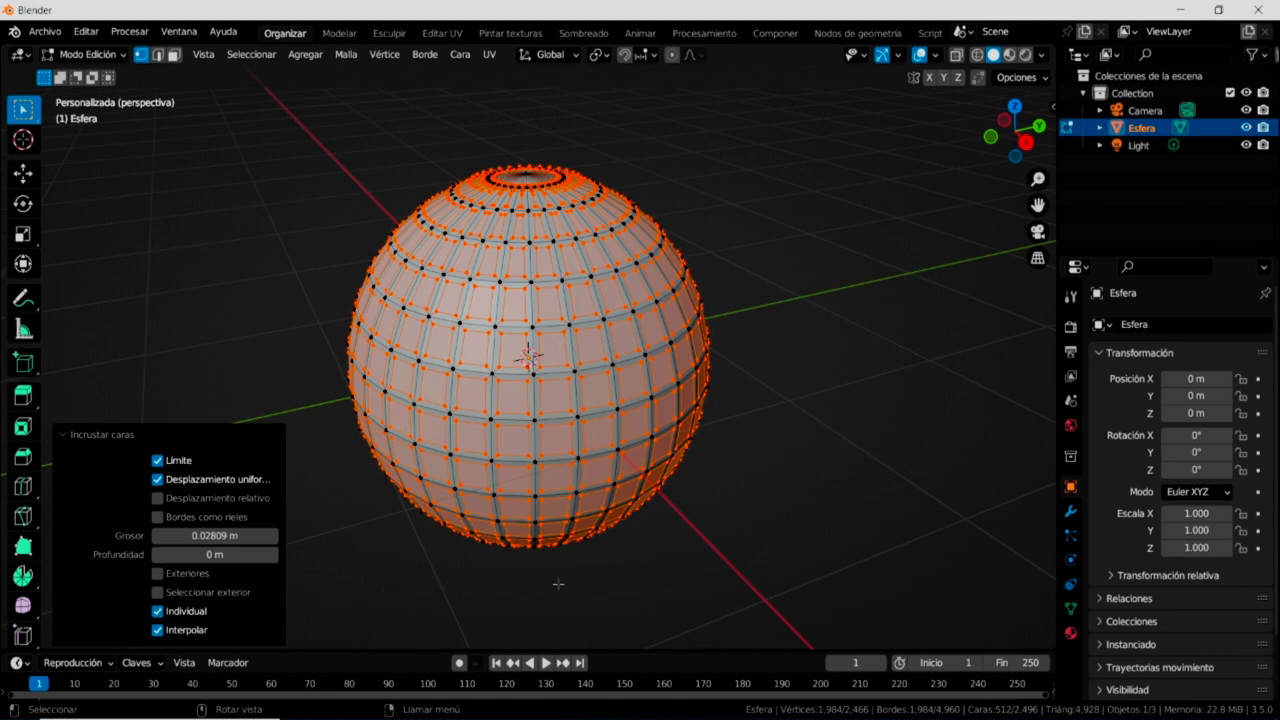
pyautogui.press('x')
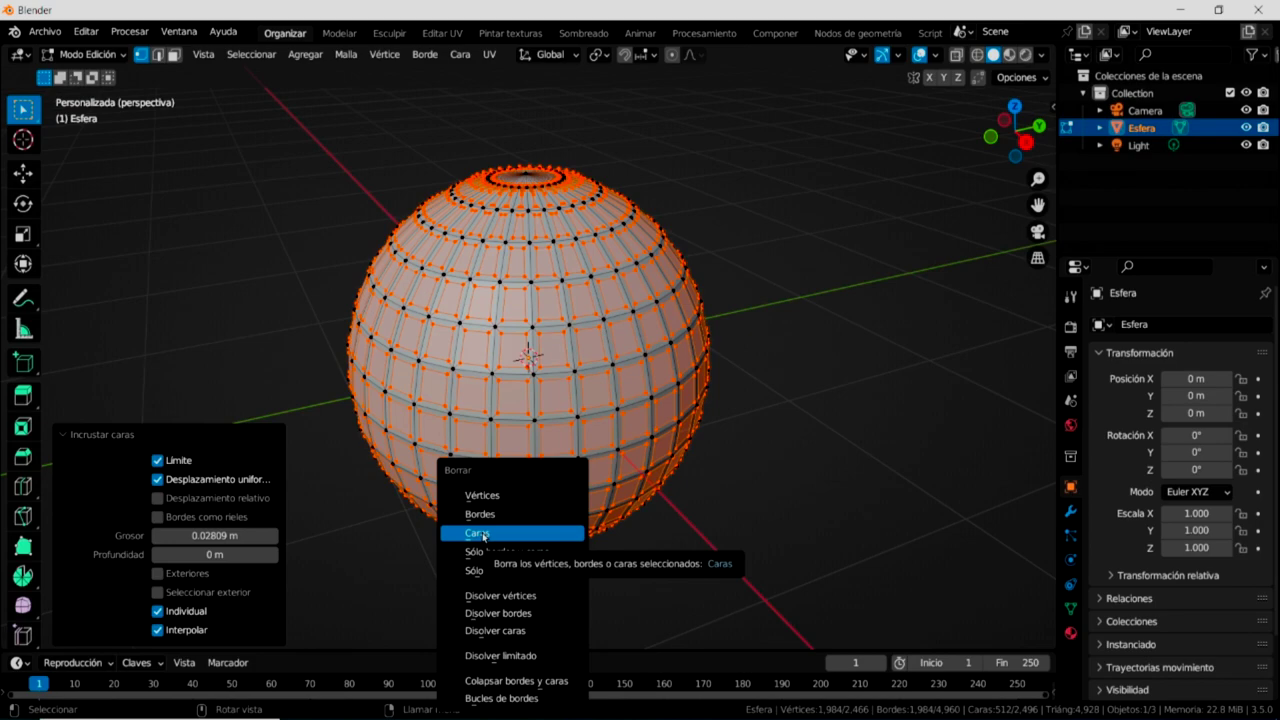
# Delete the inset faces to leave an open lattice shell, then switch back to Object Mode.
pyautogui.click(484, 535)
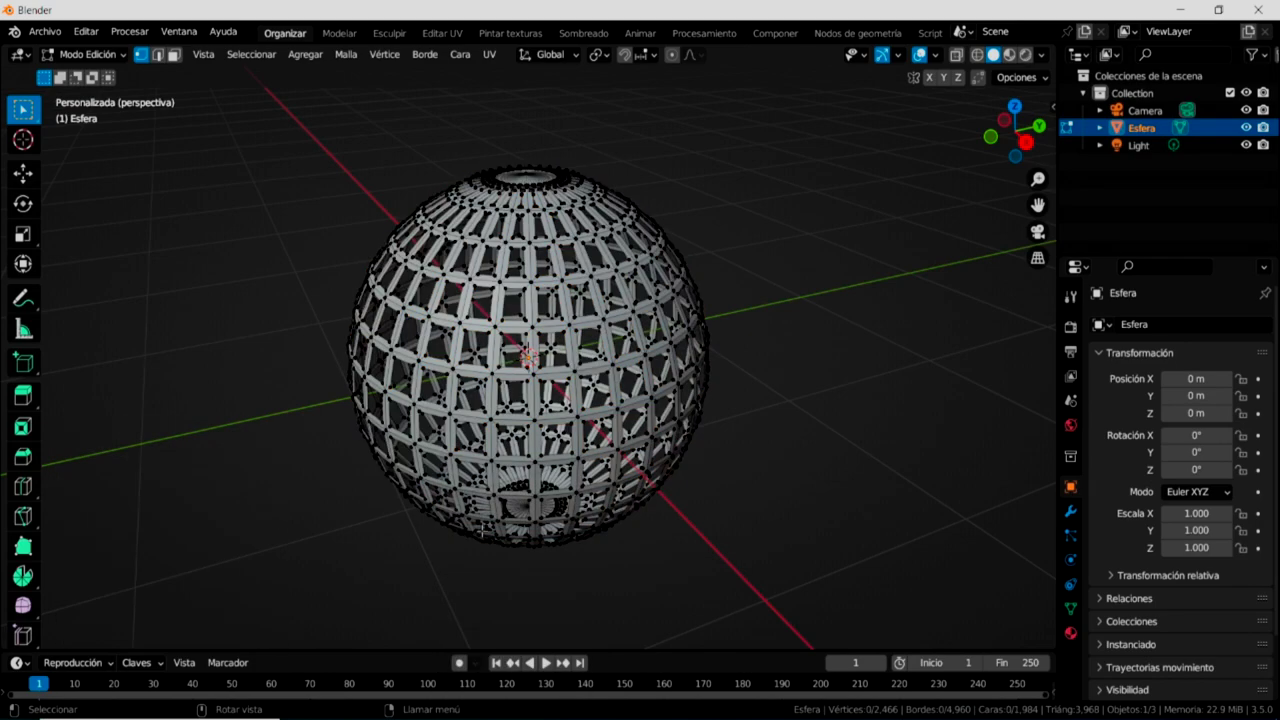
pyautogui.moveTo(746, 248); pyautogui.dragTo(737, 295, button='middle')
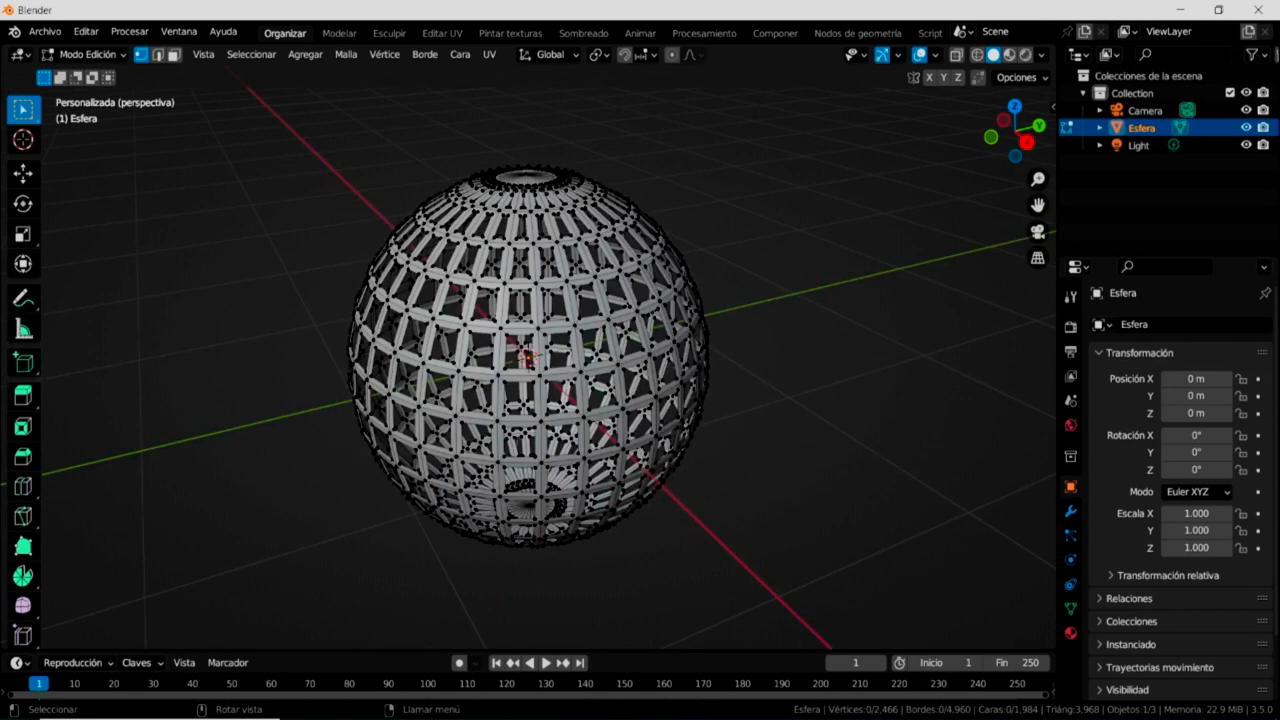
pyautogui.click(112, 57)
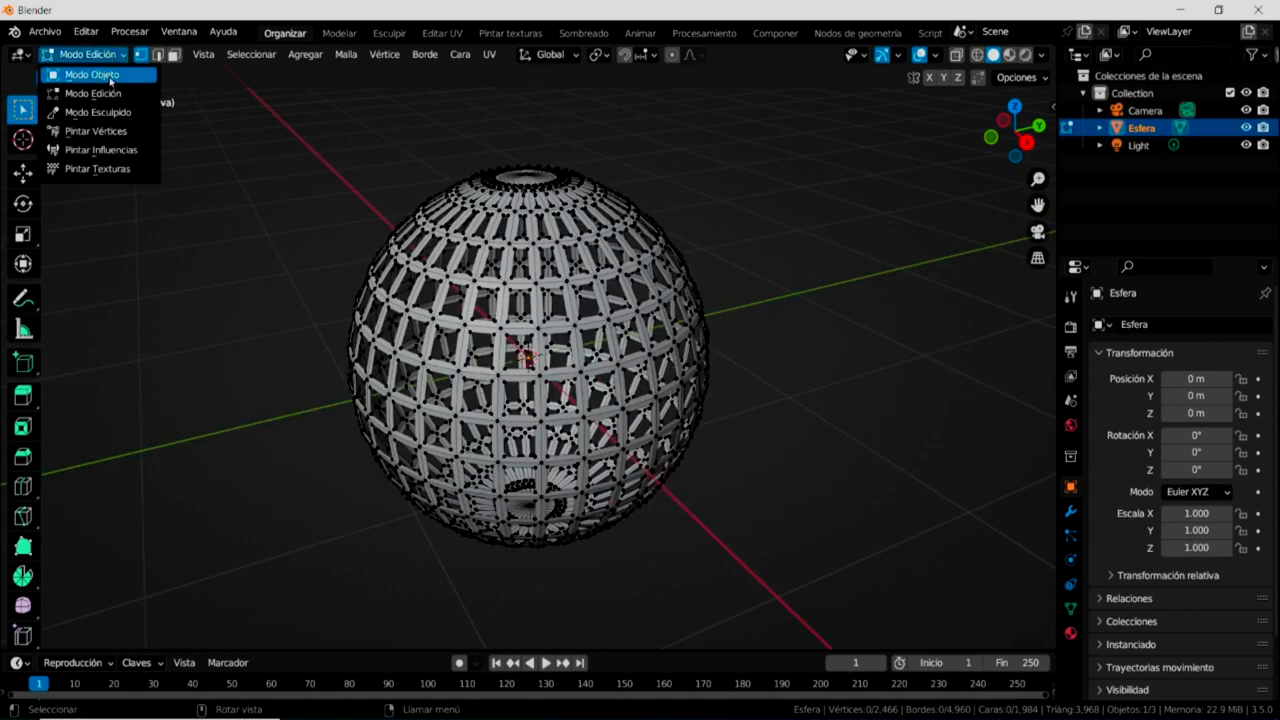
pyautogui.click(110, 79)
pyautogui.moveTo(685, 320)
pyautogui.mouseDown(button='middle')
pyautogui.moveTo(655, 388)
pyautogui.moveTo(677, 333)
pyautogui.mouseUp(button='middle')
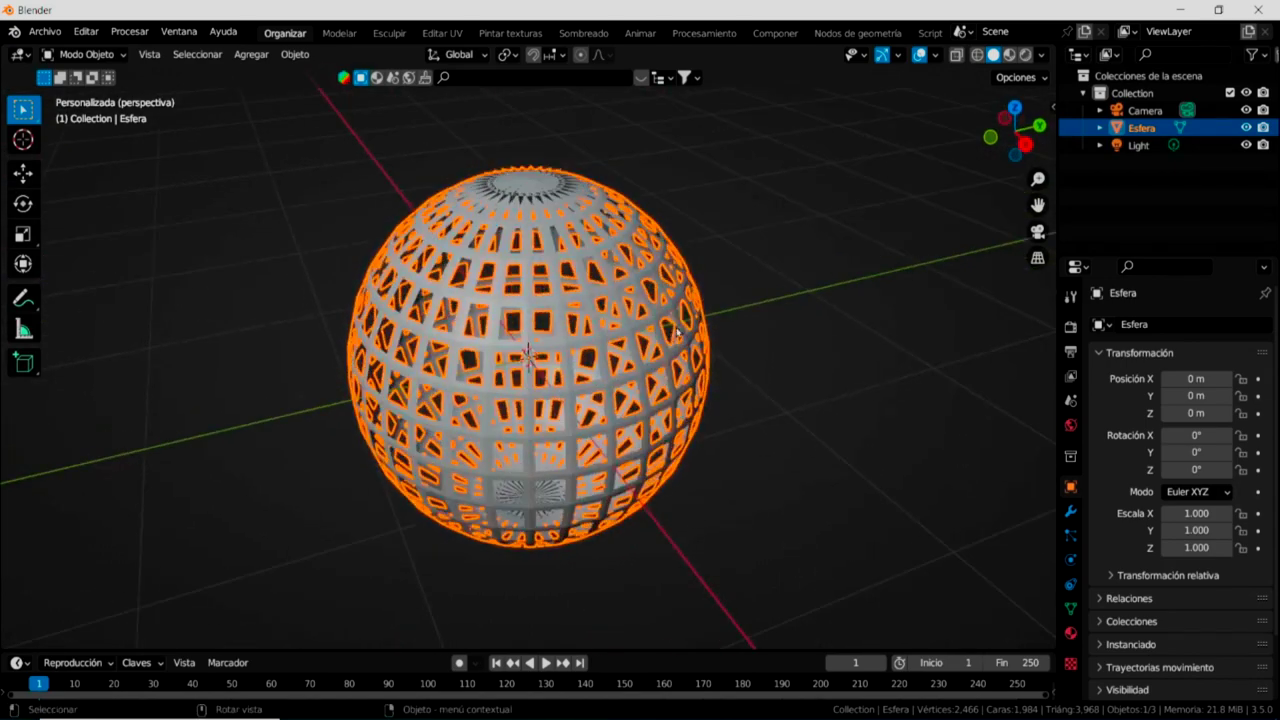
# Move the lattice sphere up to Z 1.1485 m in front view, then deselect it.
pyautogui.scroll(-2, 428, 398)
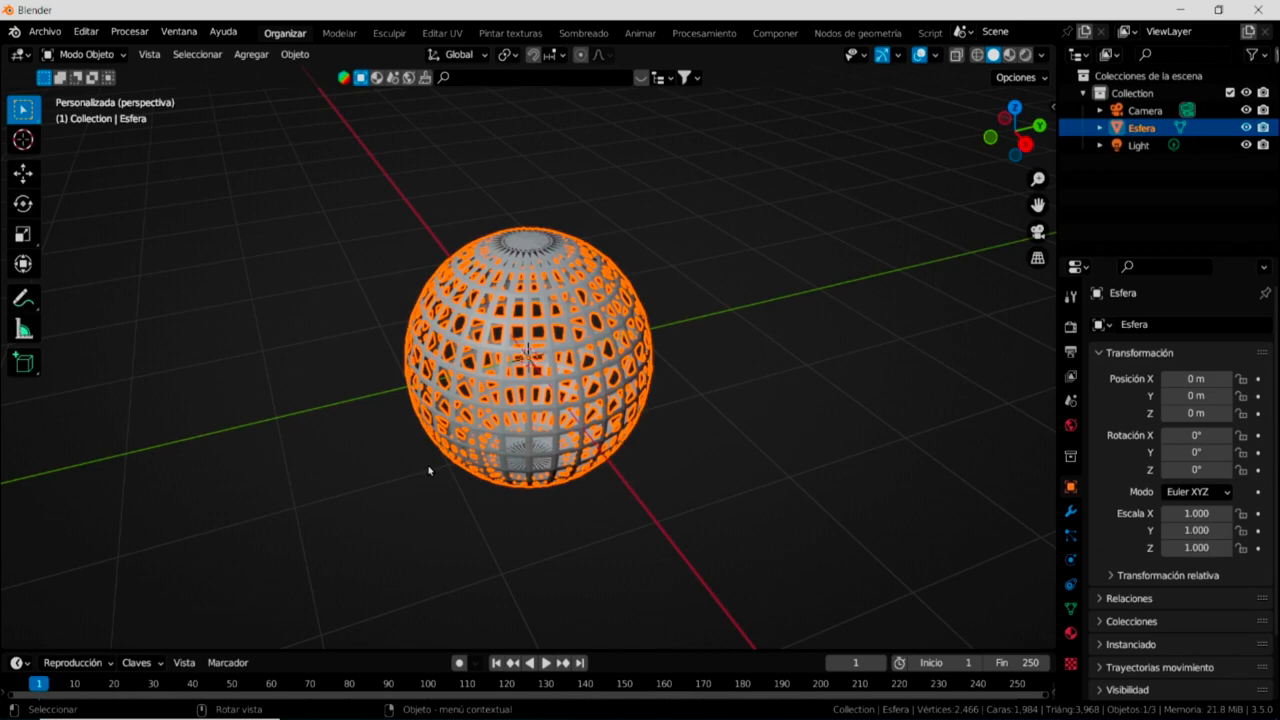
pyautogui.press('KP_7')
pyautogui.press('KP_1')
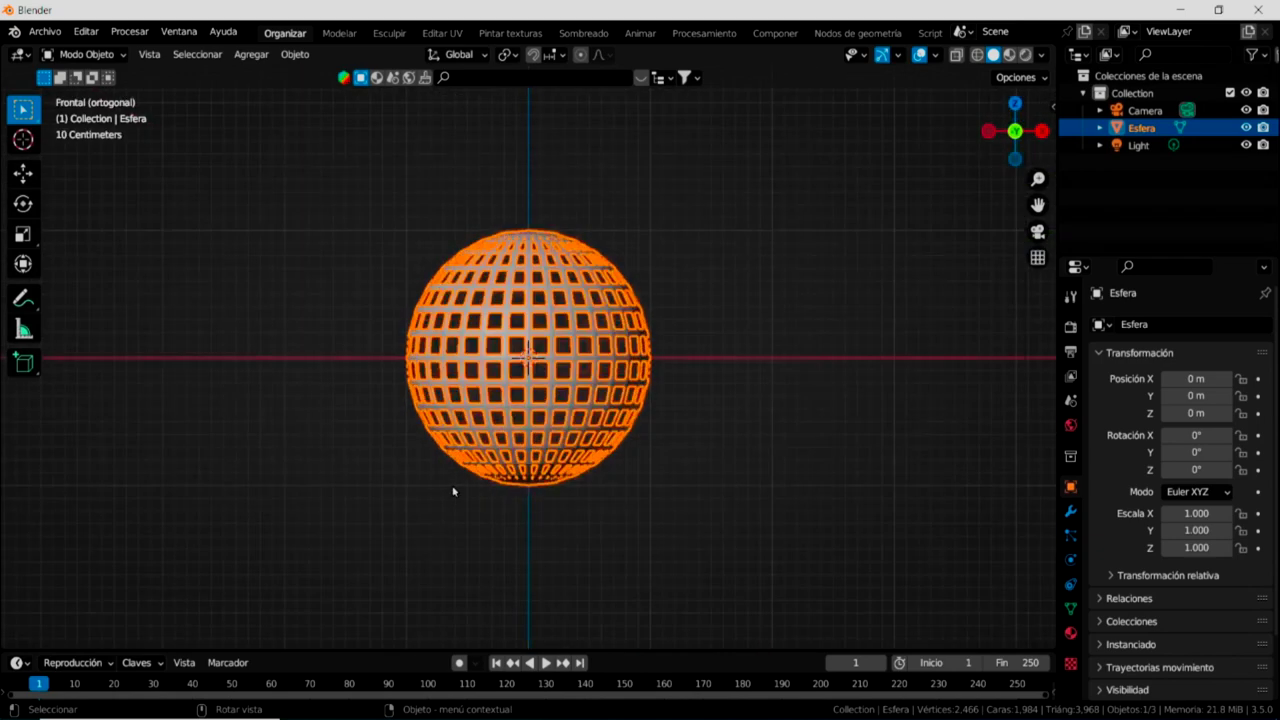
pyautogui.click(23, 173)
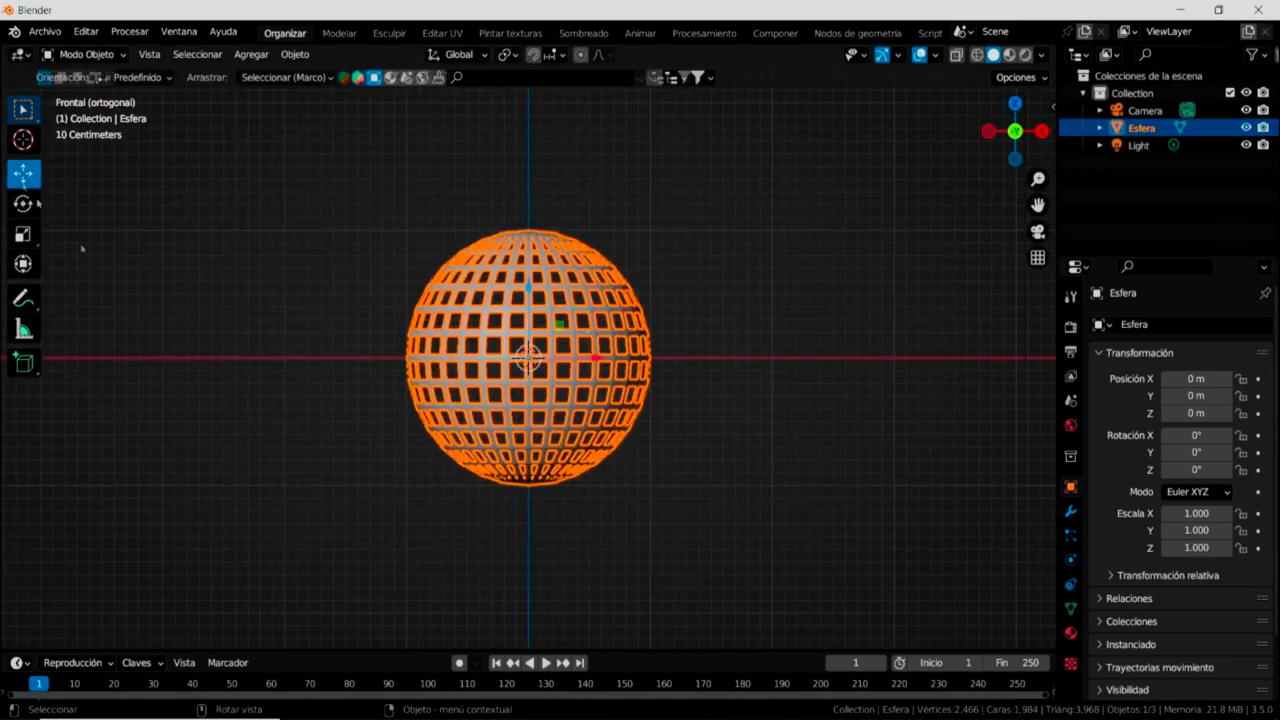
pyautogui.moveTo(529, 286); pyautogui.dragTo(538, 132)
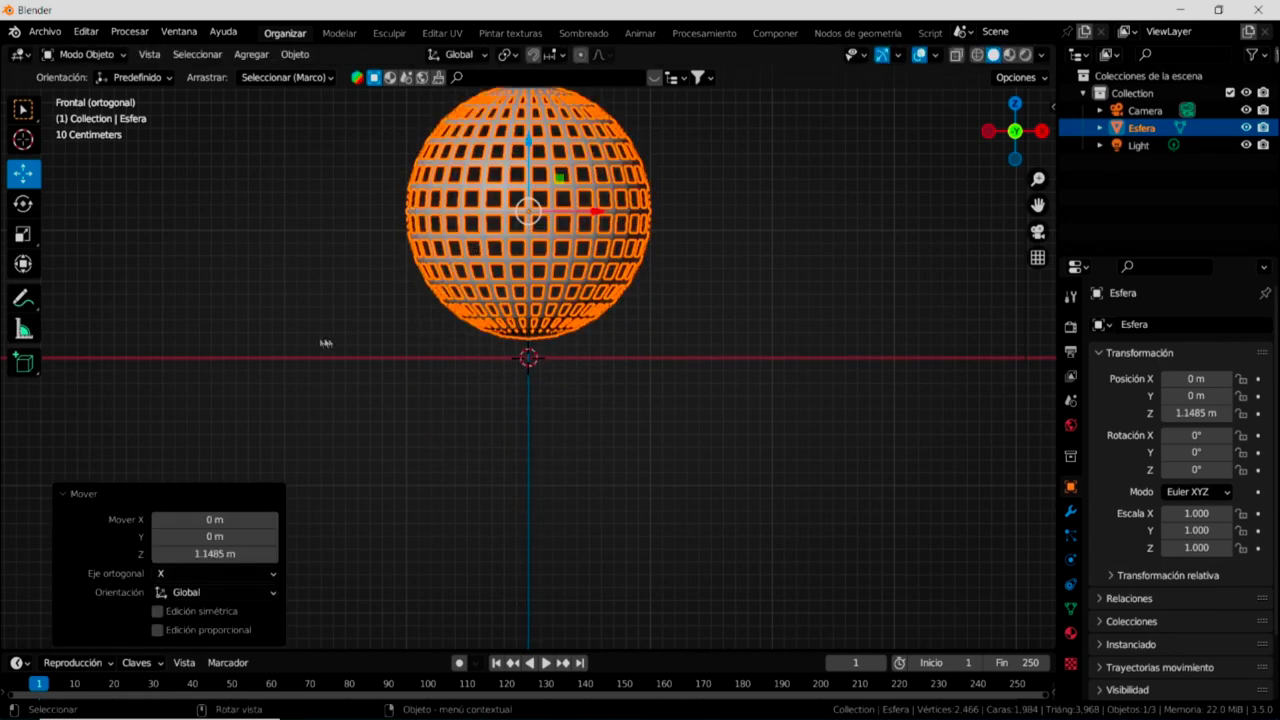
pyautogui.moveTo(751, 315)
pyautogui.mouseDown(button='middle')
pyautogui.moveTo(617, 417)
pyautogui.moveTo(450, 398)
pyautogui.mouseUp(button='middle')
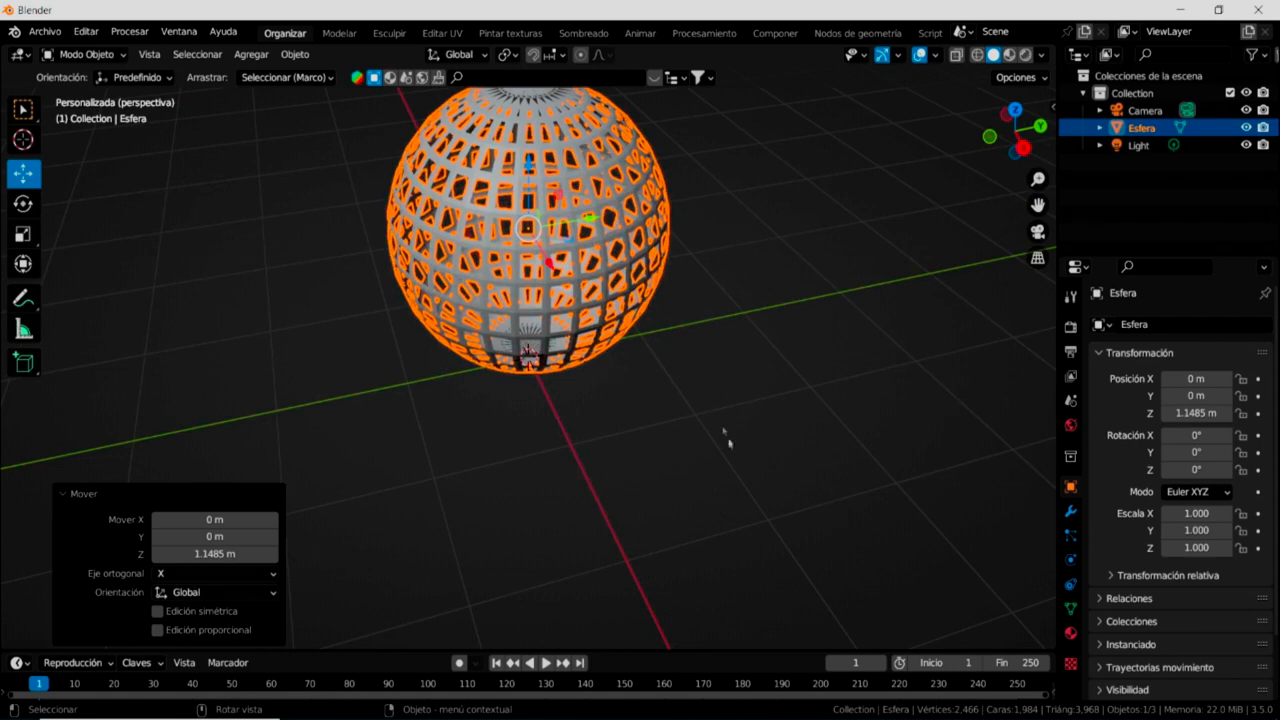
pyautogui.click(682, 458)
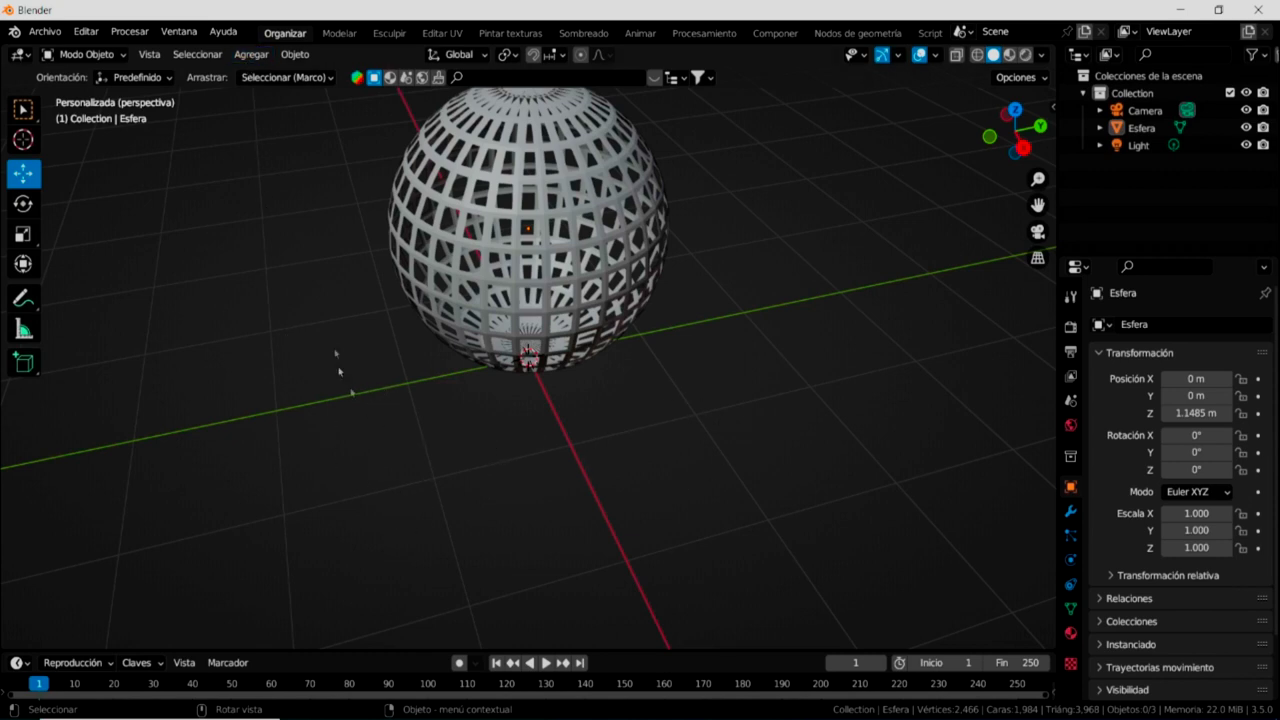
# Add a plane named Plano at the origin and scale it uniformly to 5.350.
pyautogui.click(250, 54)
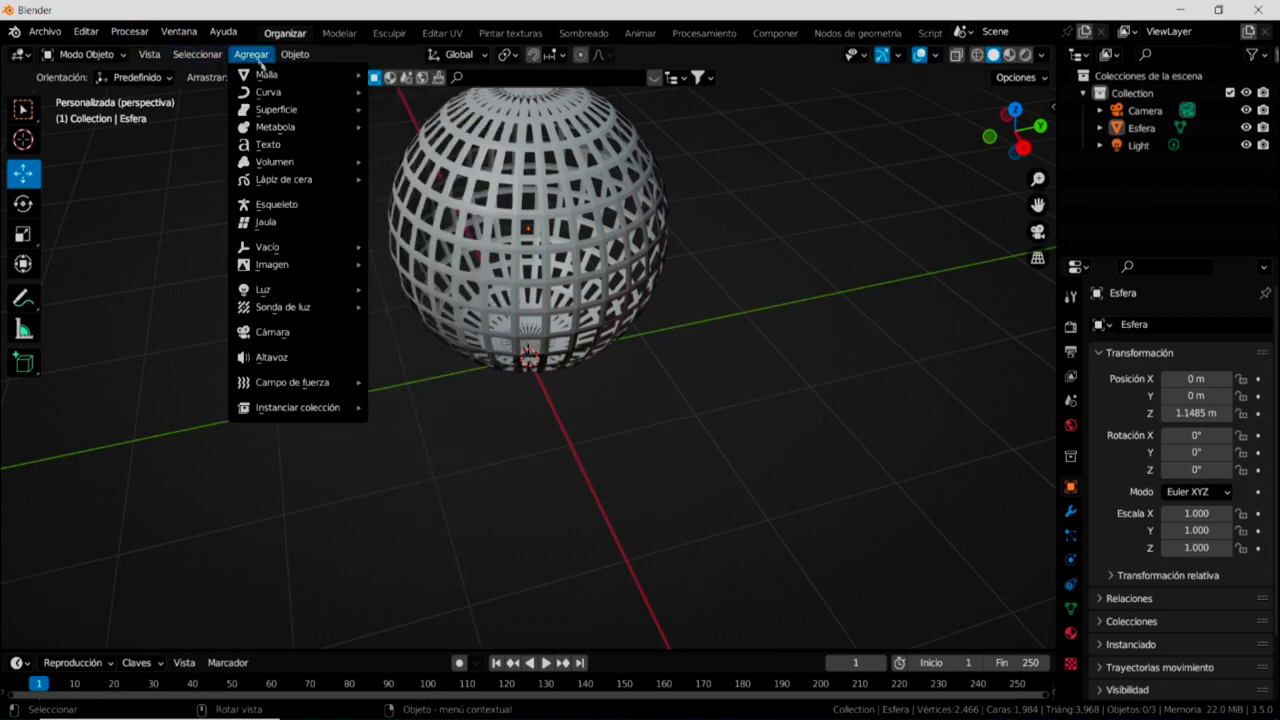
pyautogui.click(400, 74)
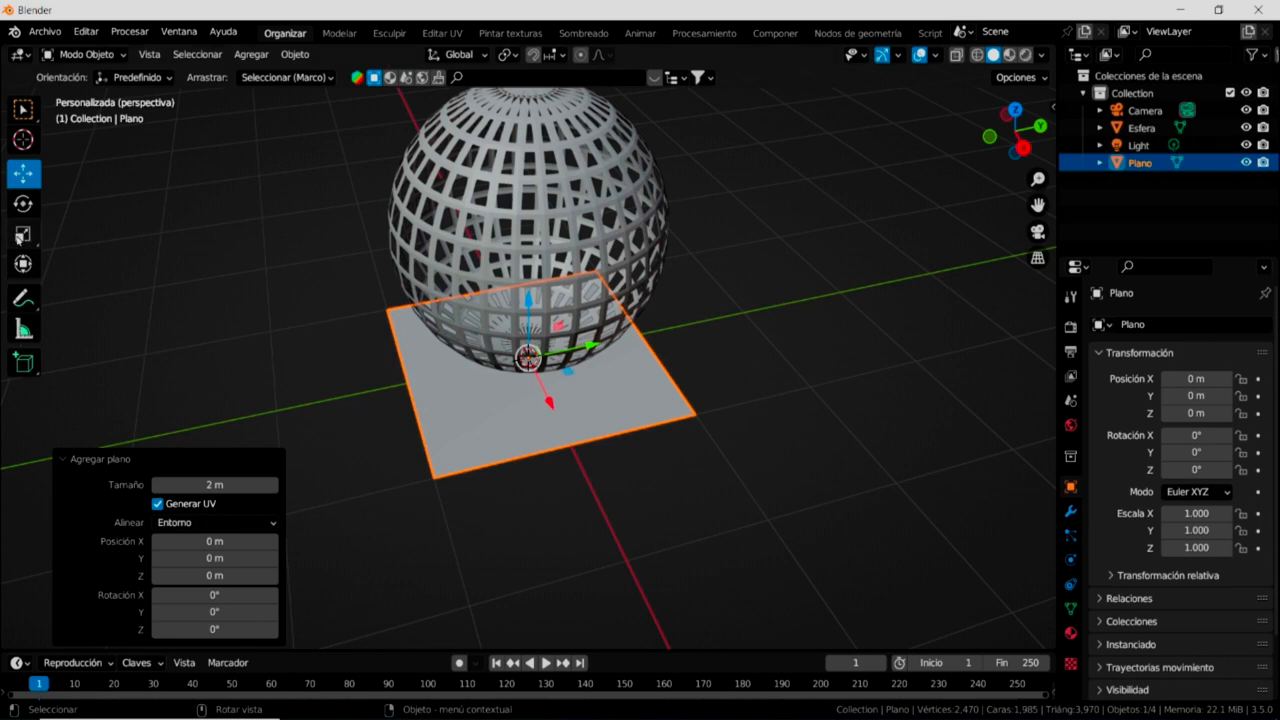
pyautogui.click(21, 237)
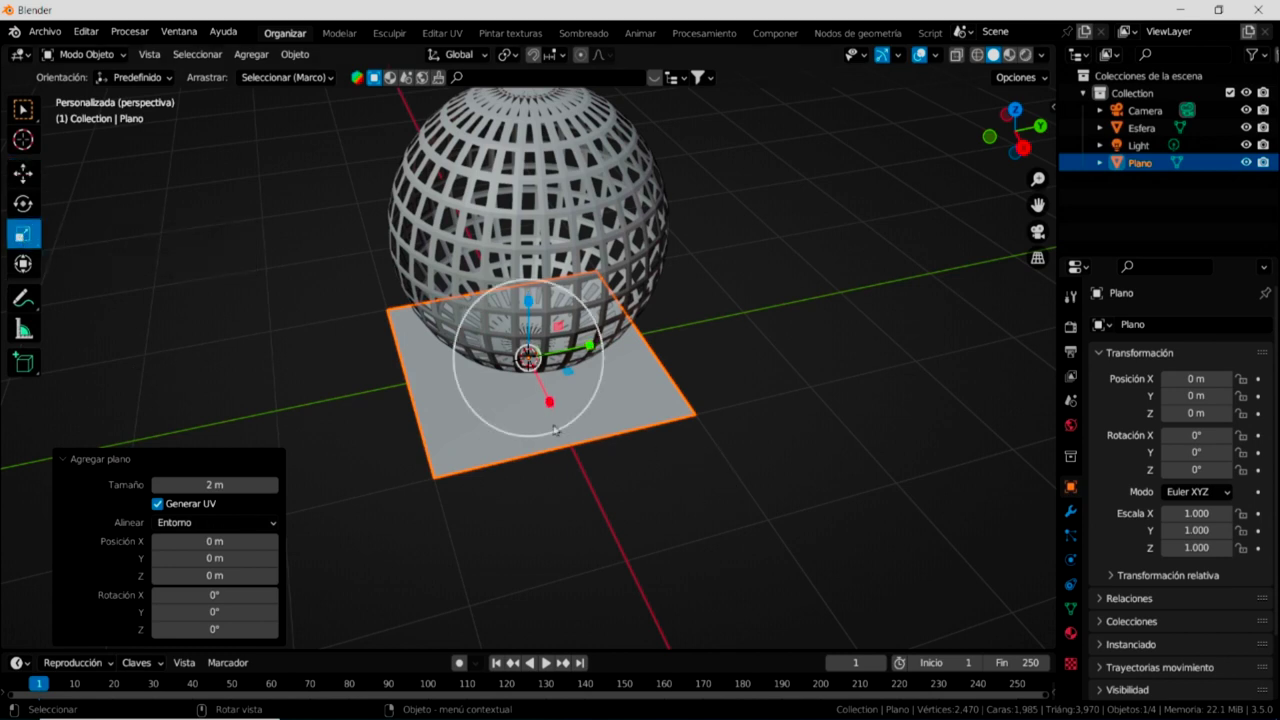
pyautogui.moveTo(548, 440); pyautogui.dragTo(828, 633)
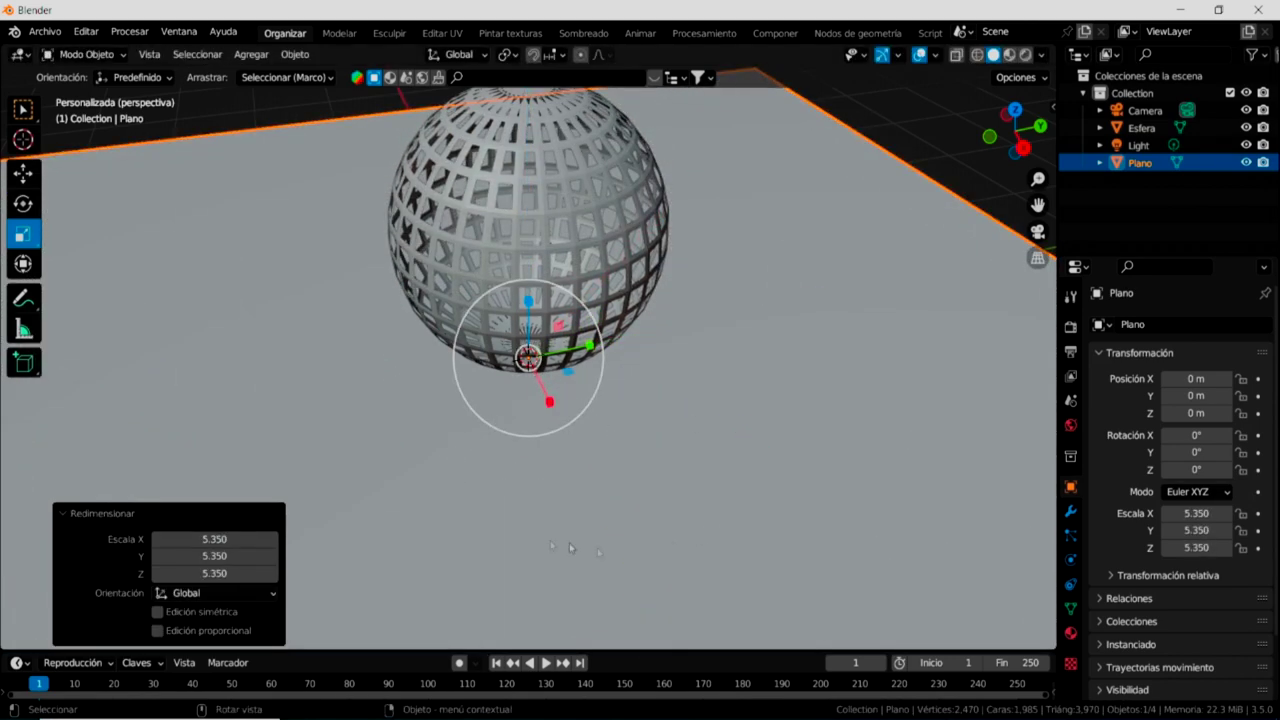
pyautogui.moveTo(647, 494); pyautogui.dragTo(642, 470, button='middle')
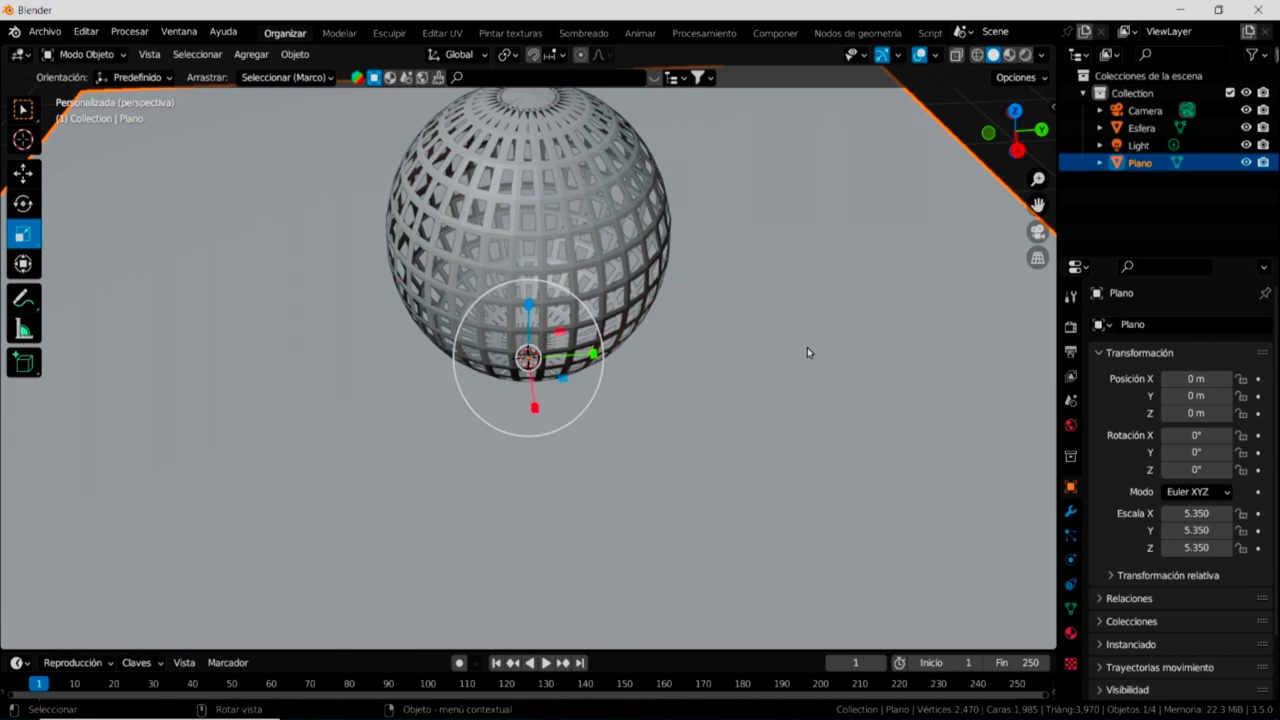
# Add a 1 m radius point light named Punto at the origin and view from front orthographic.
pyautogui.click(251, 56)
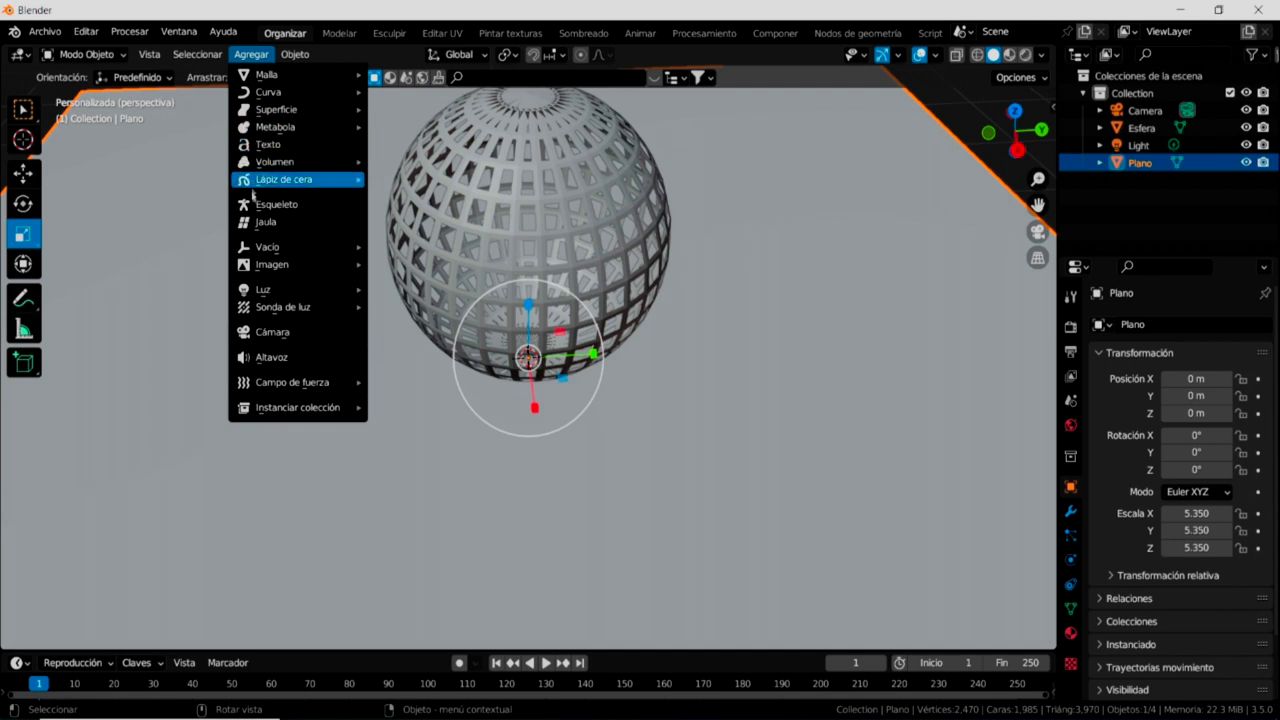
pyautogui.moveTo(263, 289)
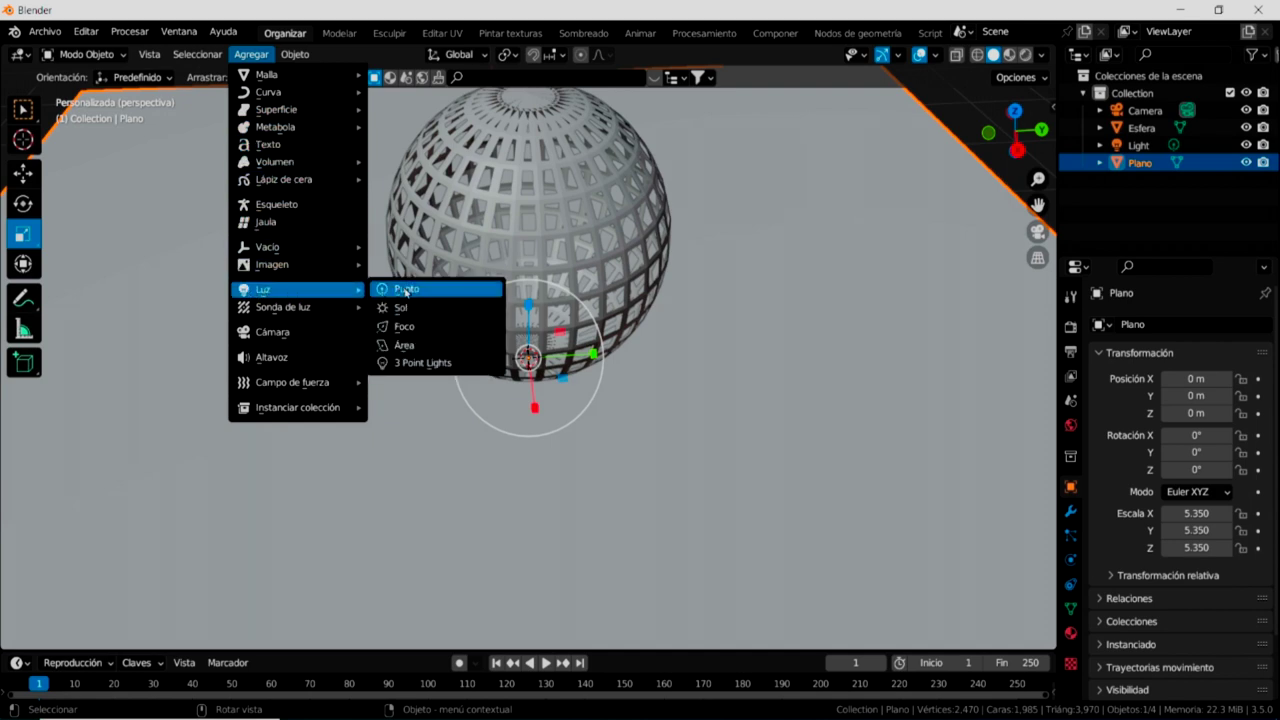
pyautogui.click(406, 291)
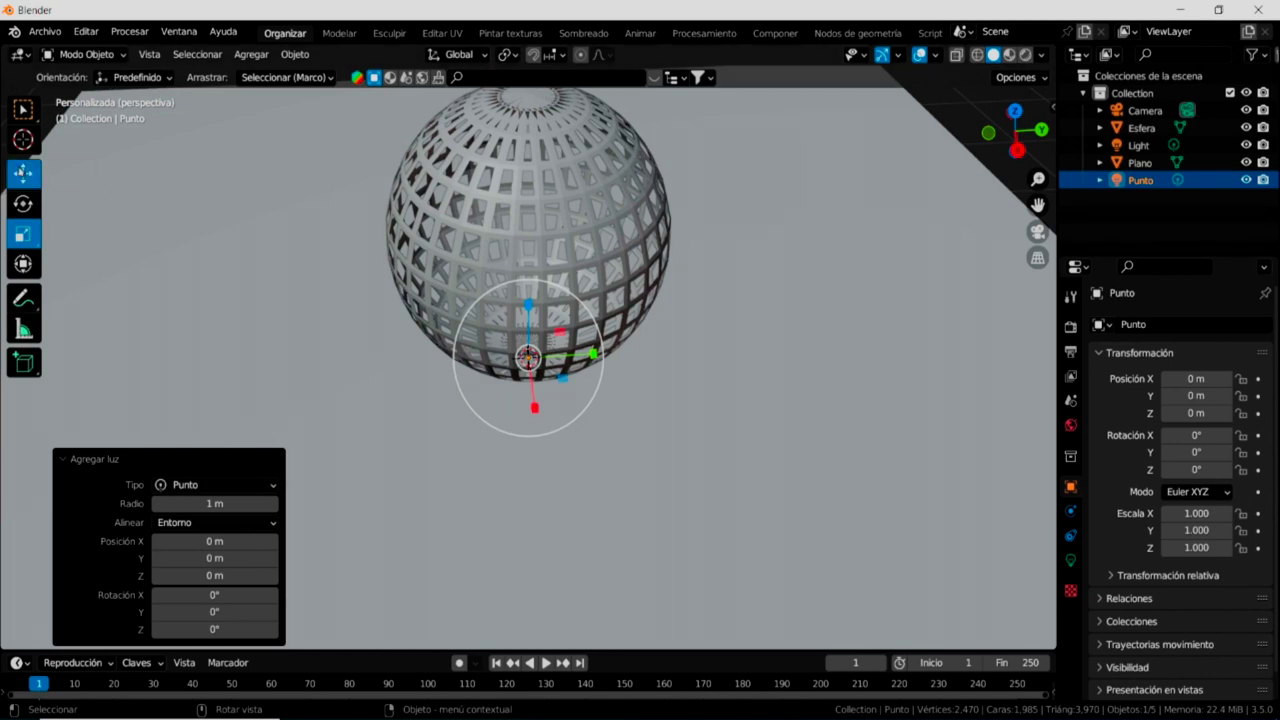
pyautogui.click(23, 172)
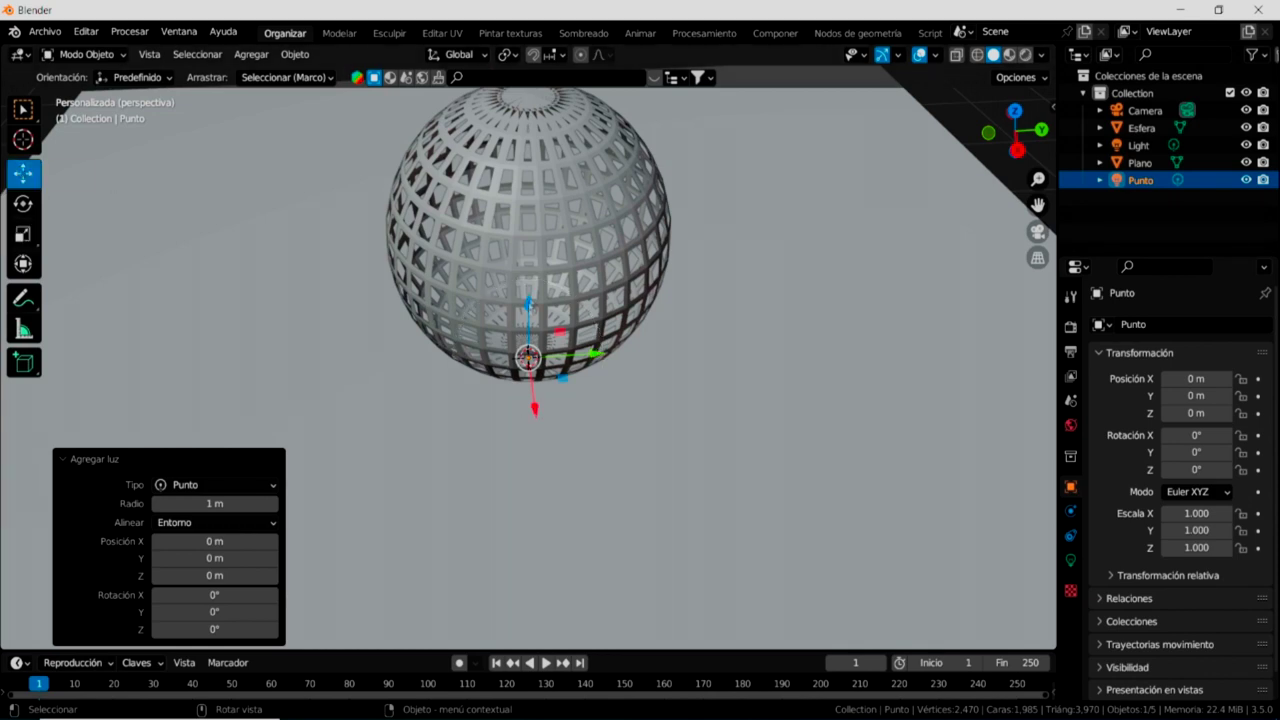
pyautogui.press('KP_7')
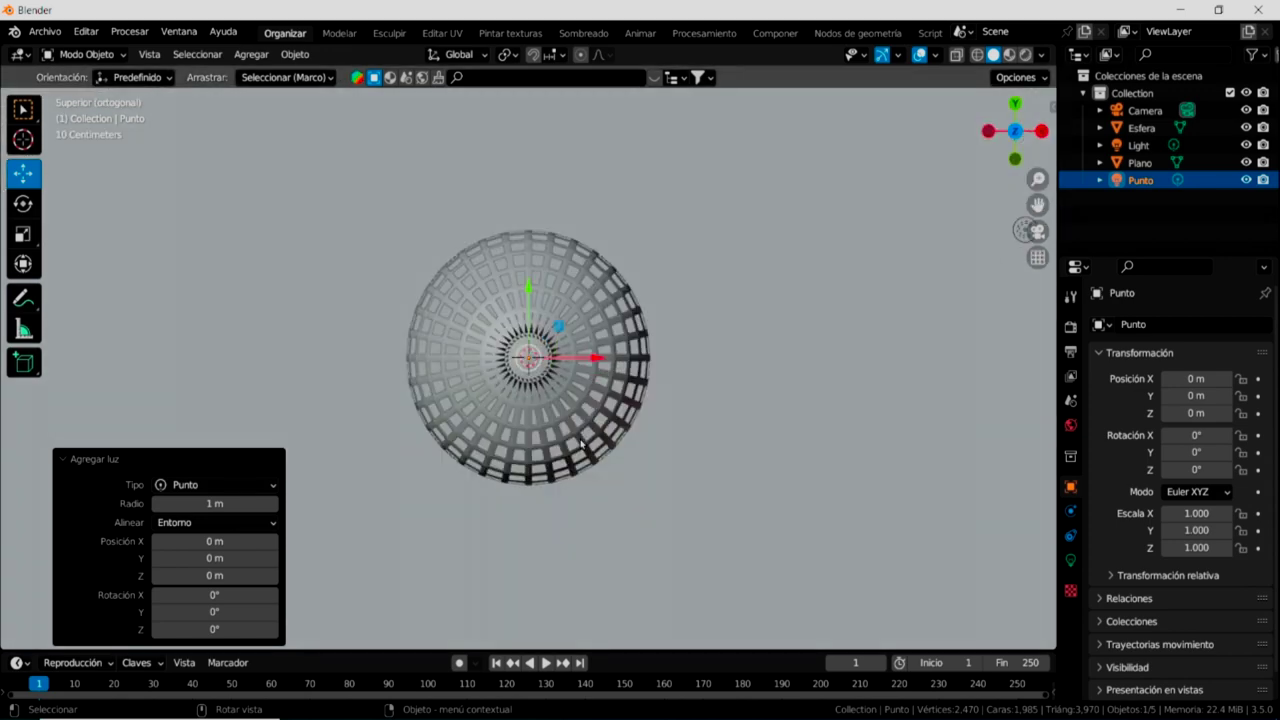
pyautogui.press('KP_1')
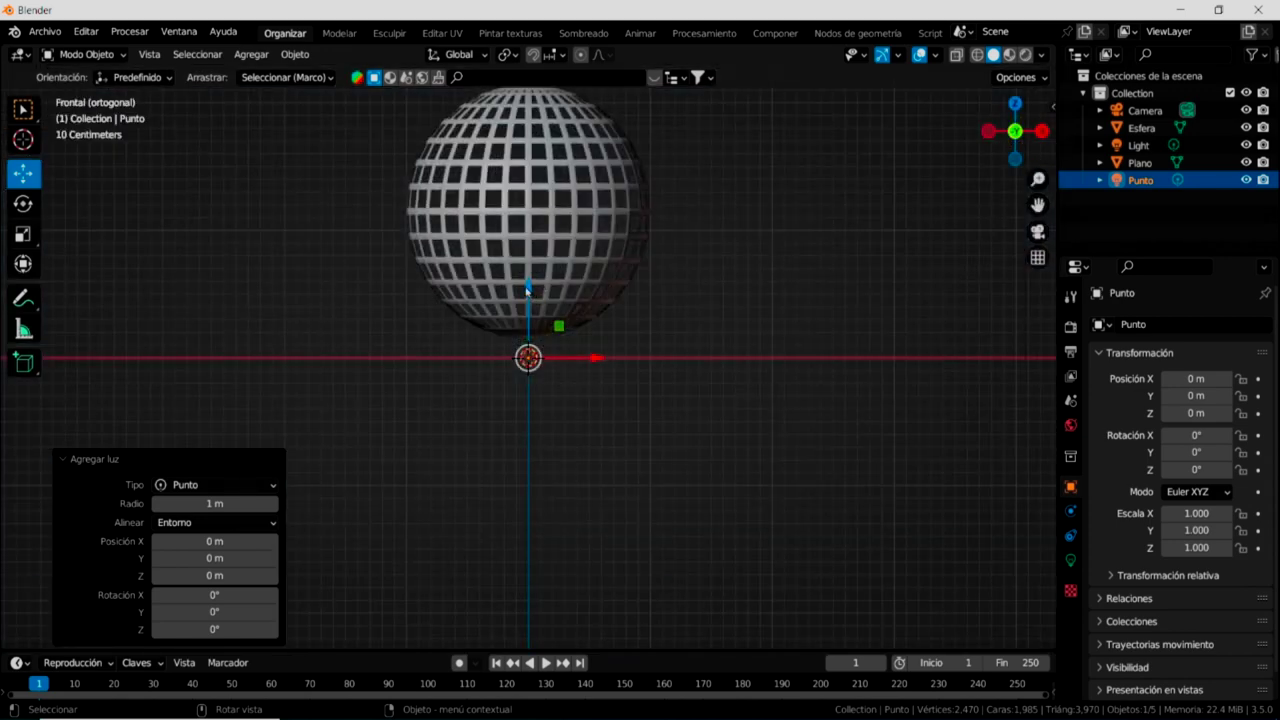
pyautogui.click(535, 298)
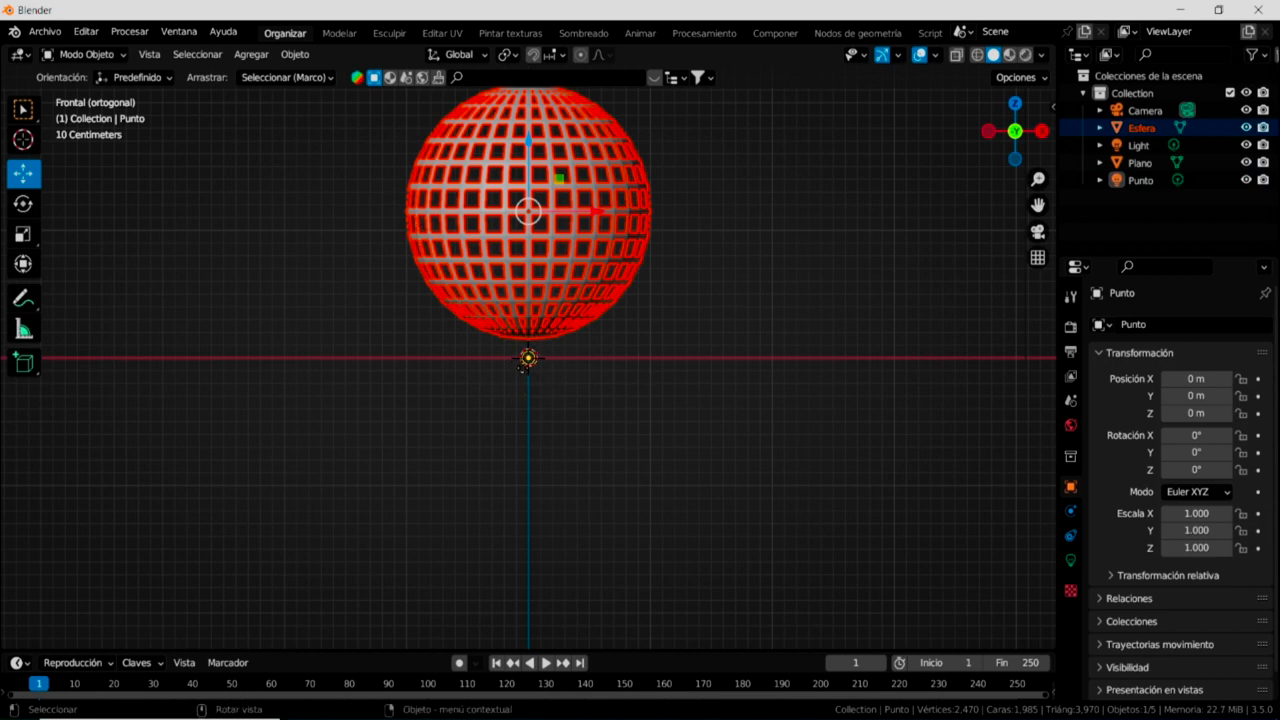
# Set dragging to use the active tool and nudge the floor plane slightly down.
pyautogui.click(284, 78)
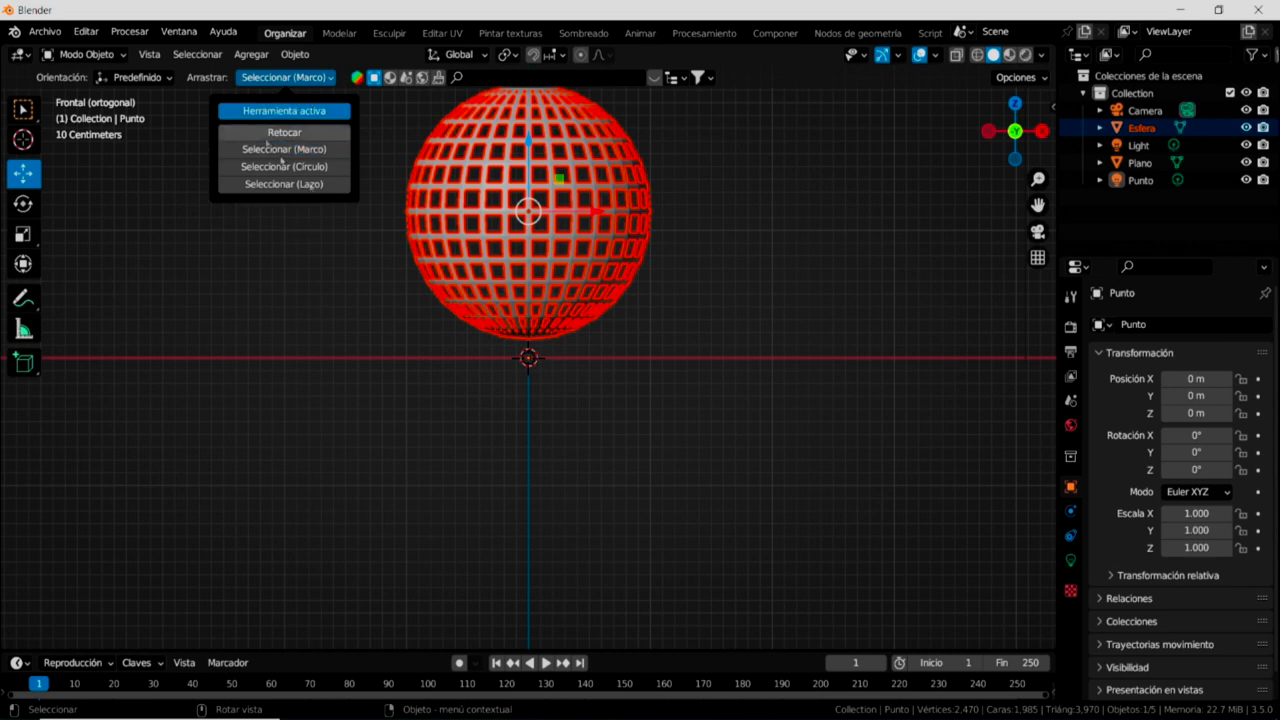
pyautogui.click(268, 110)
pyautogui.click(528, 358)
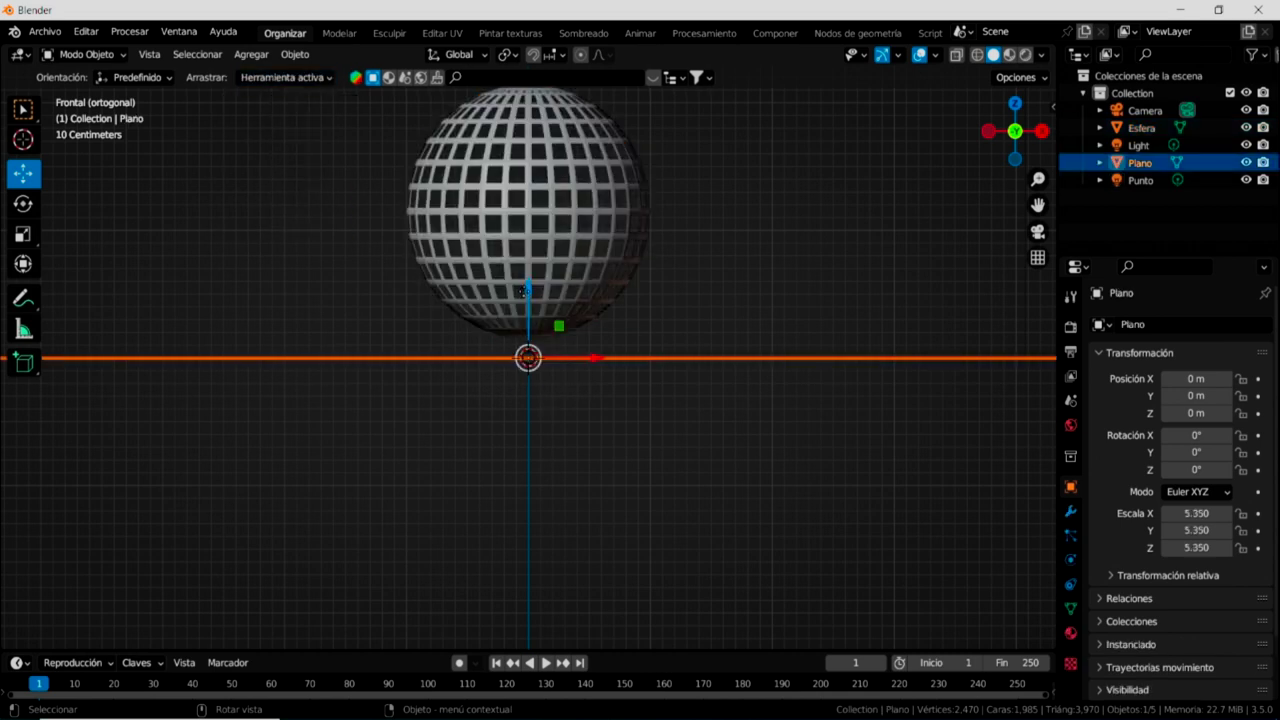
pyautogui.moveTo(528, 288); pyautogui.dragTo(528, 291)
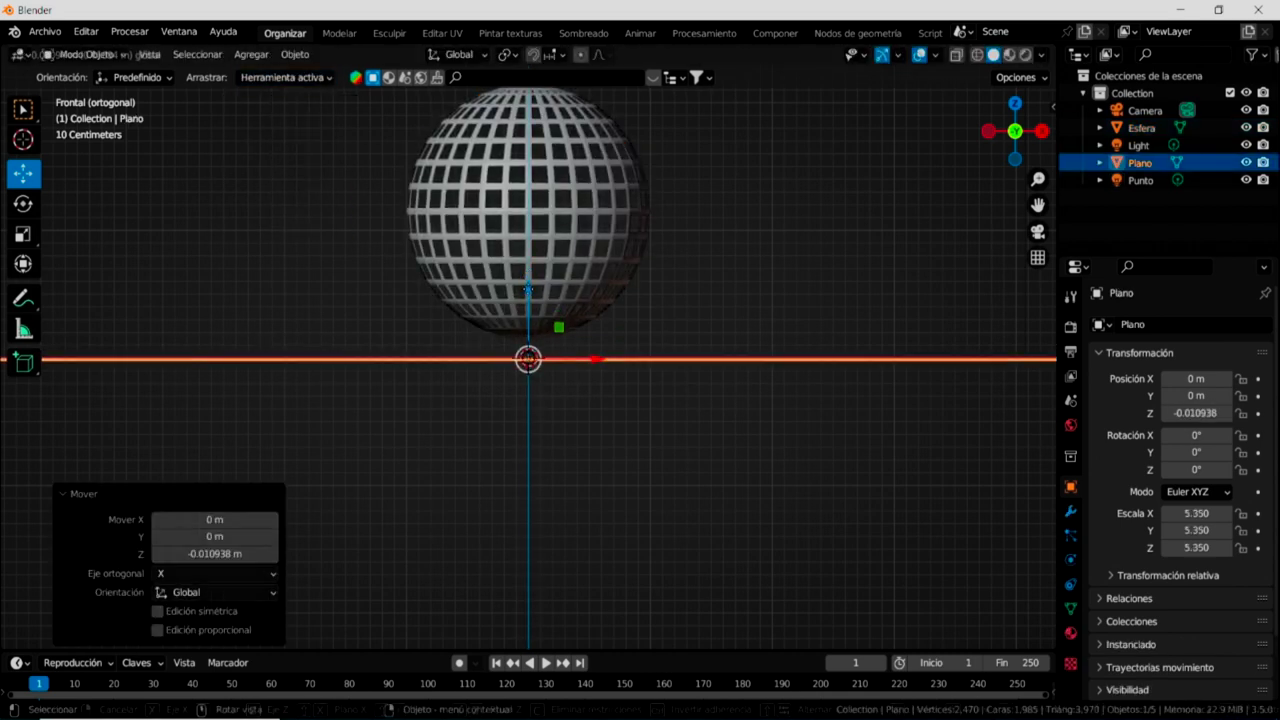
# Raise the Punto point light to Z 1.7064 m inside the lattice sphere.
pyautogui.click(1148, 181)
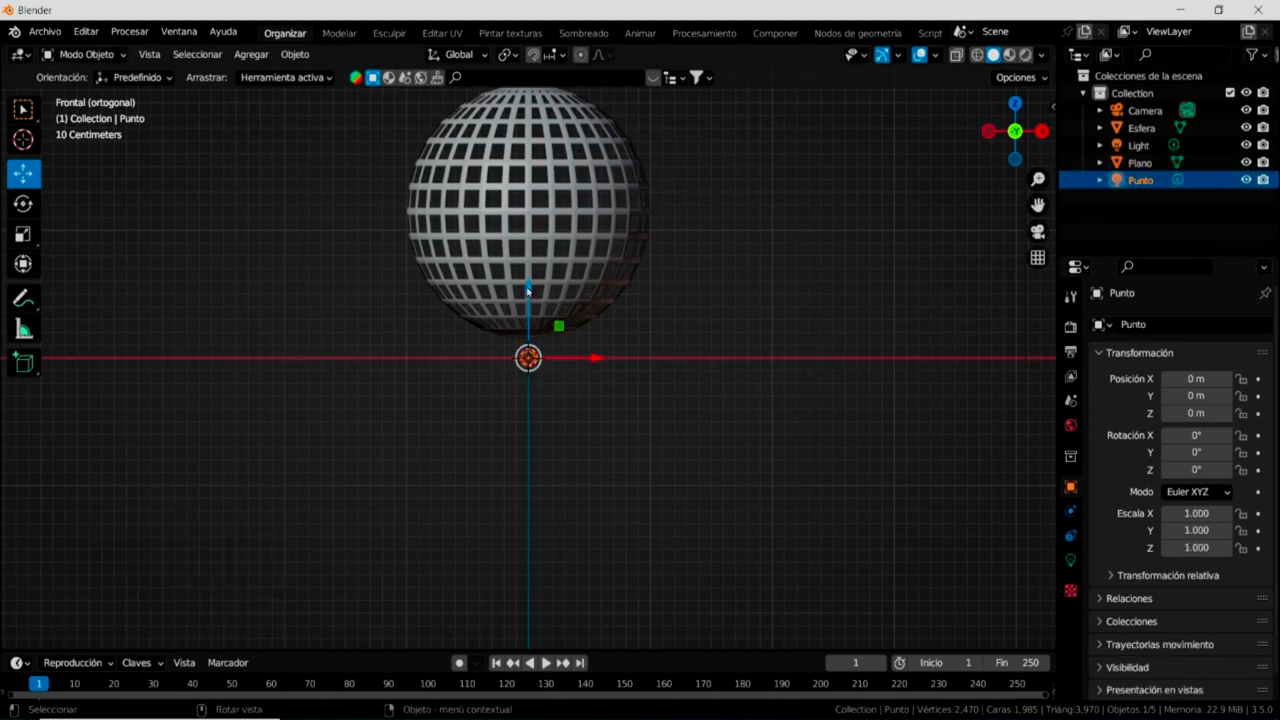
pyautogui.moveTo(528, 290); pyautogui.dragTo(527, 176)
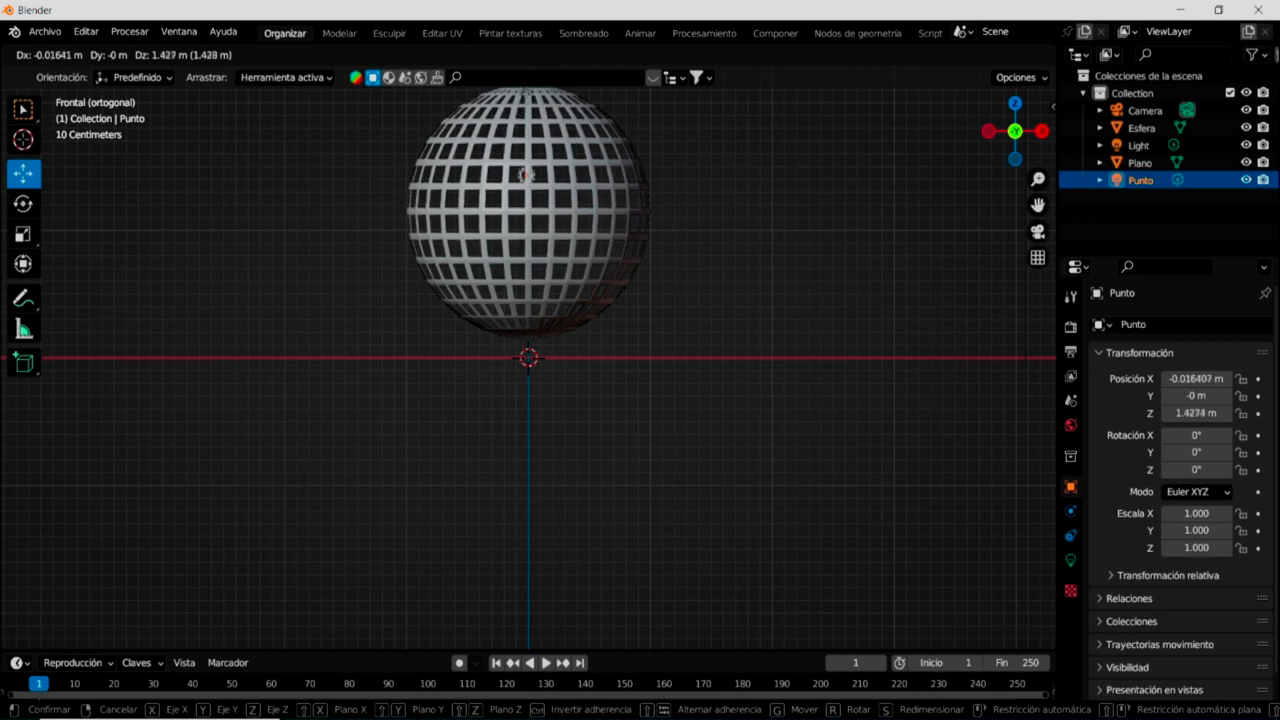
pyautogui.moveTo(527, 176); pyautogui.dragTo(527, 138)
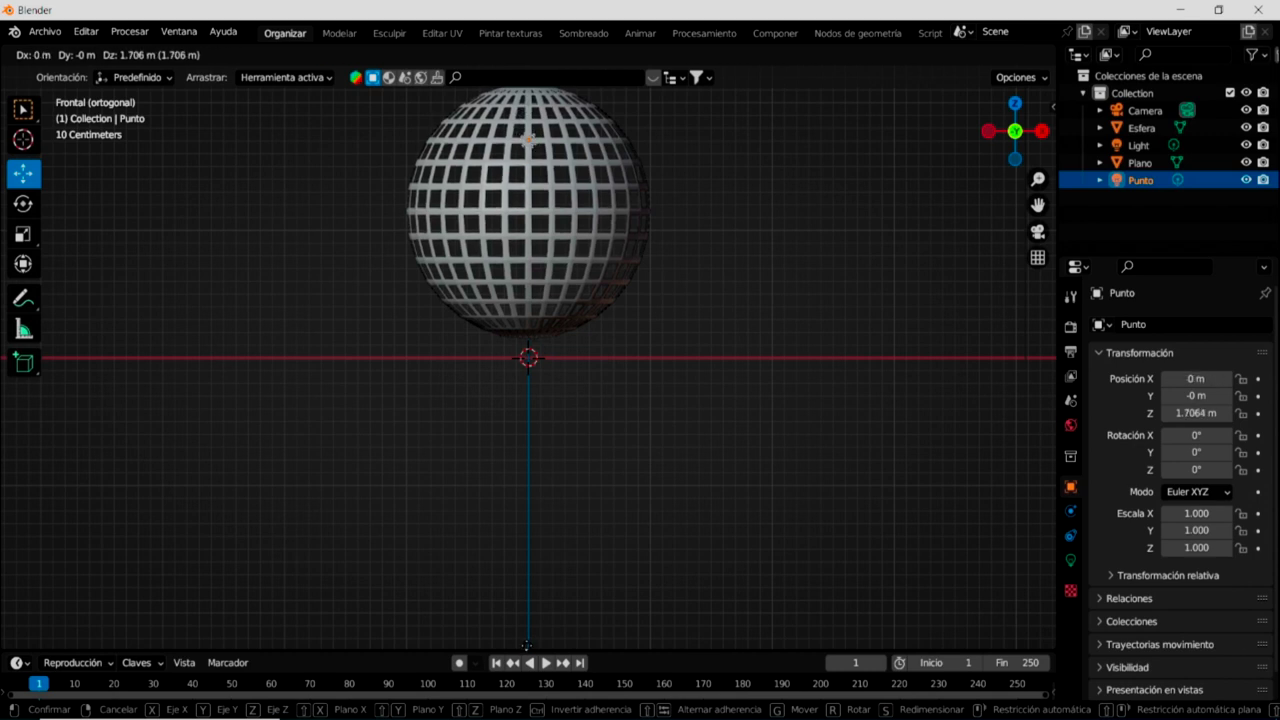
pyautogui.moveTo(527, 645); pyautogui.dragTo(527, 645)
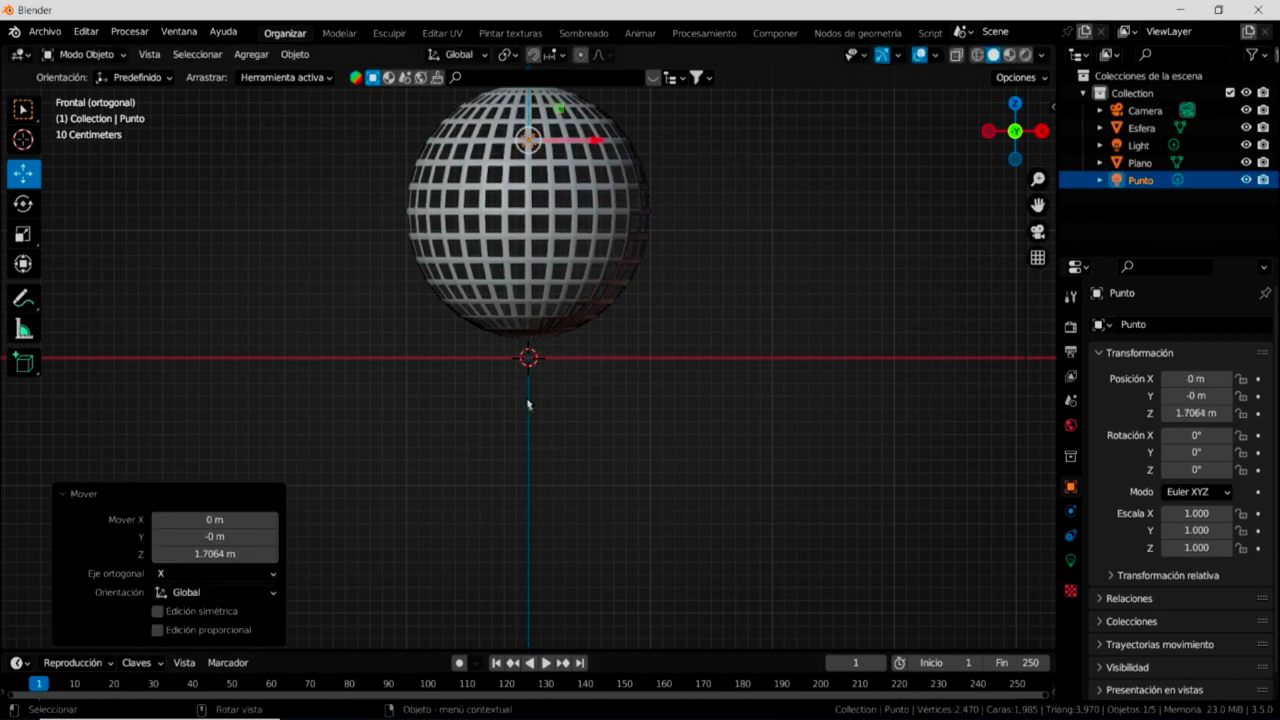
pyautogui.moveTo(651, 357)
pyautogui.mouseDown(button='middle')
pyautogui.moveTo(338, 447)
pyautogui.moveTo(345, 420)
pyautogui.mouseUp(button='middle')
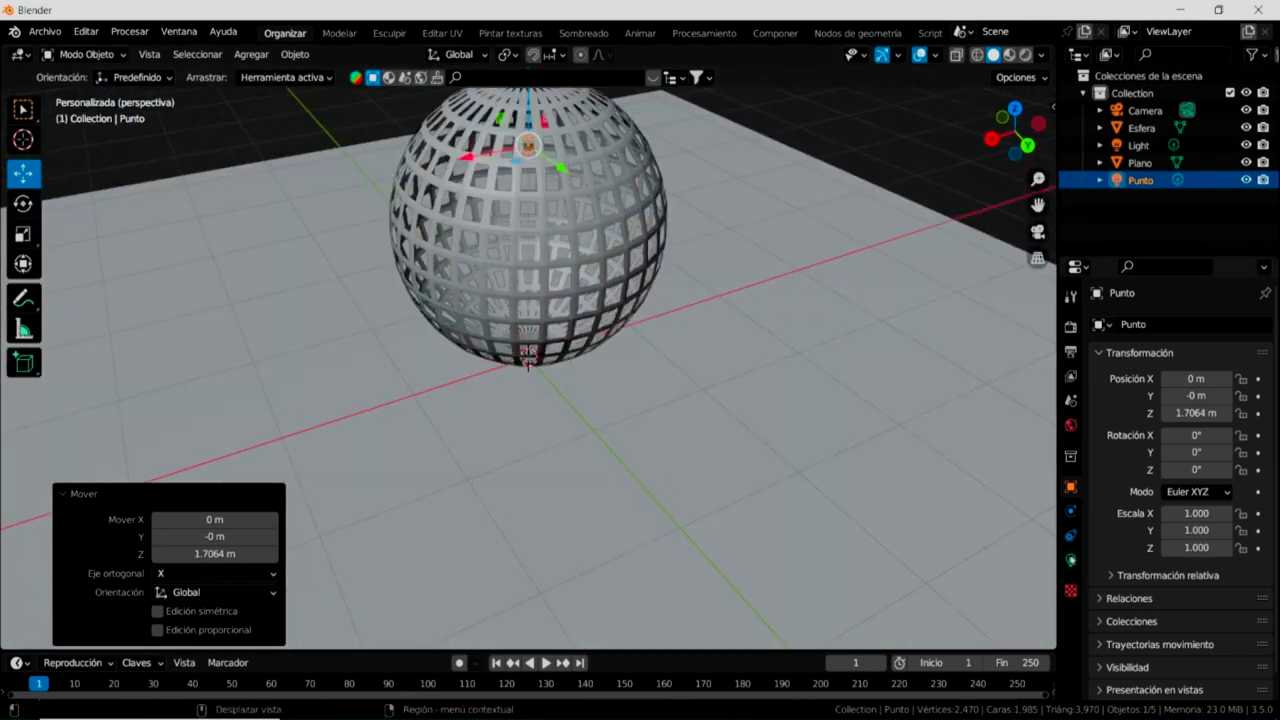
# Set the point light's colour to pure green.
pyautogui.click(1070, 562)
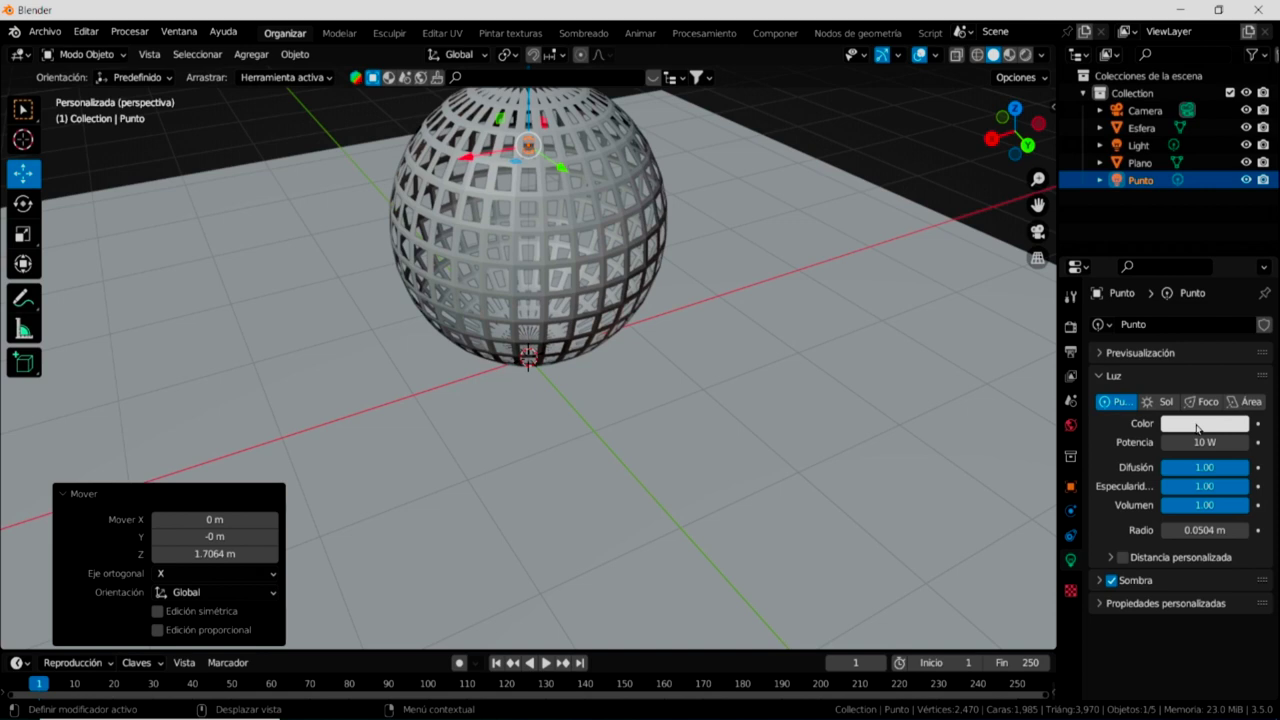
pyautogui.click(1198, 424)
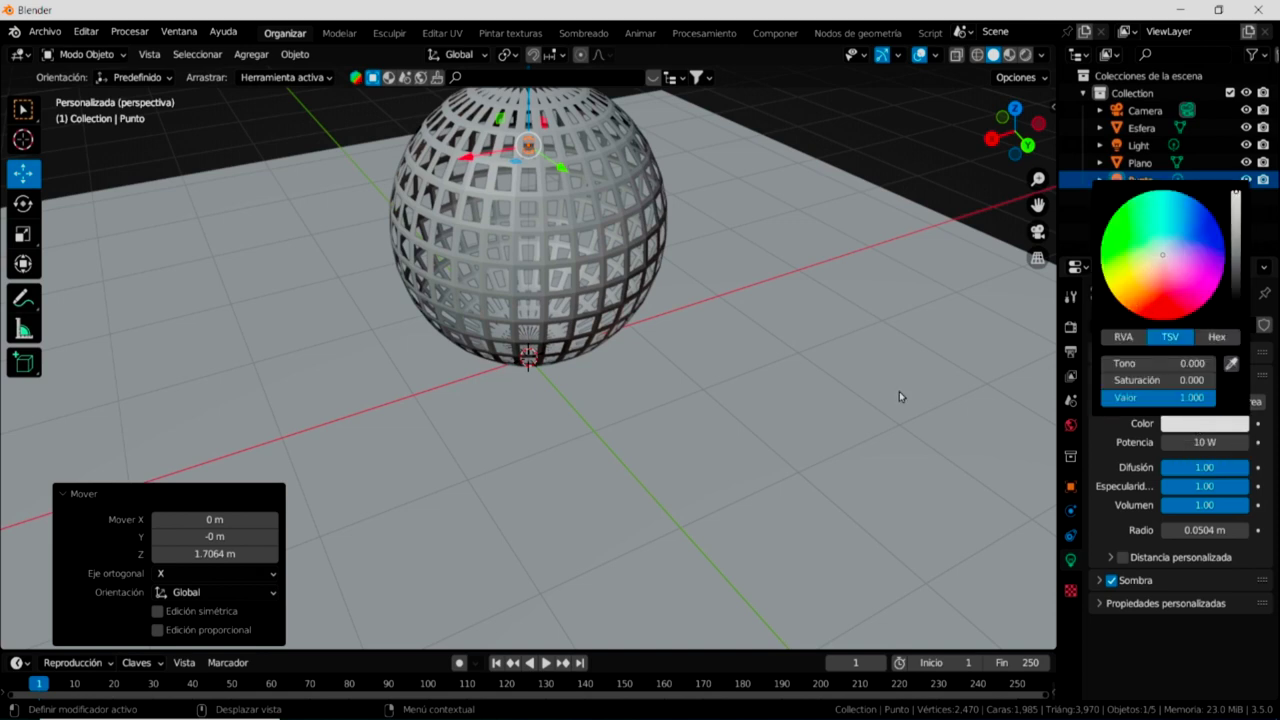
pyautogui.click(1200, 425)
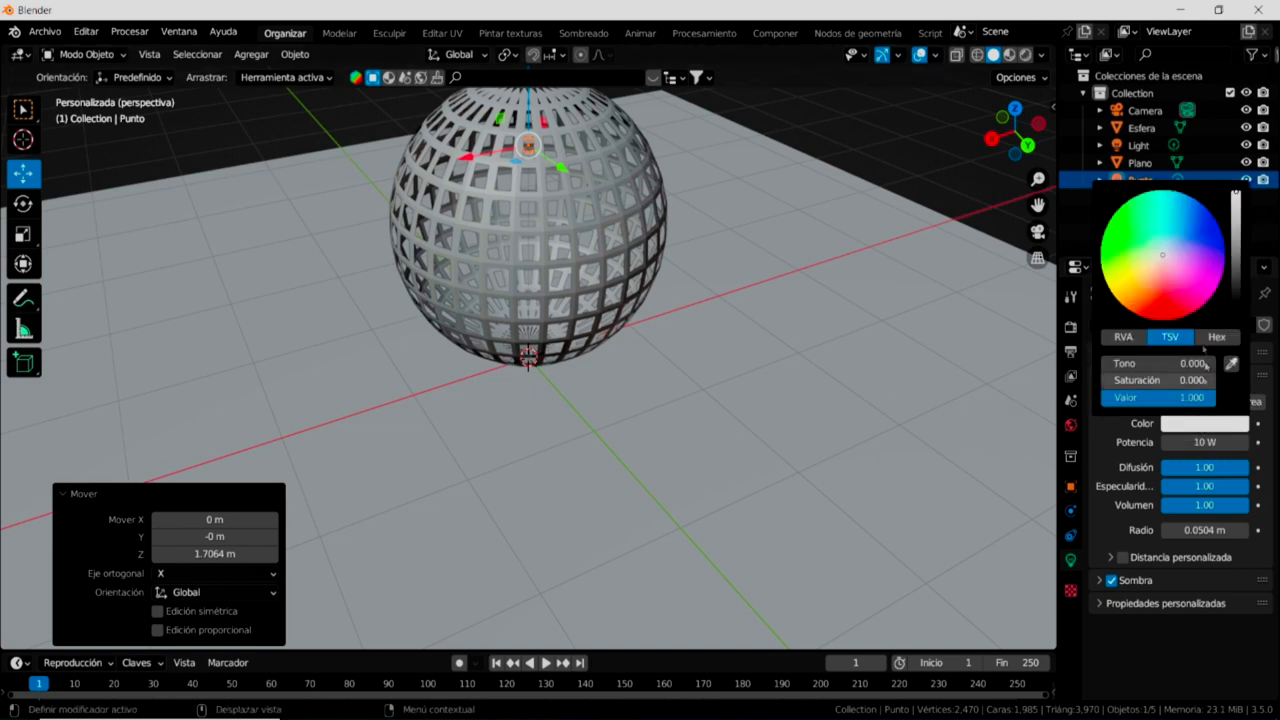
pyautogui.moveTo(1162, 259); pyautogui.dragTo(1105, 228)
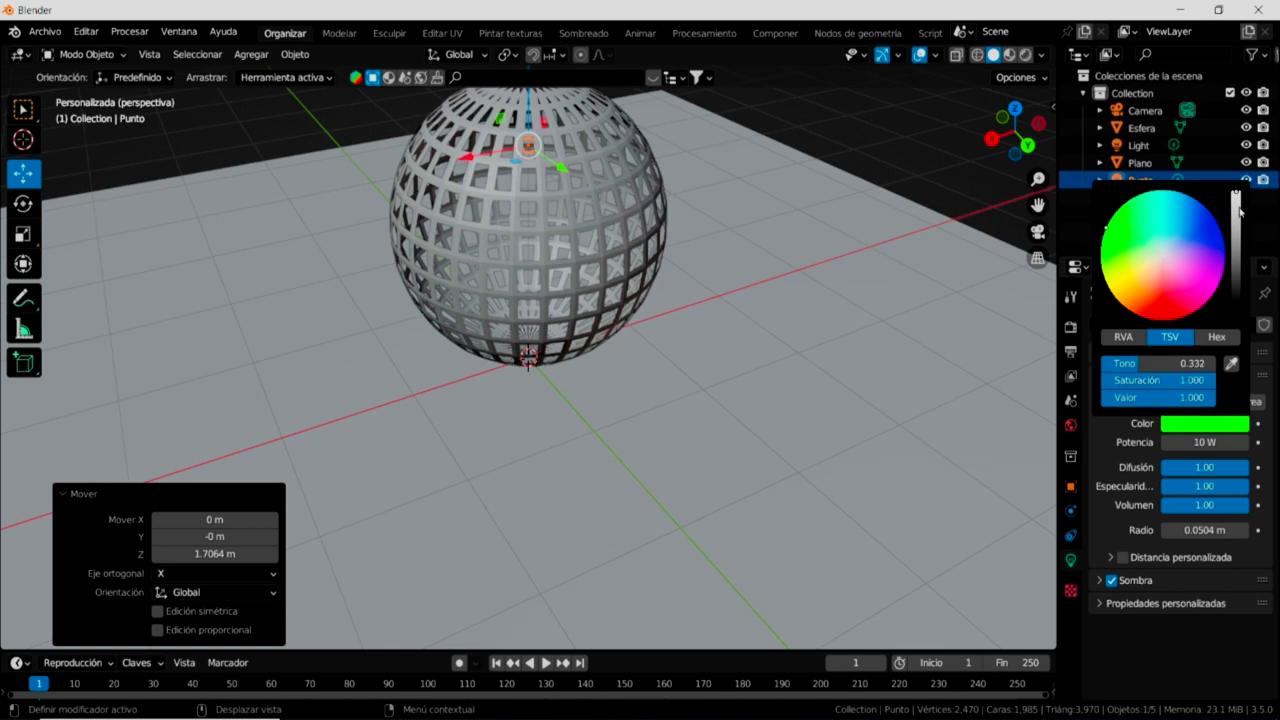
pyautogui.moveTo(1237, 194); pyautogui.dragTo(1236, 228)
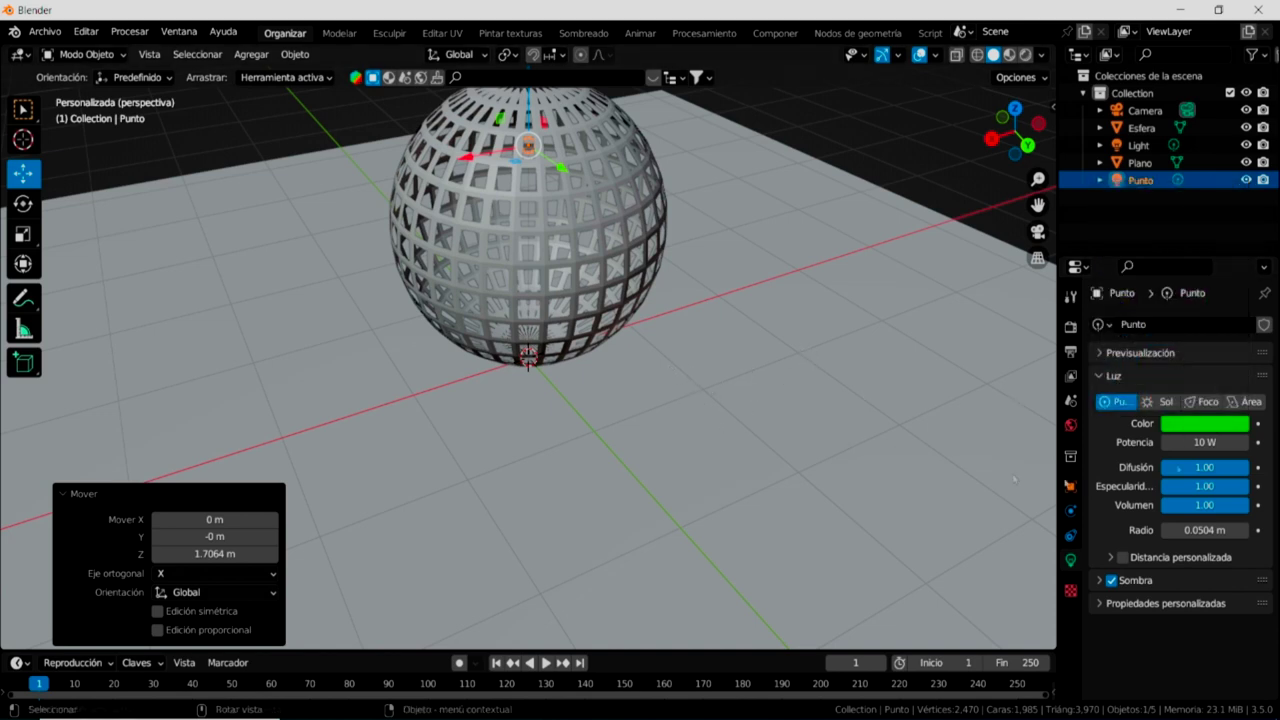
pyautogui.moveTo(1205, 442)
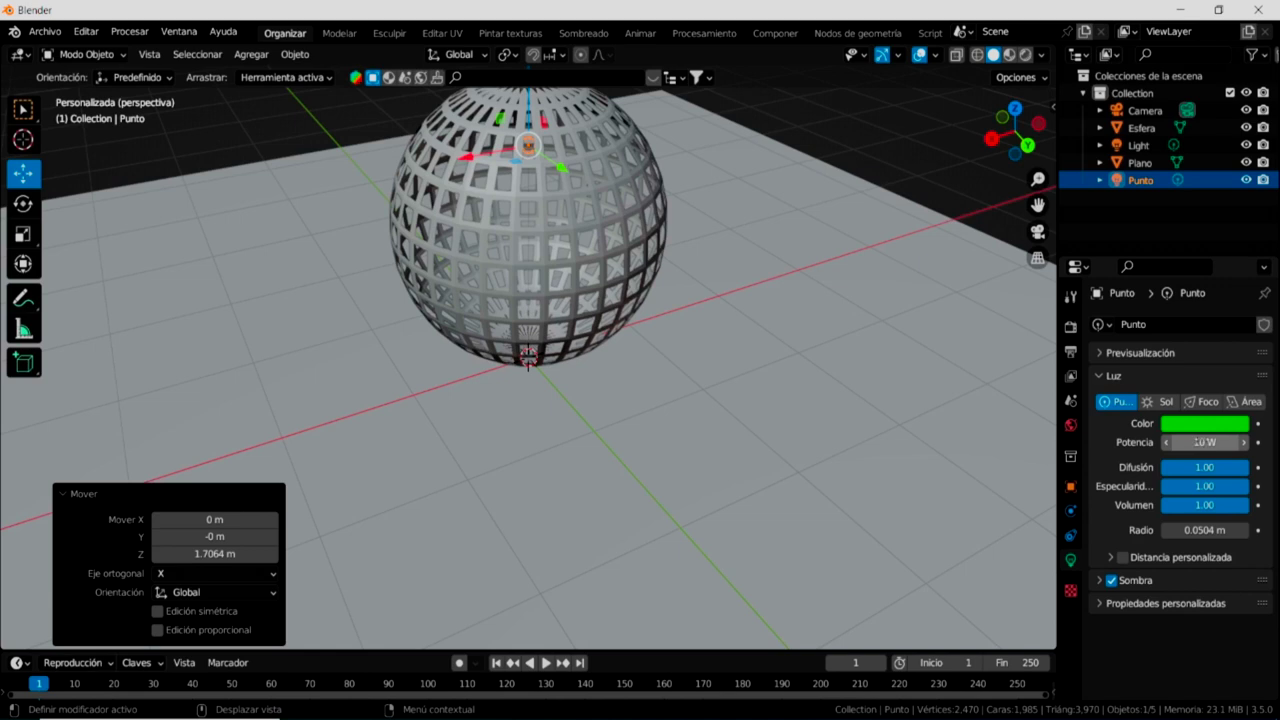
# Set the point light's power to 1000 W.
pyautogui.click(1197, 442)
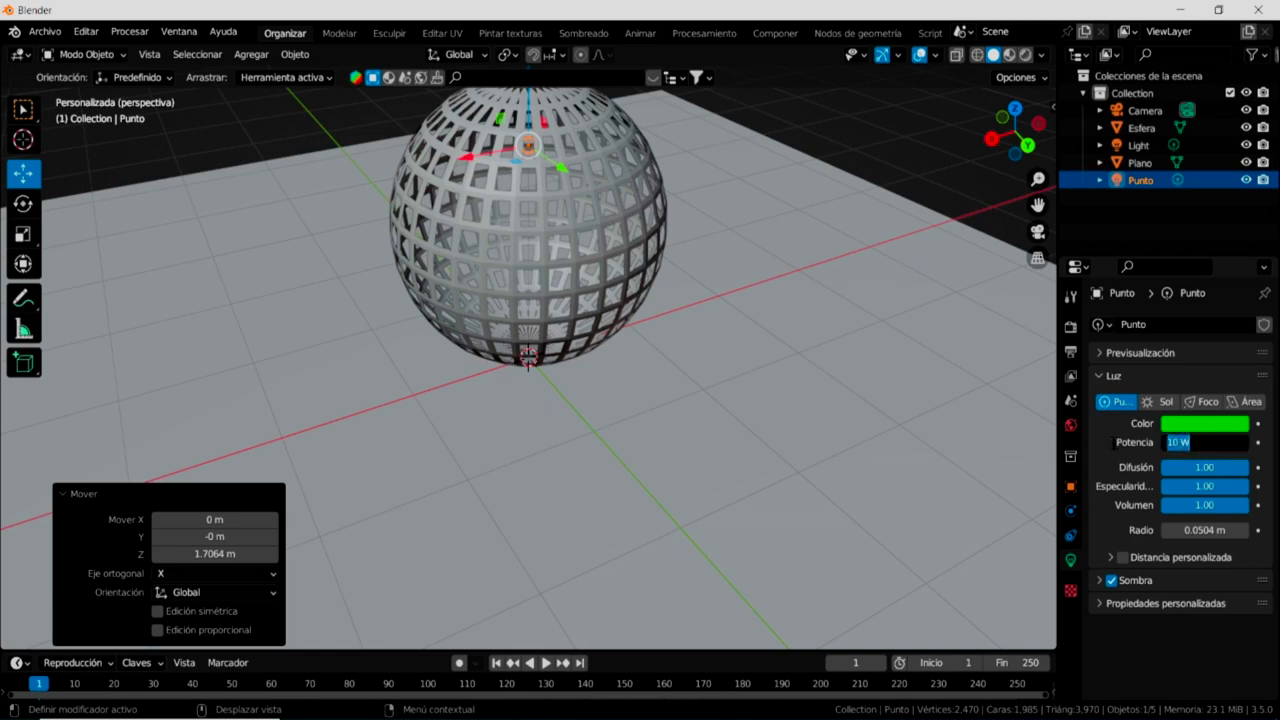
pyautogui.write('10')
pyautogui.press('Return')
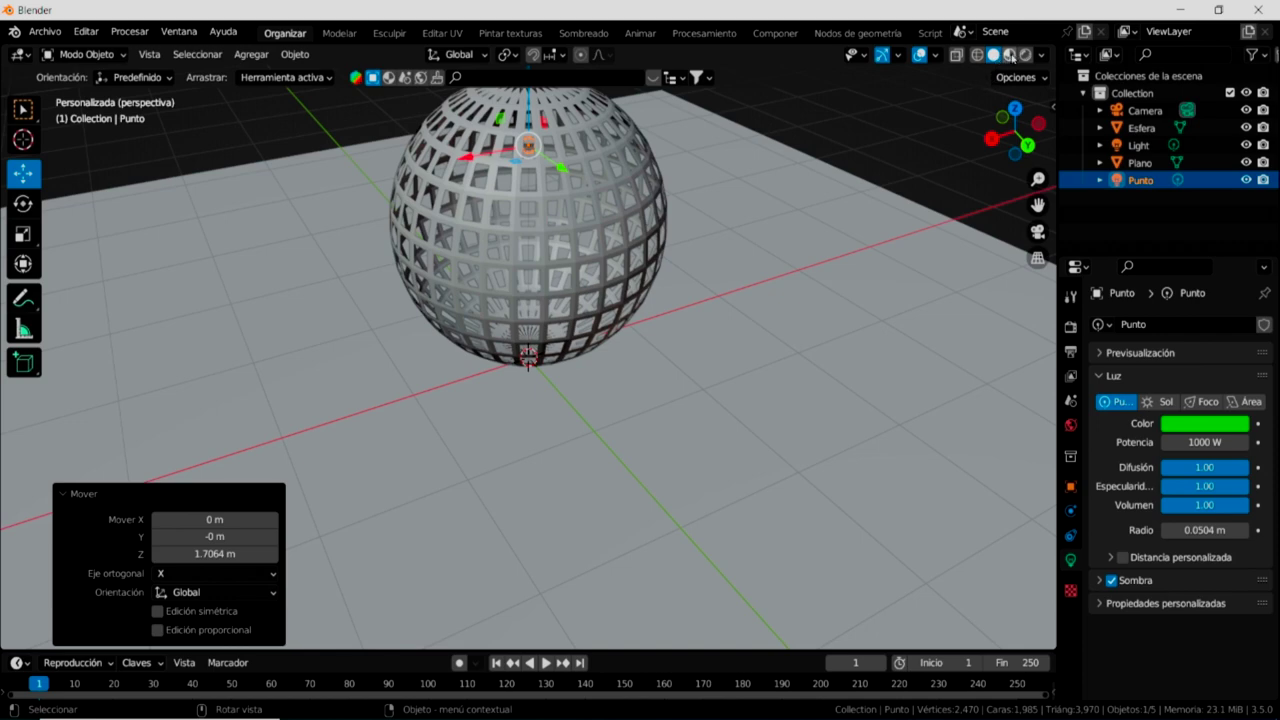
pyautogui.click(1024, 56)
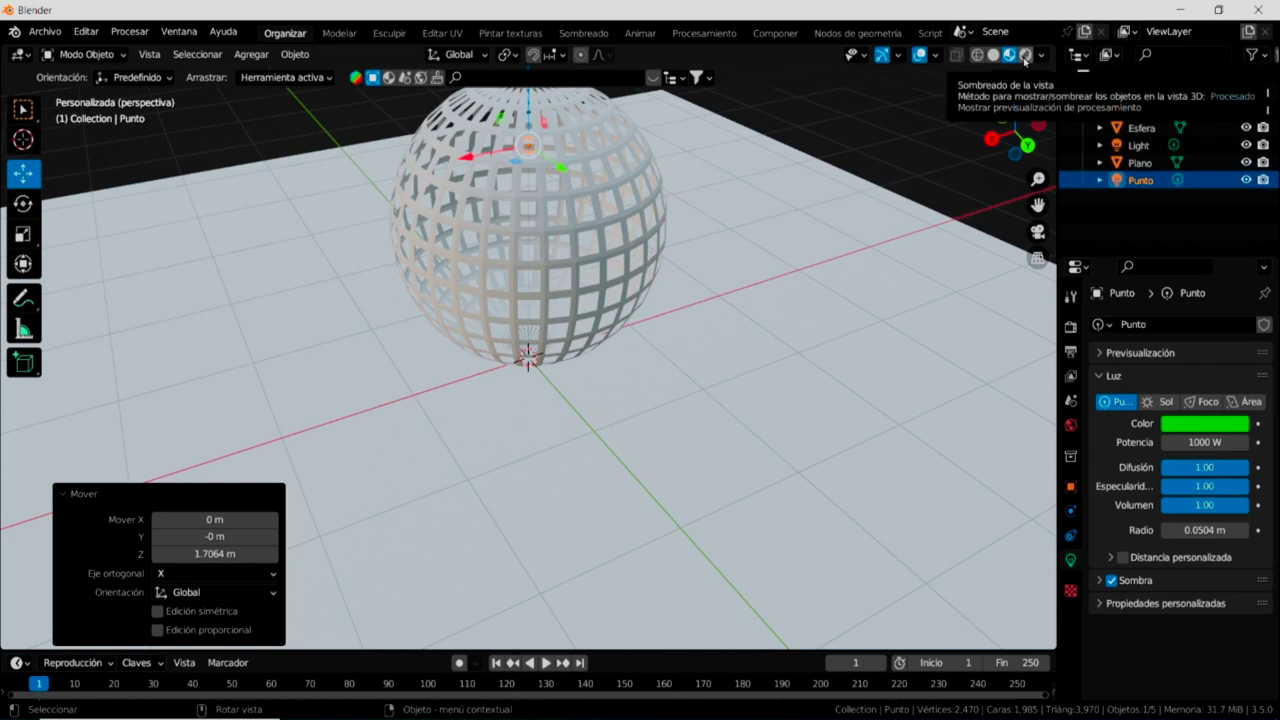
# Switch to Rendered shading and orbit to a low view of the green lattice shadows.
pyautogui.click(1024, 58)
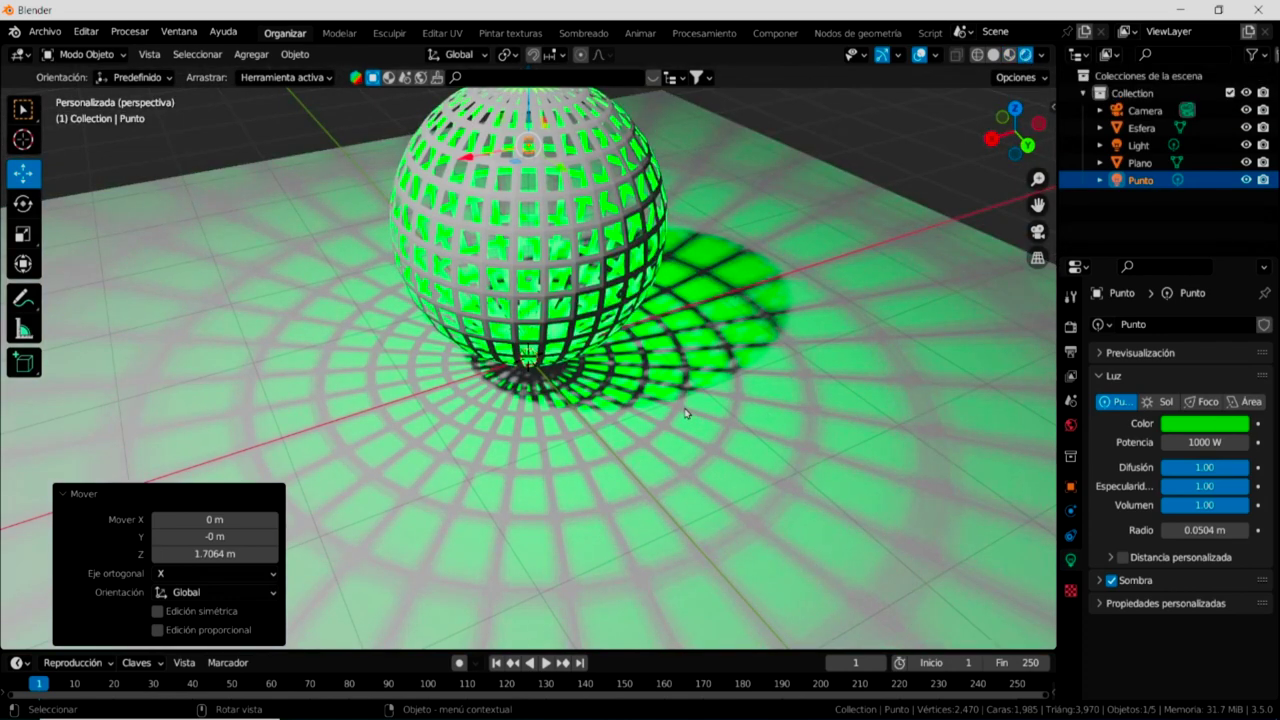
pyautogui.scroll(2, 677, 422)
pyautogui.scroll(-2, 674, 421)
pyautogui.moveTo(674, 421)
pyautogui.mouseDown(button='middle')
pyautogui.moveTo(535, 467)
pyautogui.moveTo(540, 410)
pyautogui.mouseUp(button='middle')
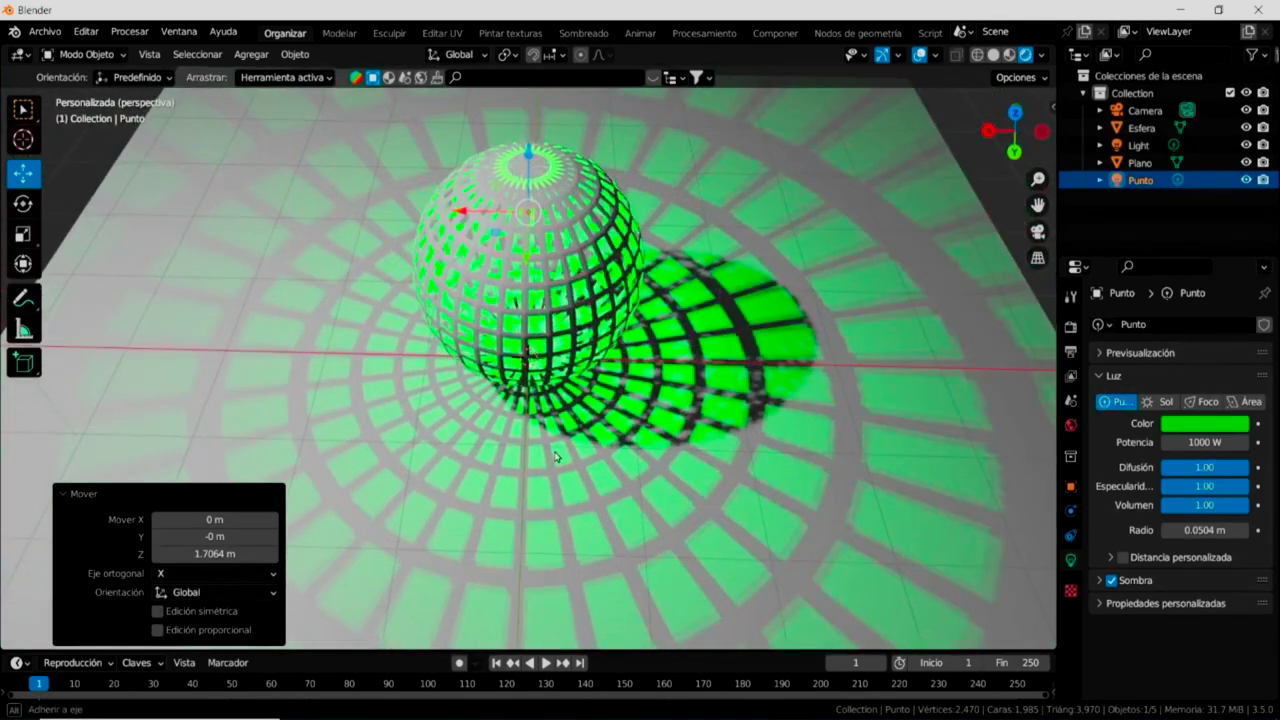
pyautogui.moveTo(572, 430); pyautogui.dragTo(583, 420, button='middle')
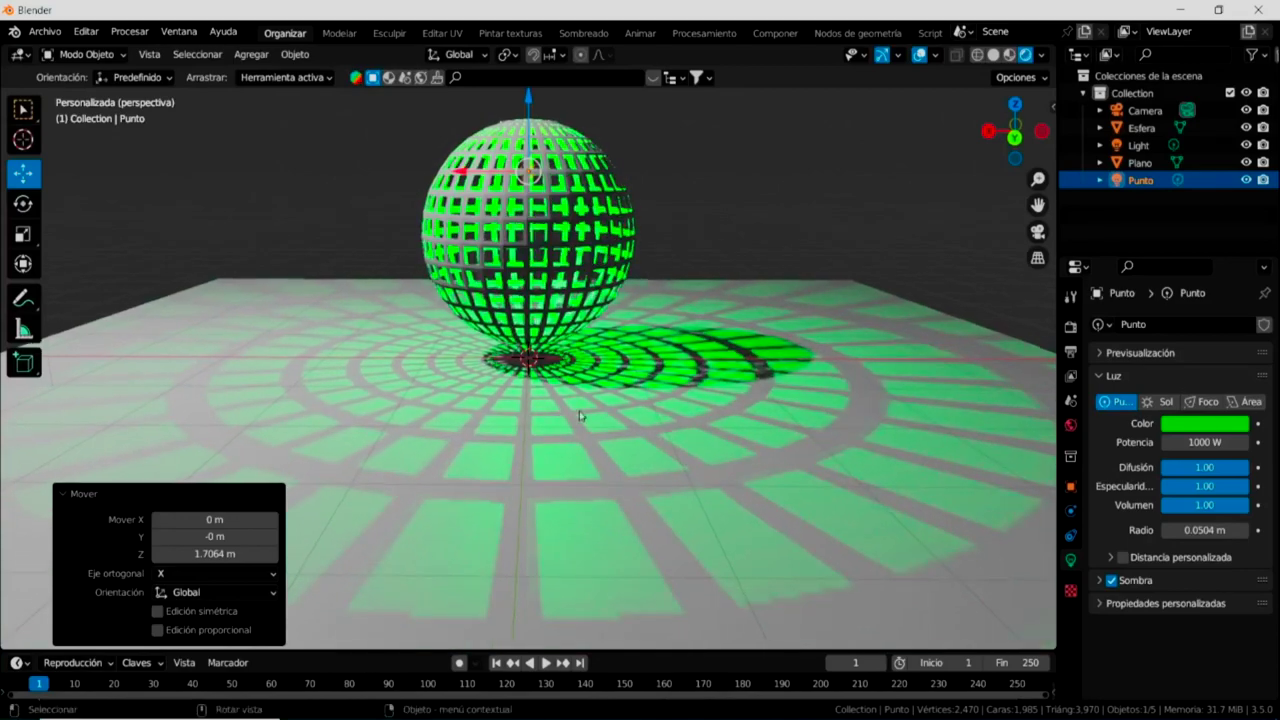
pyautogui.press('g')
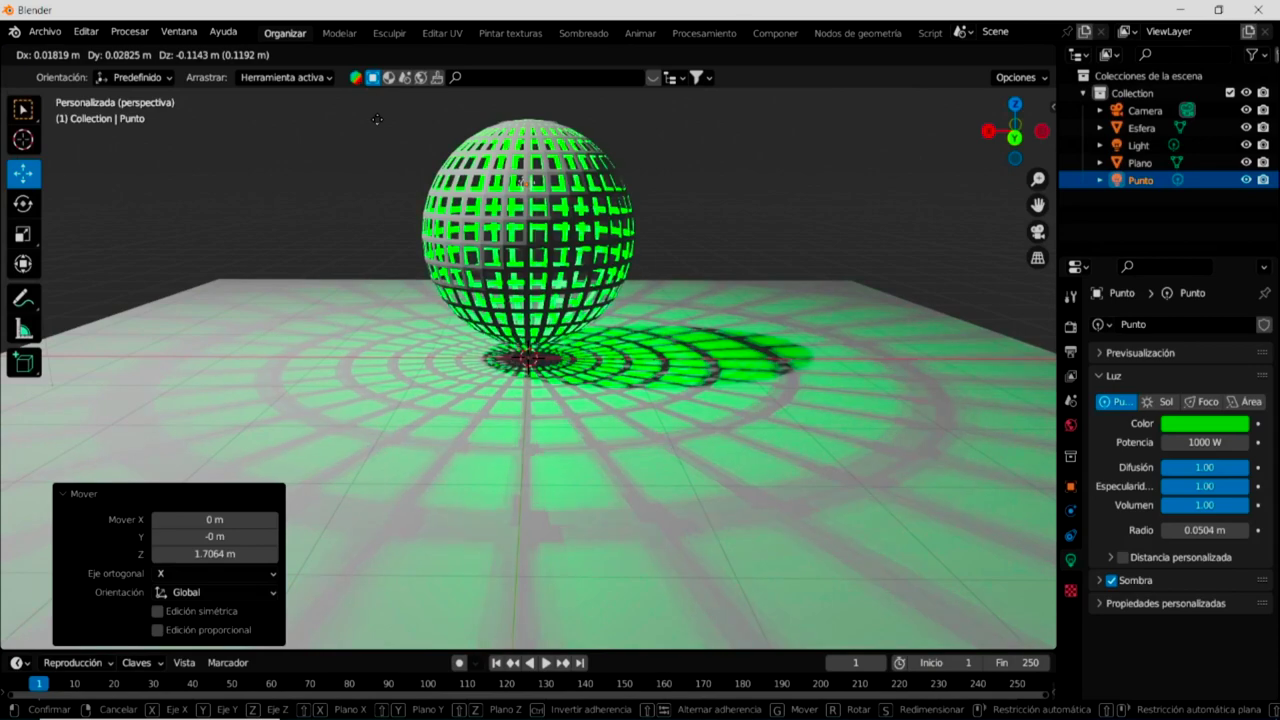
# Confirm the light's move, hide the other light, and set the light radius to 0.
pyautogui.click(380, 119)
pyautogui.moveTo(722, 155); pyautogui.dragTo(716, 200, button='middle')
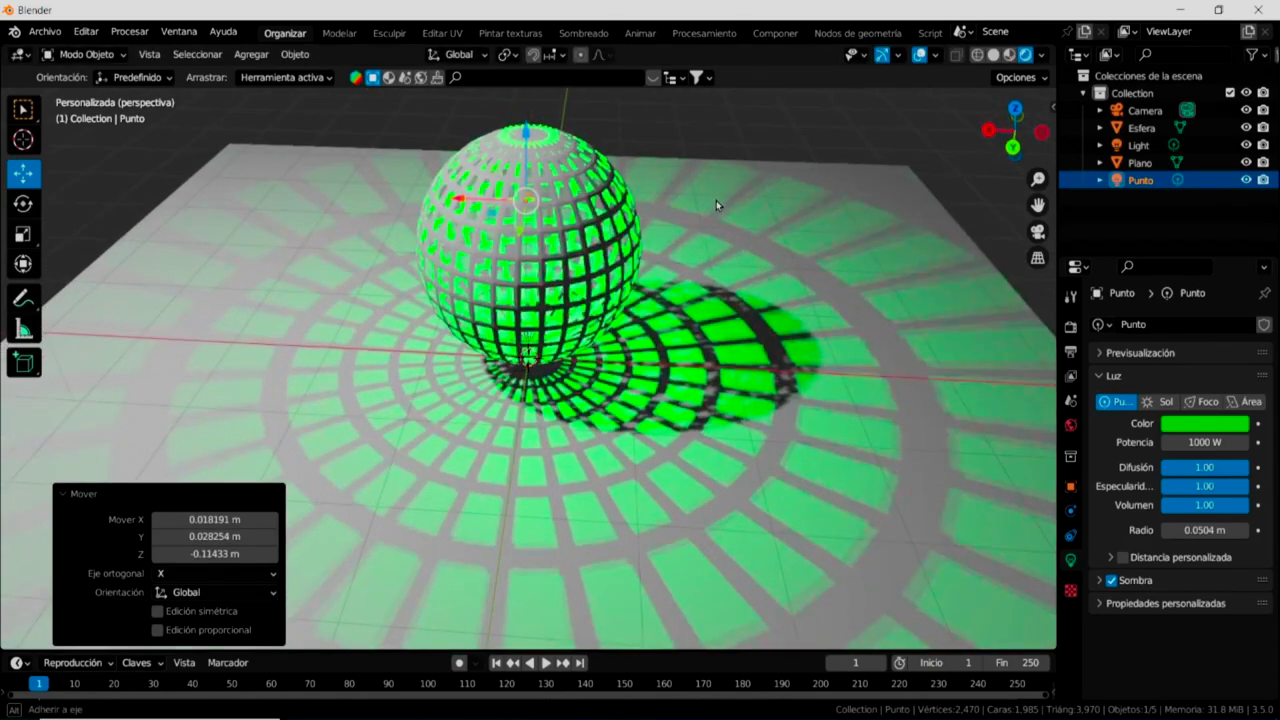
pyautogui.click(1246, 145)
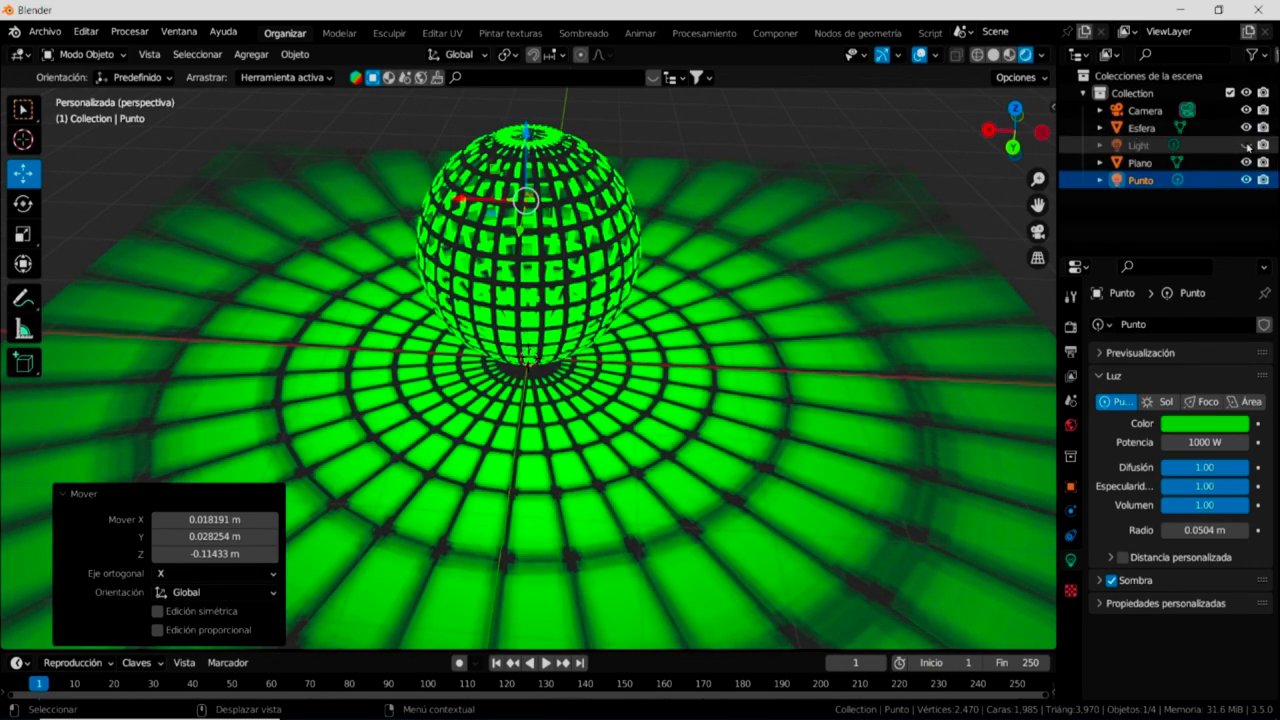
pyautogui.moveTo(764, 371); pyautogui.dragTo(740, 360, button='middle')
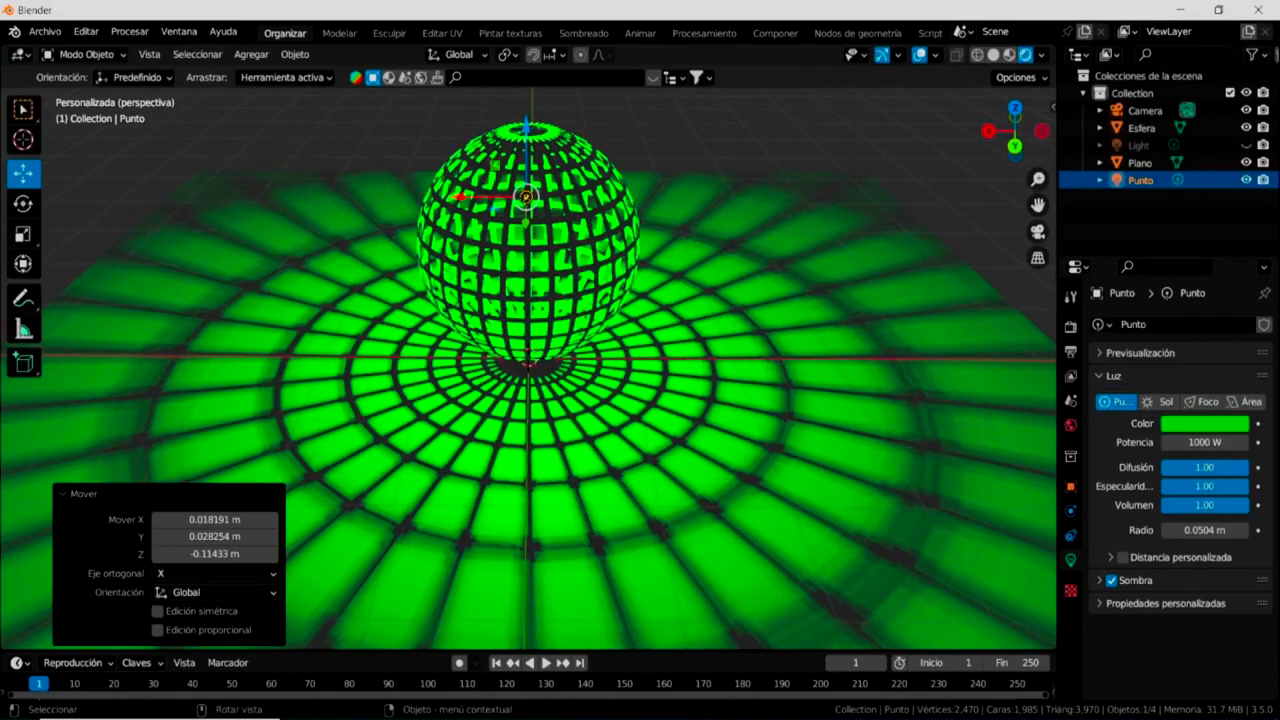
pyautogui.press('BackSpace')
# Shift the light by -0.01266, -0.003874, 0.031687 m and deselect everything.
pyautogui.moveTo(727, 333); pyautogui.dragTo(723, 277, button='middle')
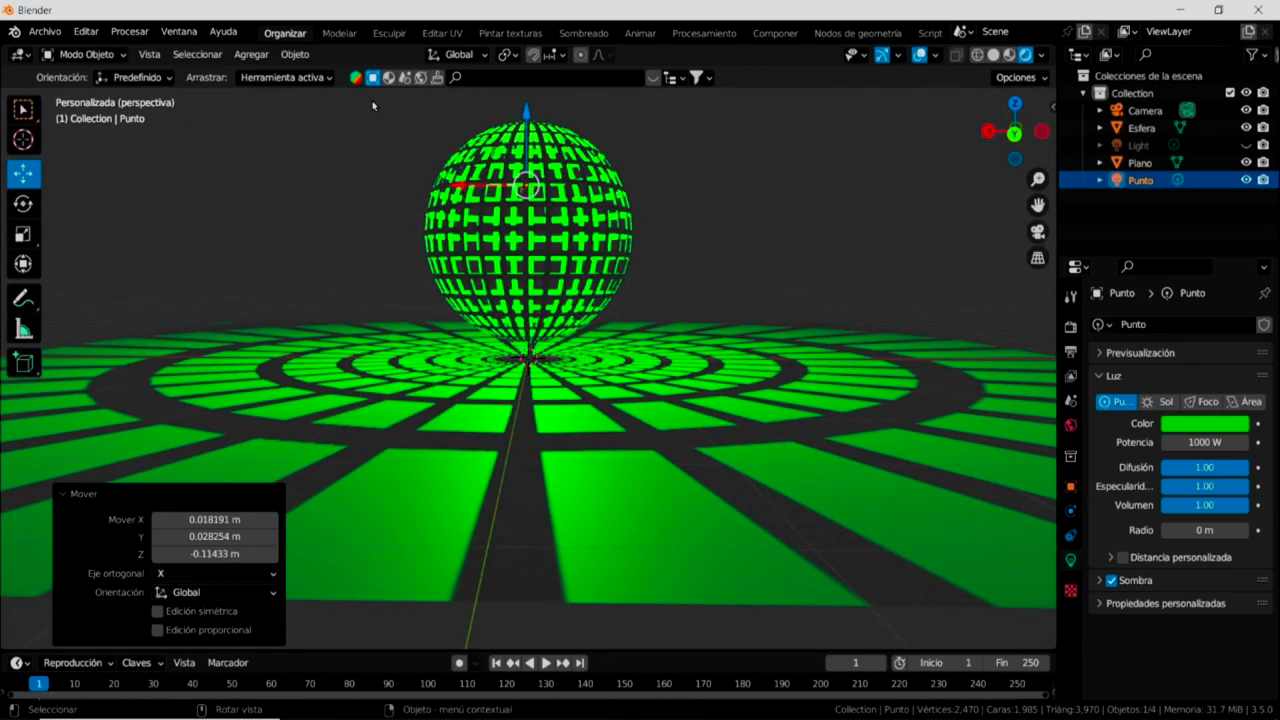
pyautogui.press('g')
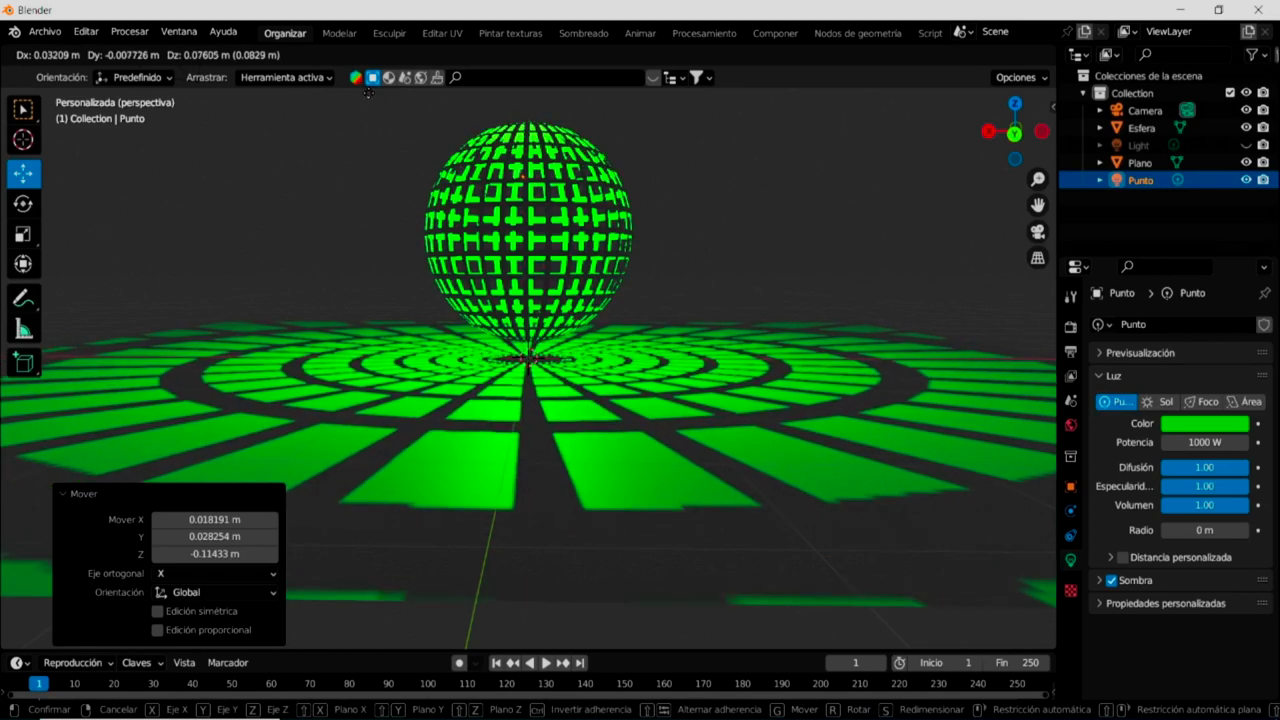
pyautogui.click(383, 157)
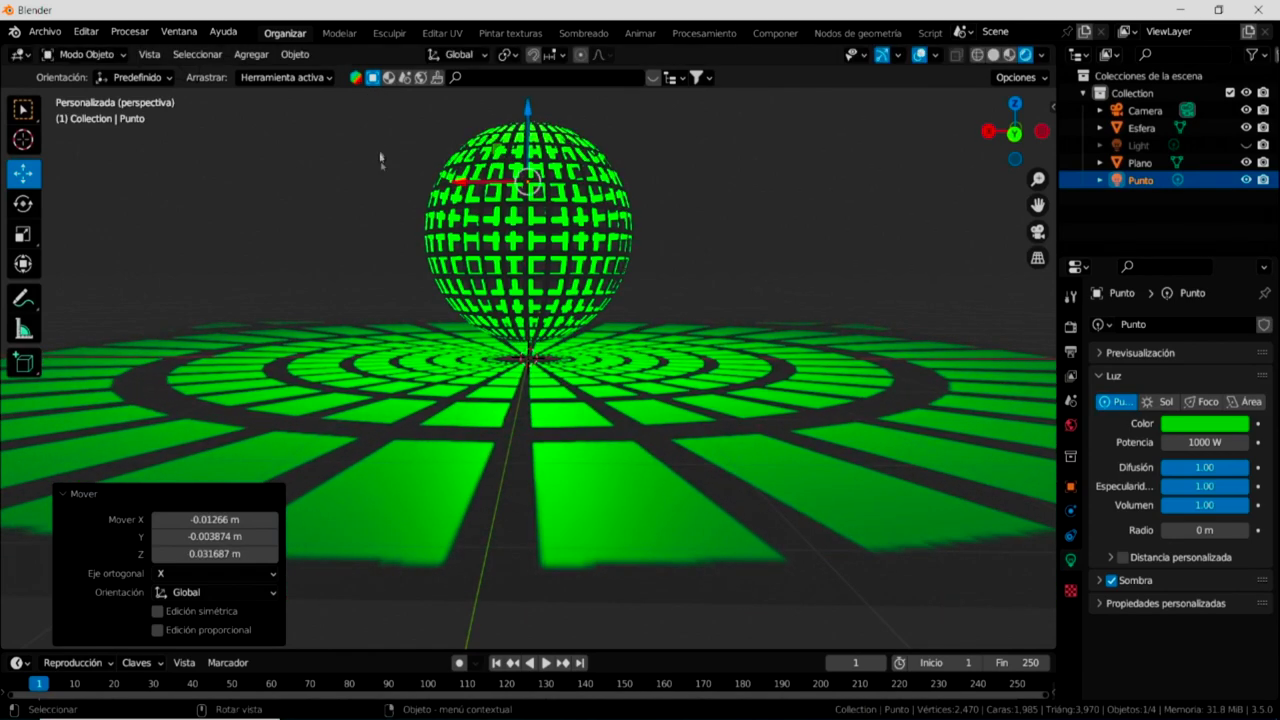
pyautogui.click(783, 162)
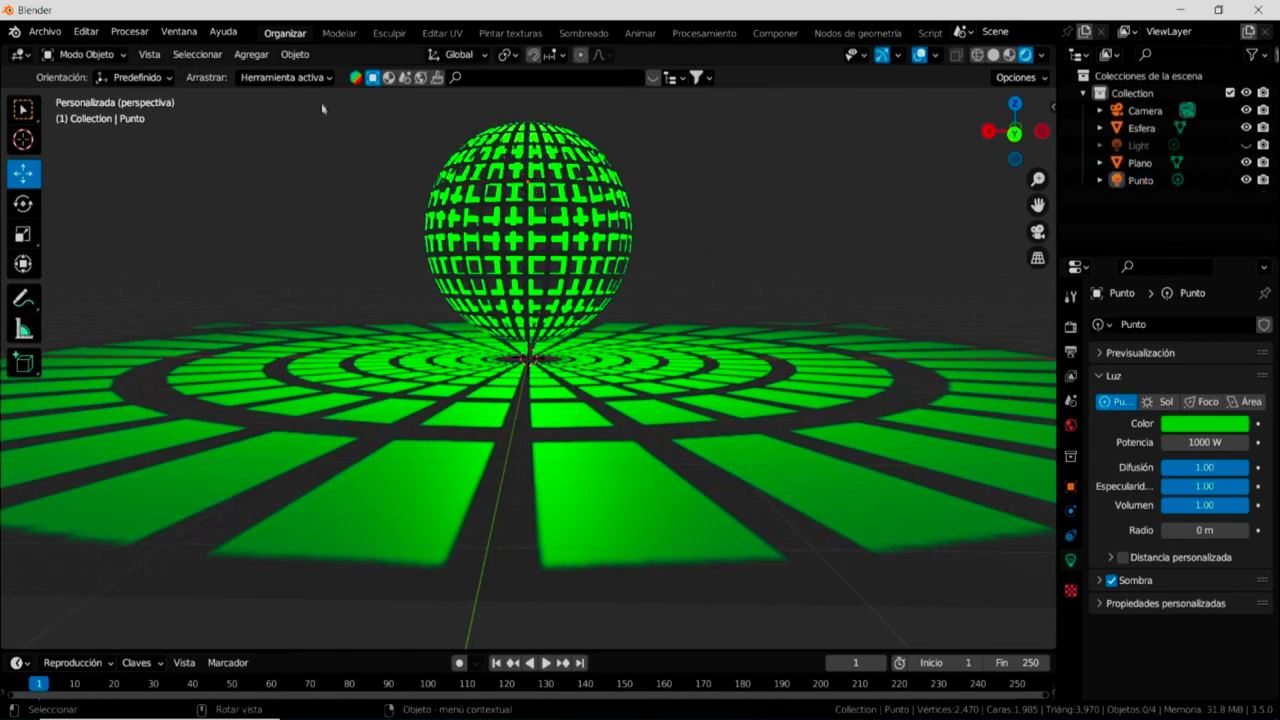
# Switch to Solid shading and box-select the lattice sphere and the point light inside it.
pyautogui.click(993, 54)
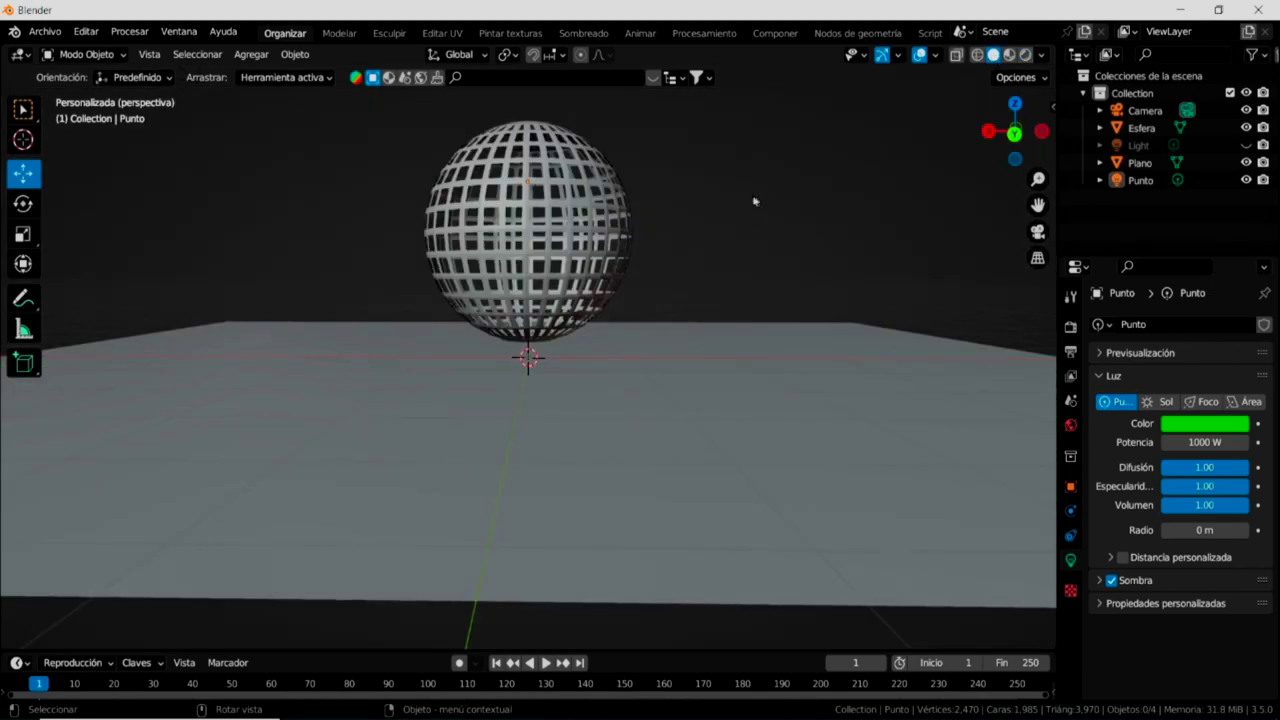
pyautogui.moveTo(752, 201); pyautogui.dragTo(769, 209, button='middle')
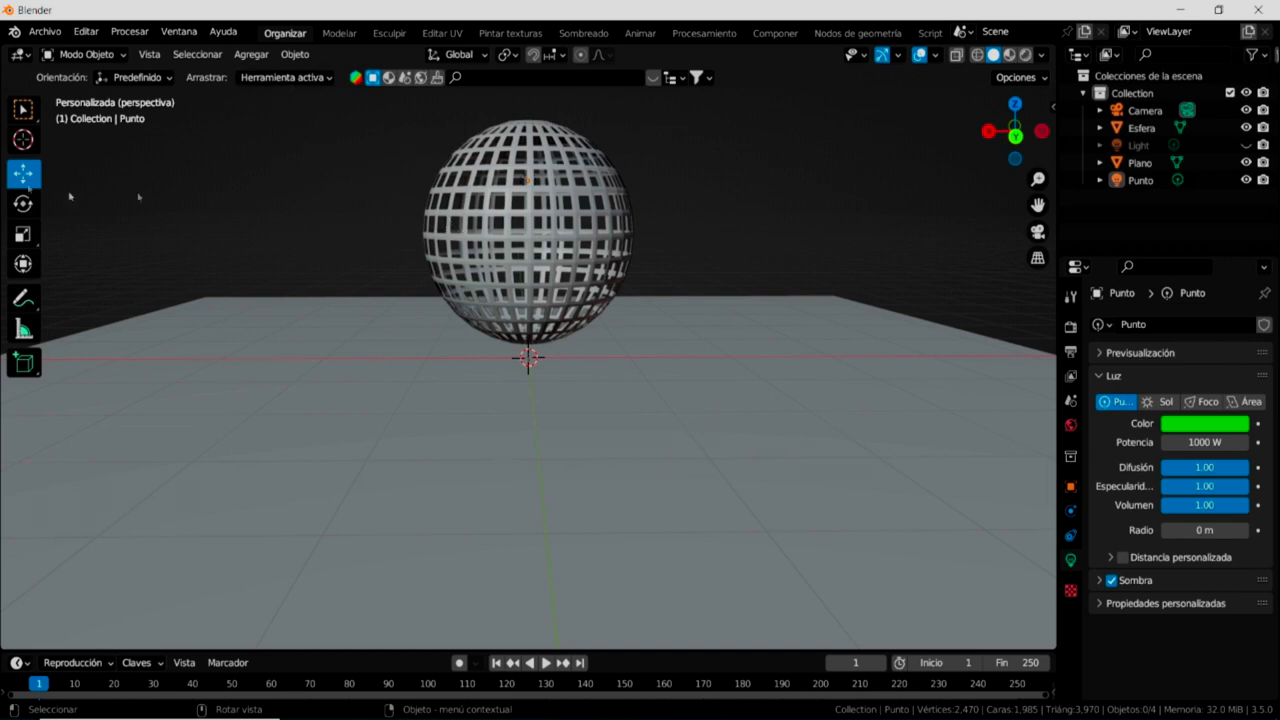
pyautogui.click(22, 110)
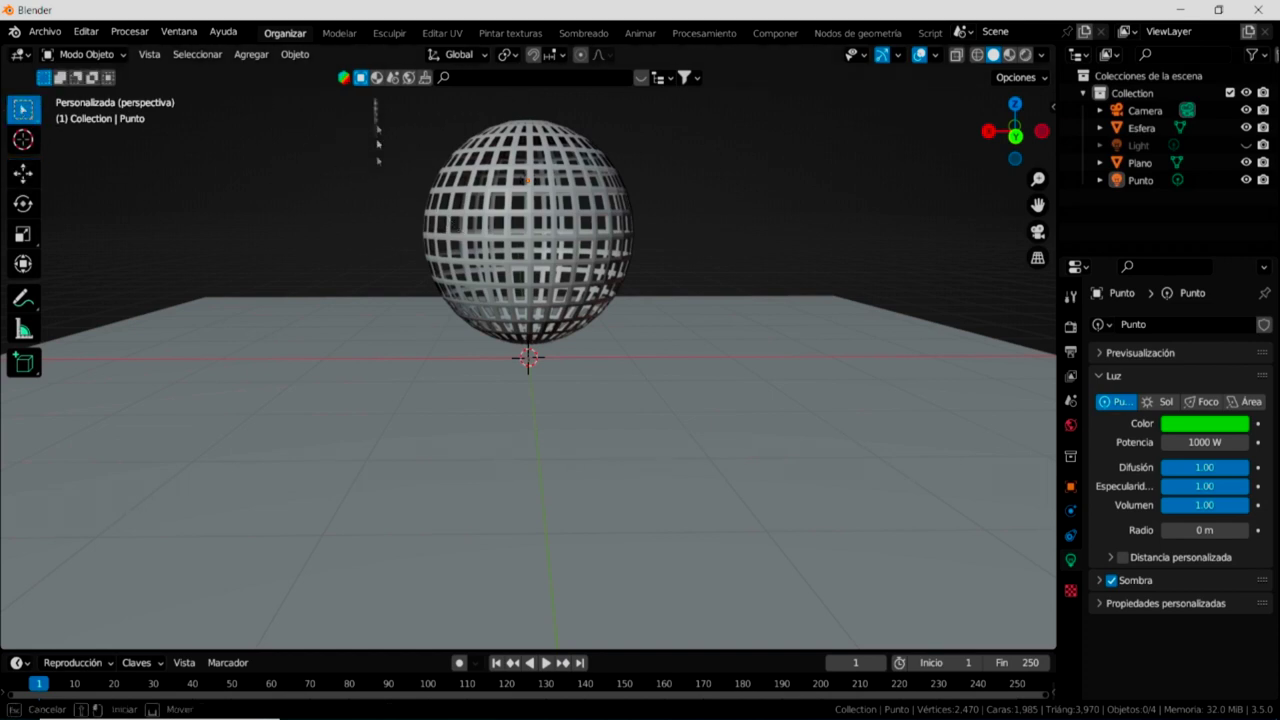
pyautogui.moveTo(372, 96); pyautogui.dragTo(706, 280)
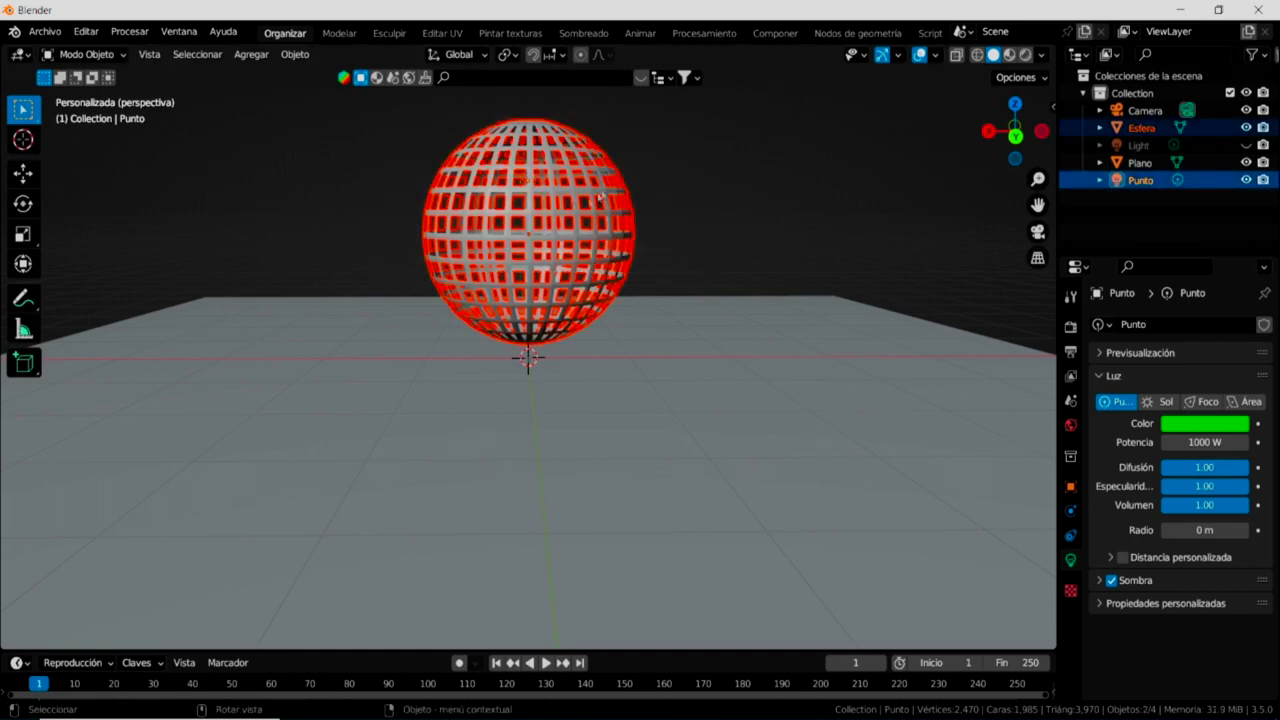
# From the front view, raise the sphere and light about 1.95 m along Z with the Move gizmo.
pyautogui.moveTo(667, 226)
pyautogui.mouseDown(button='middle')
pyautogui.moveTo(646, 294)
pyautogui.moveTo(640, 277)
pyautogui.moveTo(650, 280)
pyautogui.mouseUp(button='middle')
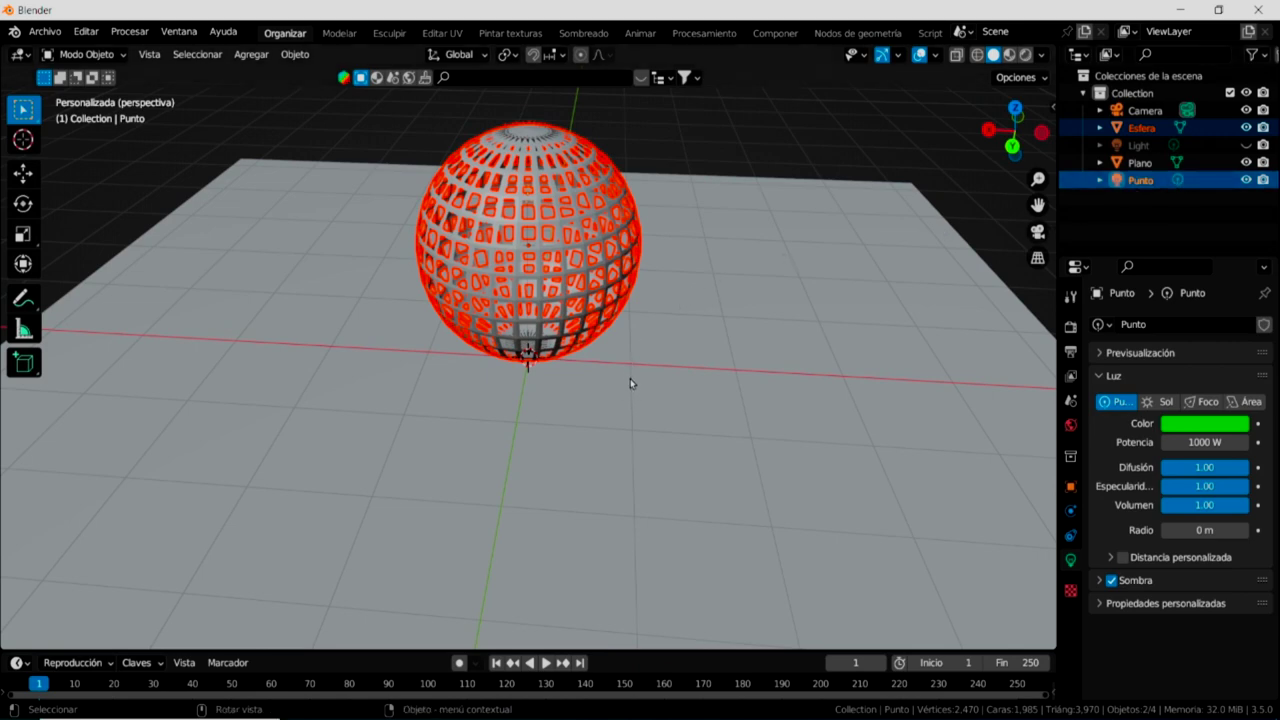
pyautogui.press('KP_1')
pyautogui.scroll(-1, 666, 350)
pyautogui.scroll(-2, 660, 365)
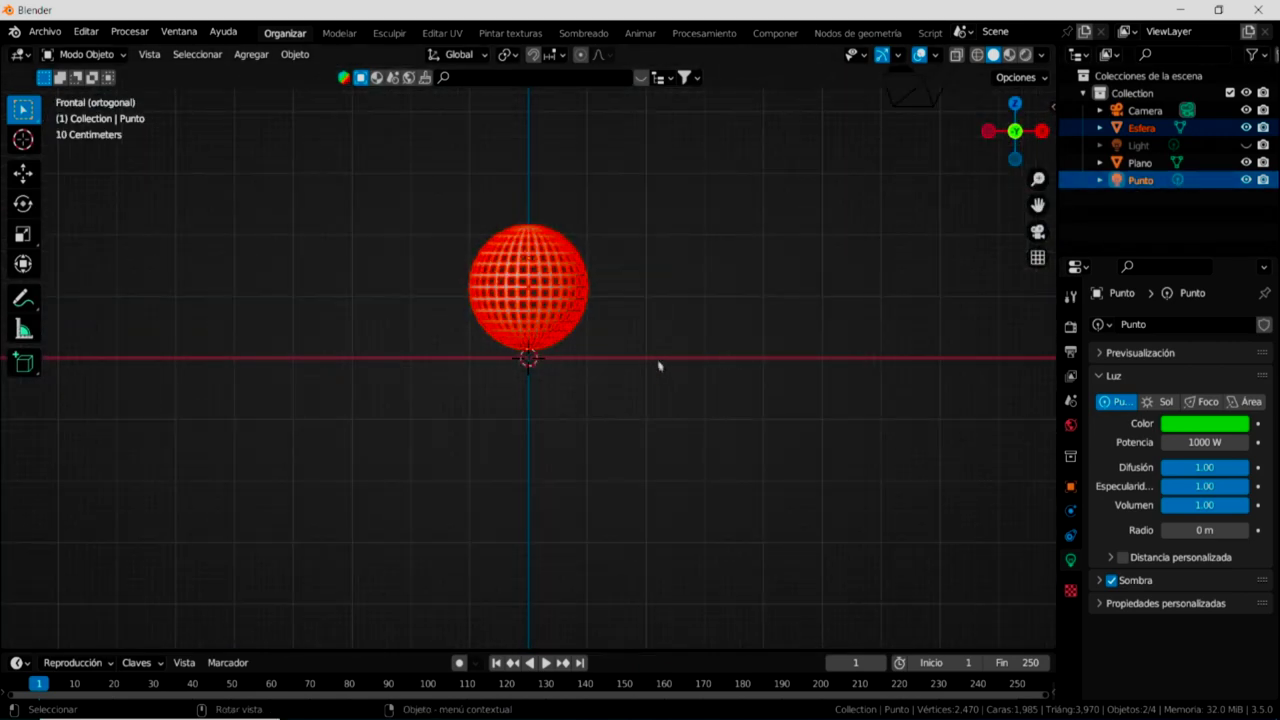
pyautogui.click(23, 173)
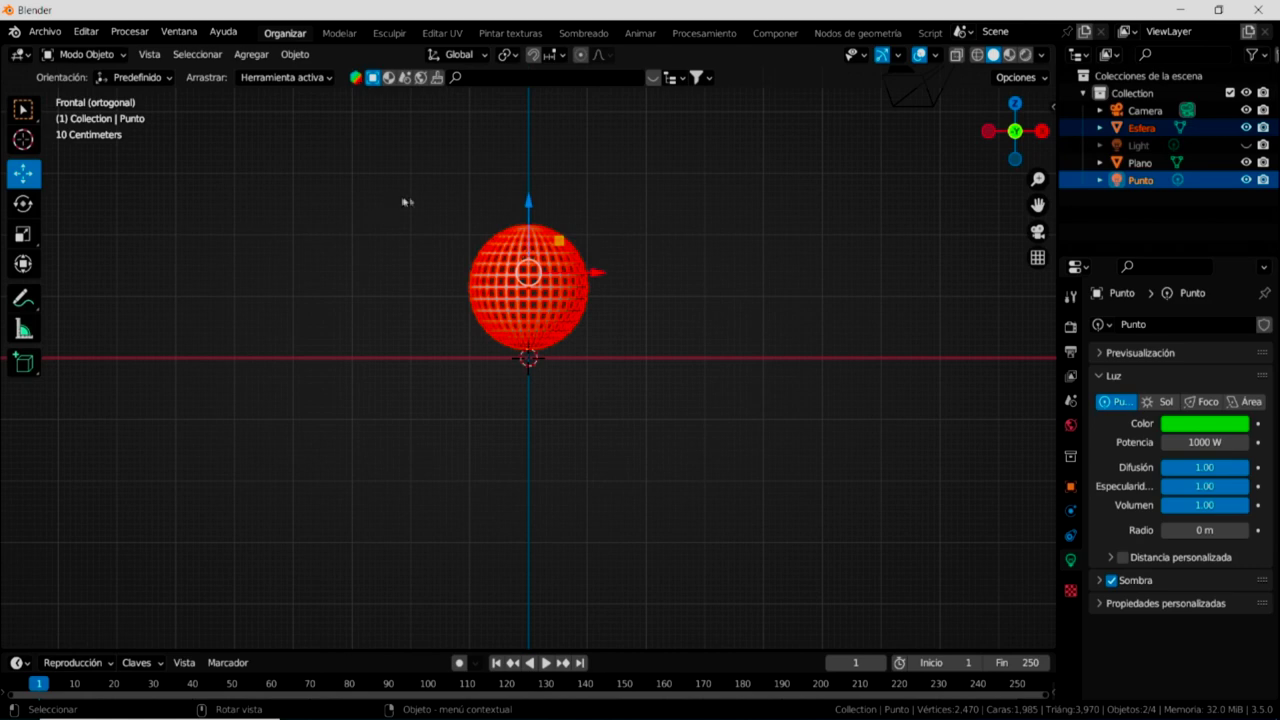
pyautogui.moveTo(529, 206); pyautogui.dragTo(530, 78)
pyautogui.moveTo(588, 344)
pyautogui.mouseDown(button='middle')
pyautogui.moveTo(594, 429)
pyautogui.moveTo(471, 466)
pyautogui.mouseUp(button='middle')
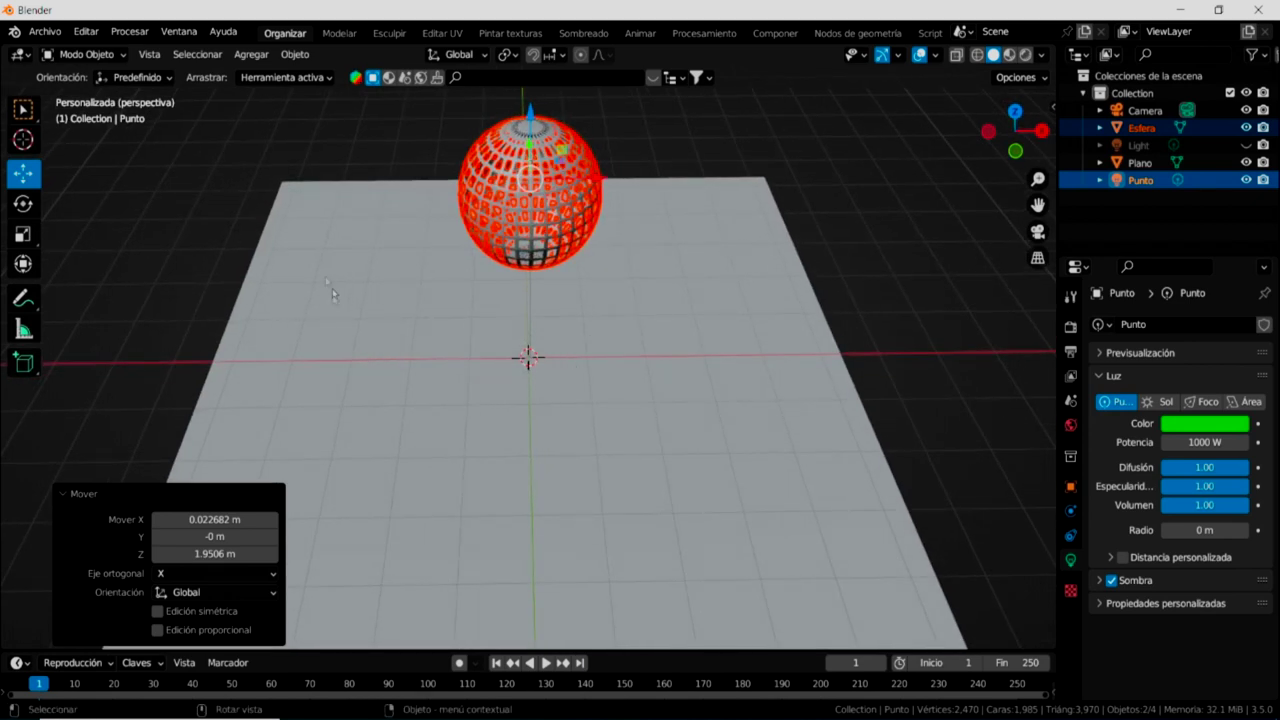
pyautogui.click(22, 110)
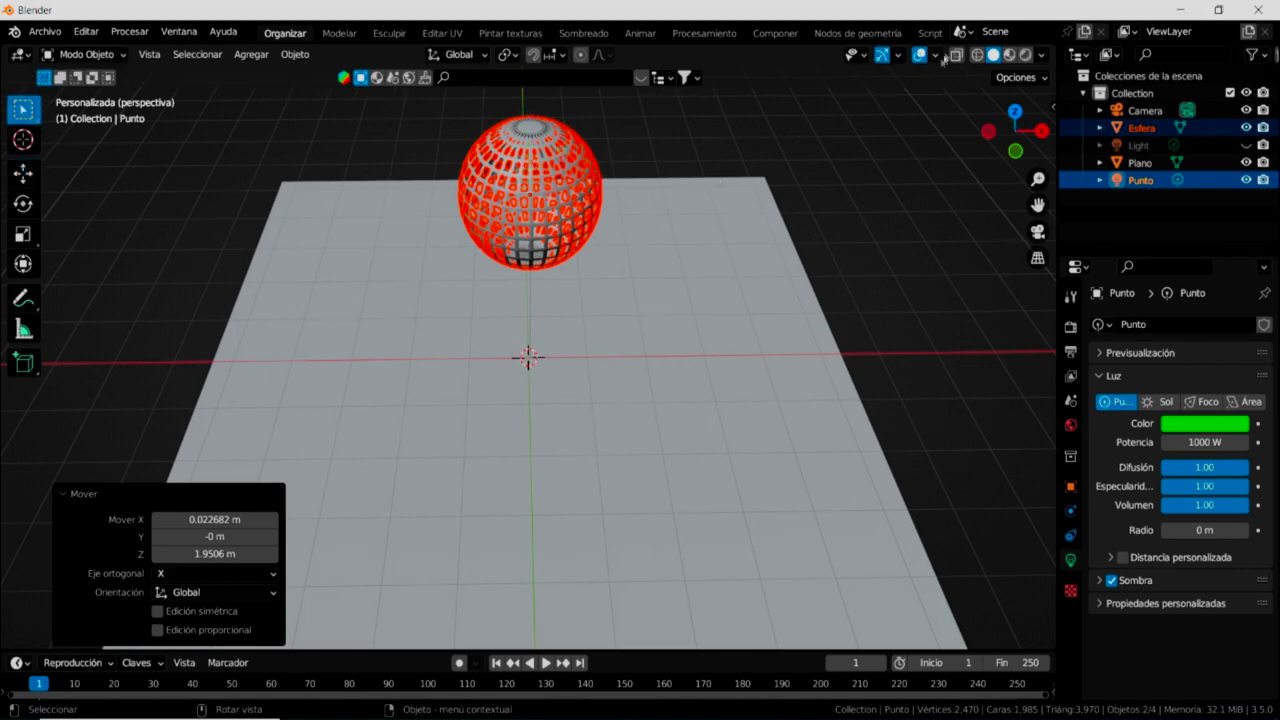
# Preview the green floor shadow pattern in Rendered shading with overlays turned off.
pyautogui.click(1027, 57)
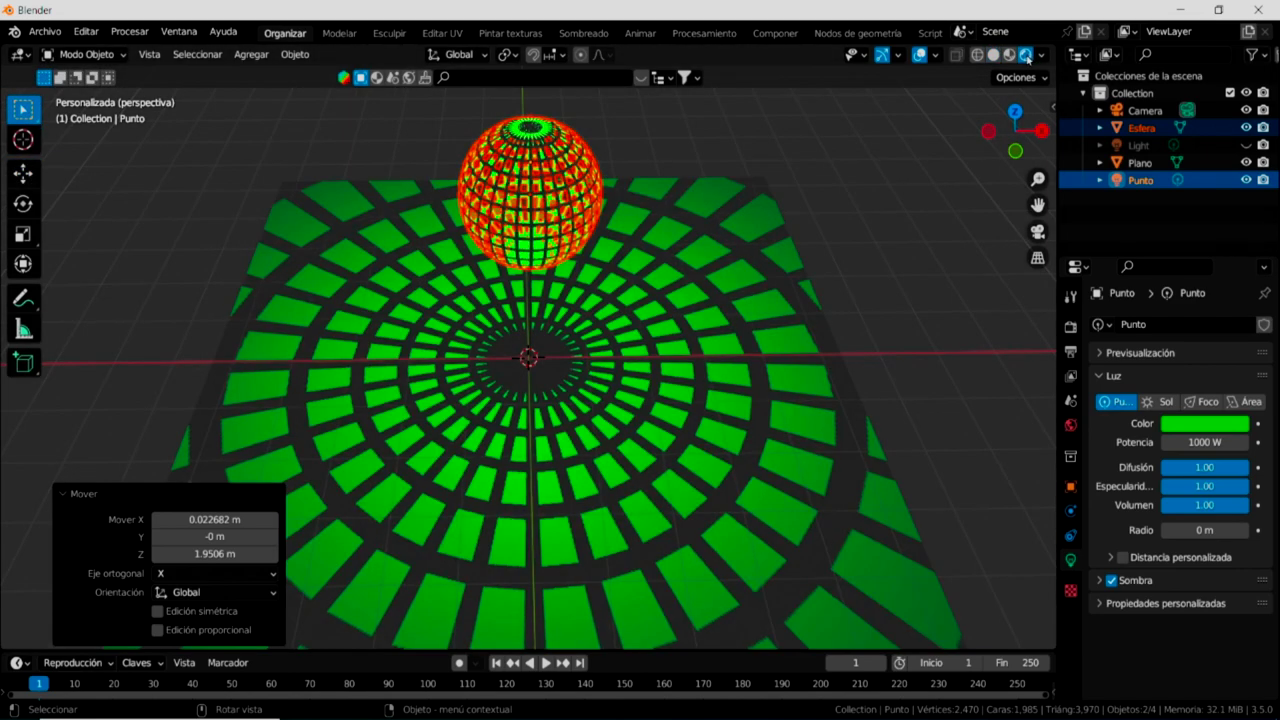
pyautogui.moveTo(585, 430); pyautogui.dragTo(584, 397, button='middle')
pyautogui.scroll(2, 584, 398)
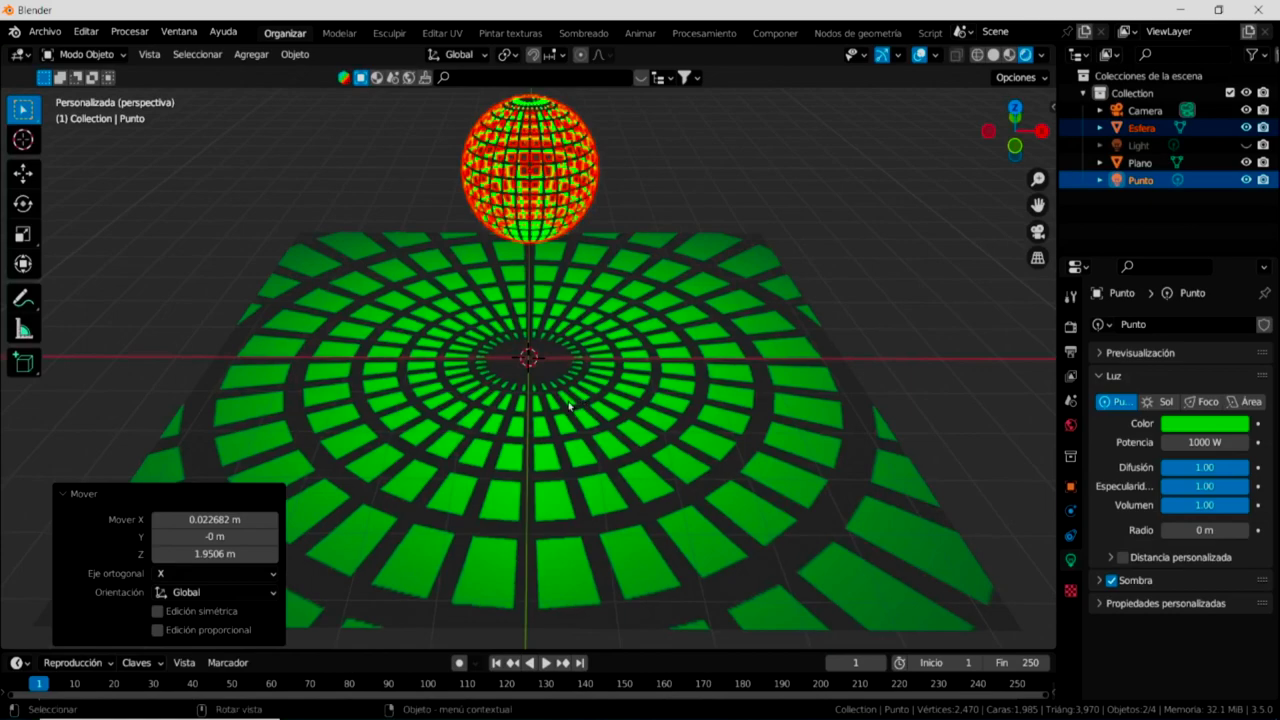
pyautogui.scroll(2, 578, 402)
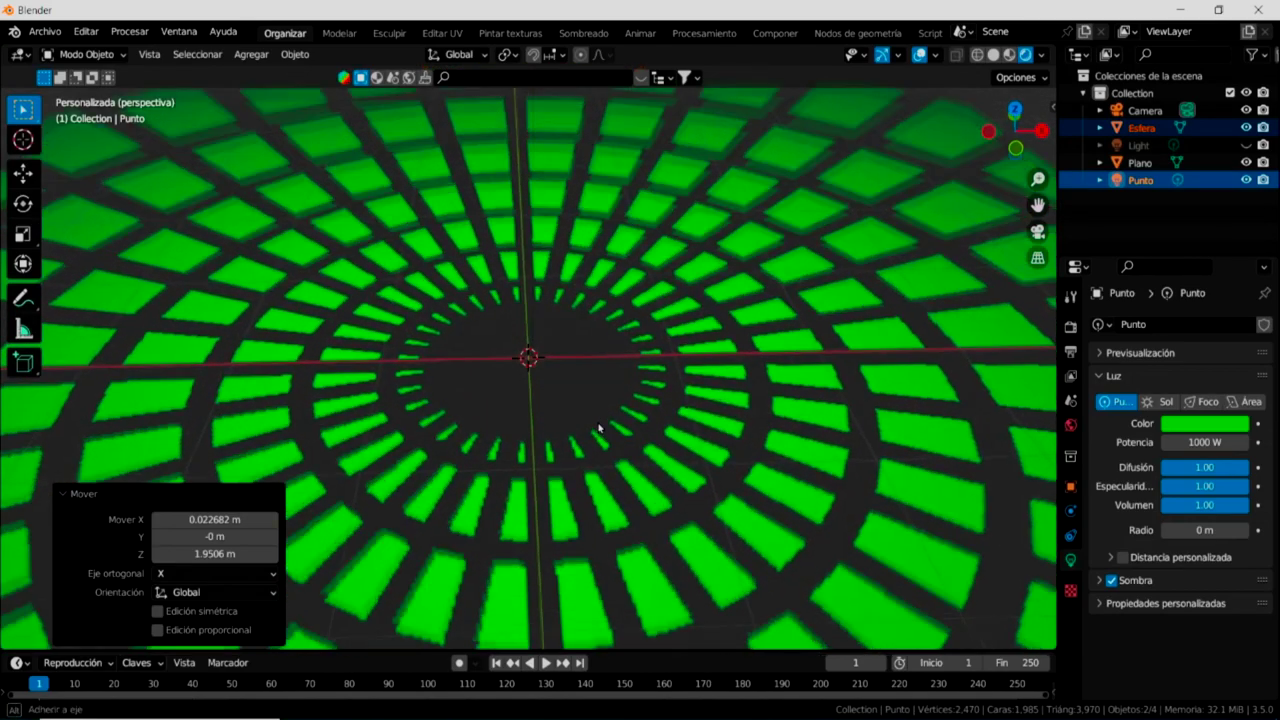
pyautogui.moveTo(590, 409); pyautogui.dragTo(610, 485, button='middle')
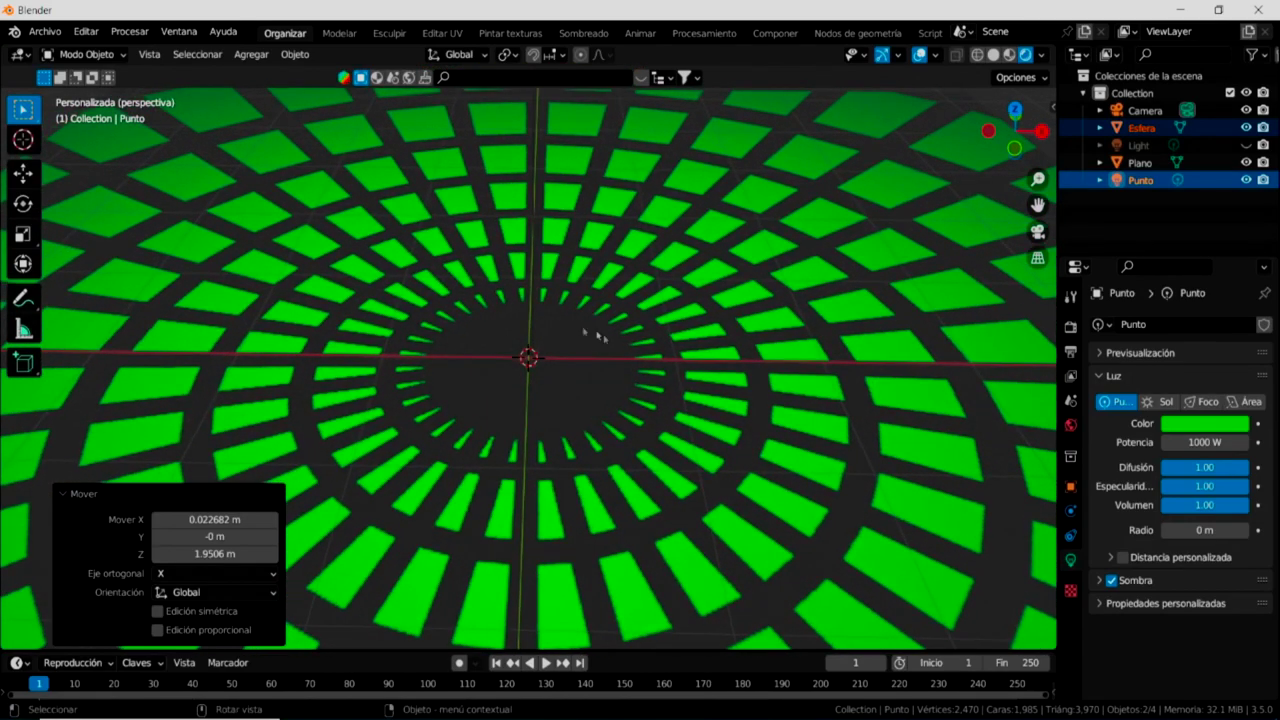
pyautogui.moveTo(577, 376); pyautogui.dragTo(590, 378, button='middle')
pyautogui.click(918, 54)
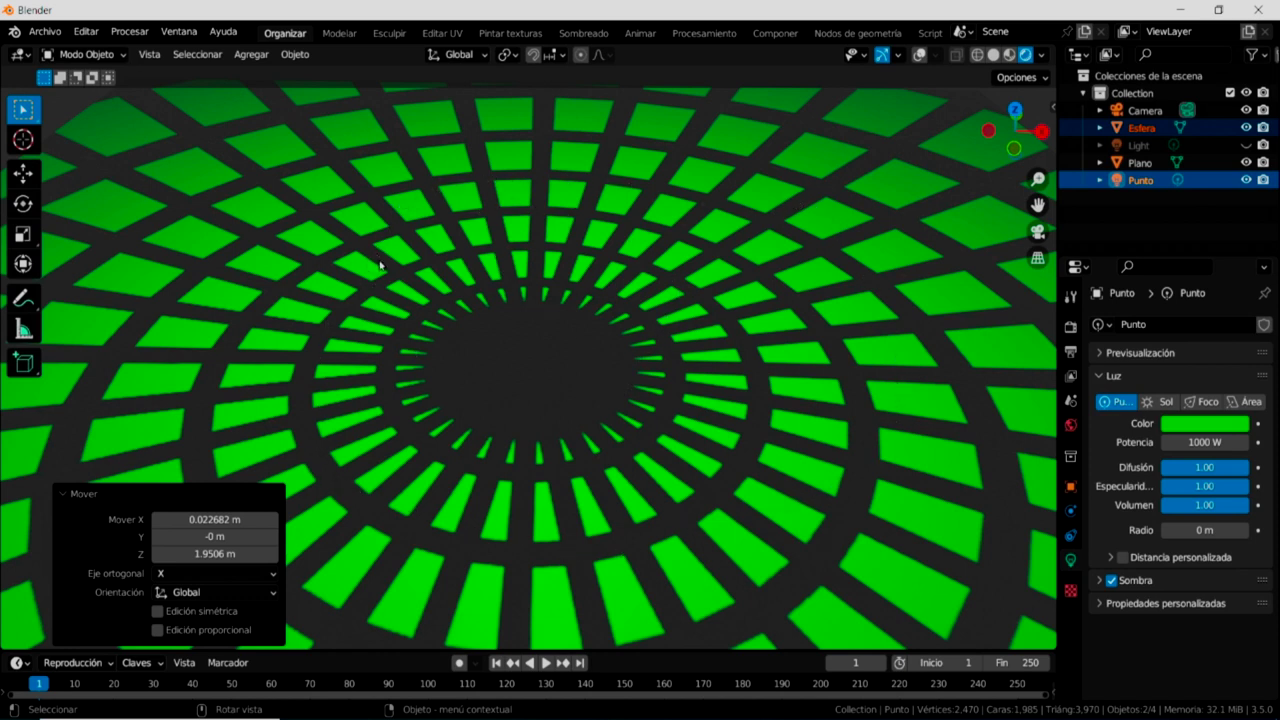
# Make the timeline taller, show the sidebar's View settings, and look through the scene camera.
pyautogui.moveTo(576, 393); pyautogui.dragTo(561, 600, button='middle')
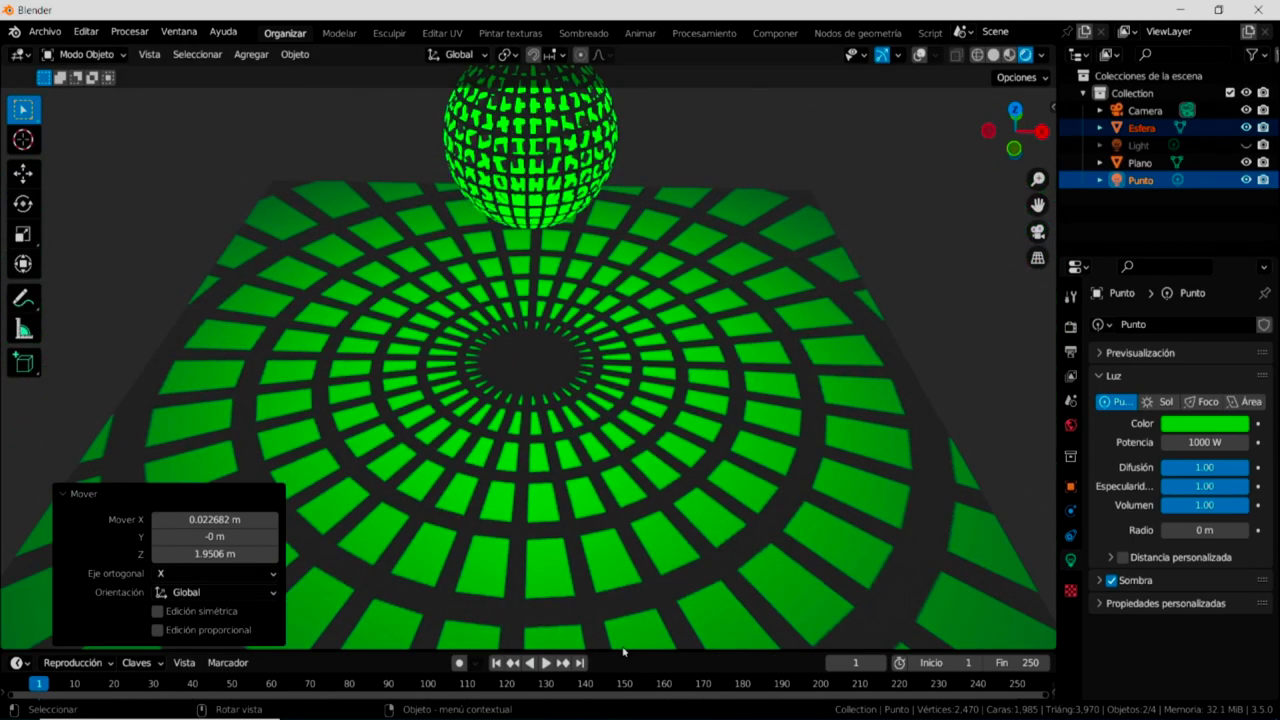
pyautogui.moveTo(620, 651); pyautogui.dragTo(620, 607)
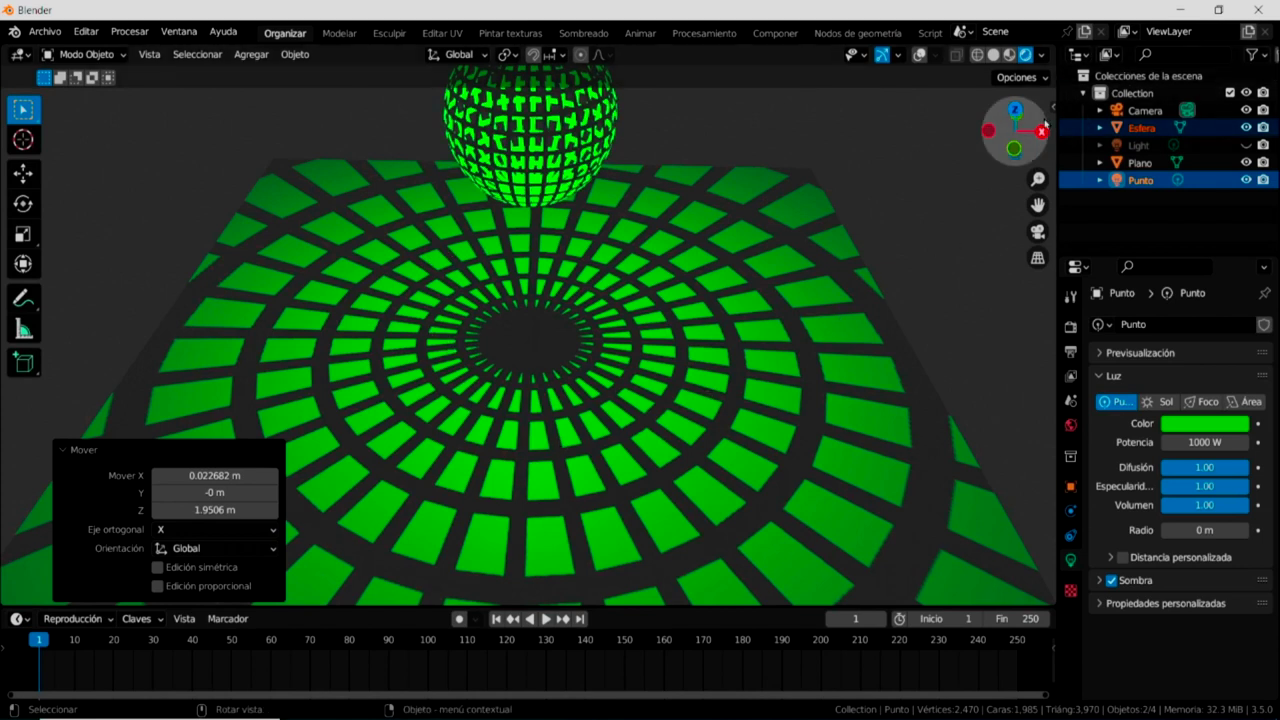
pyautogui.click(1052, 105)
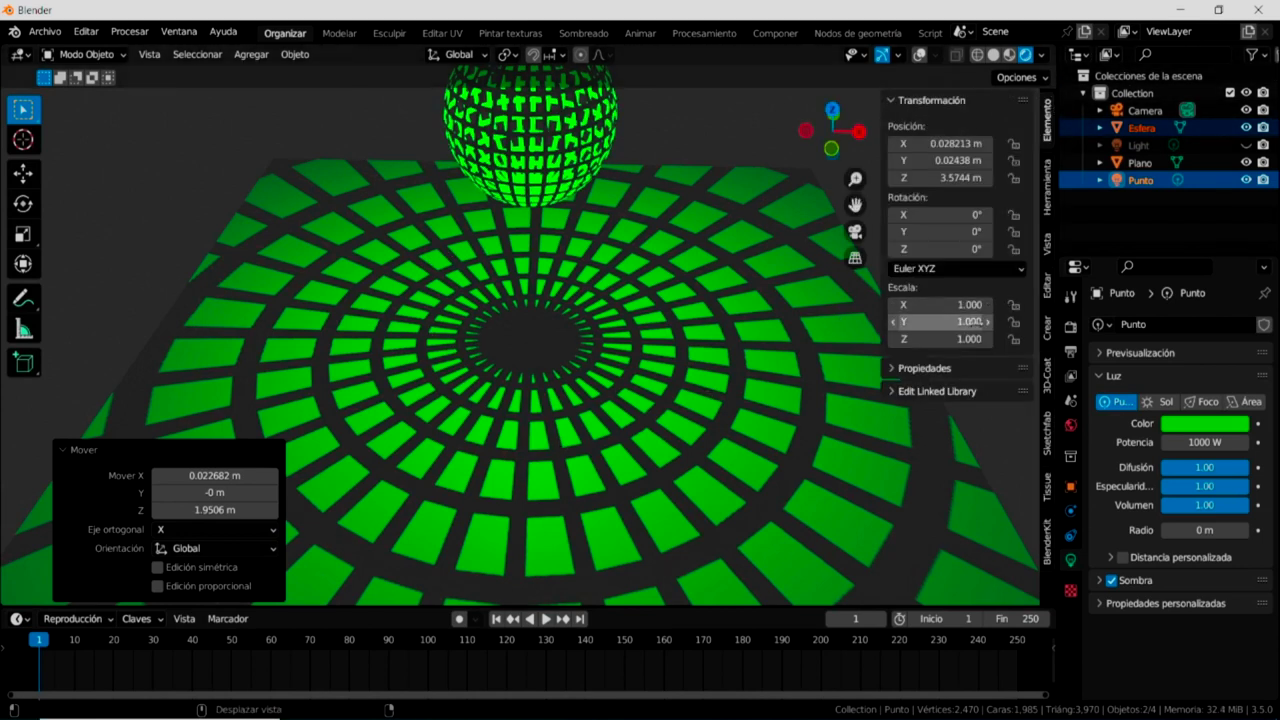
pyautogui.click(1047, 246)
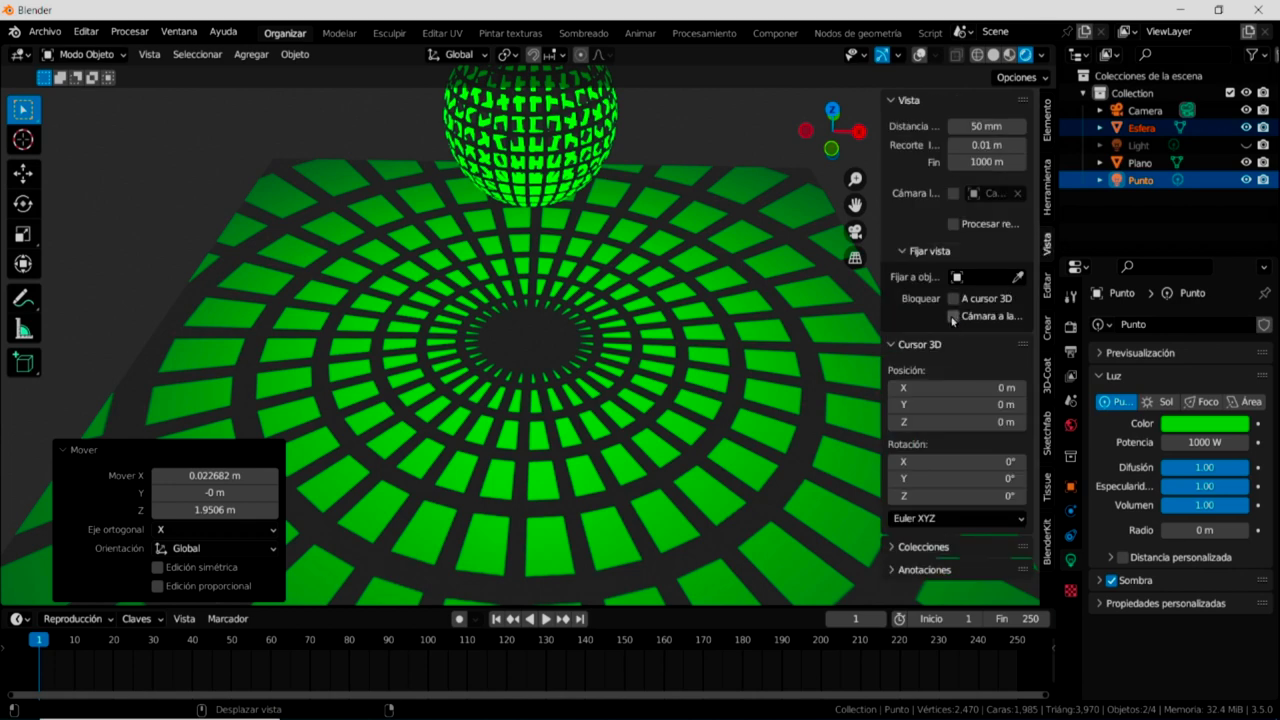
pyautogui.press('KP_0')
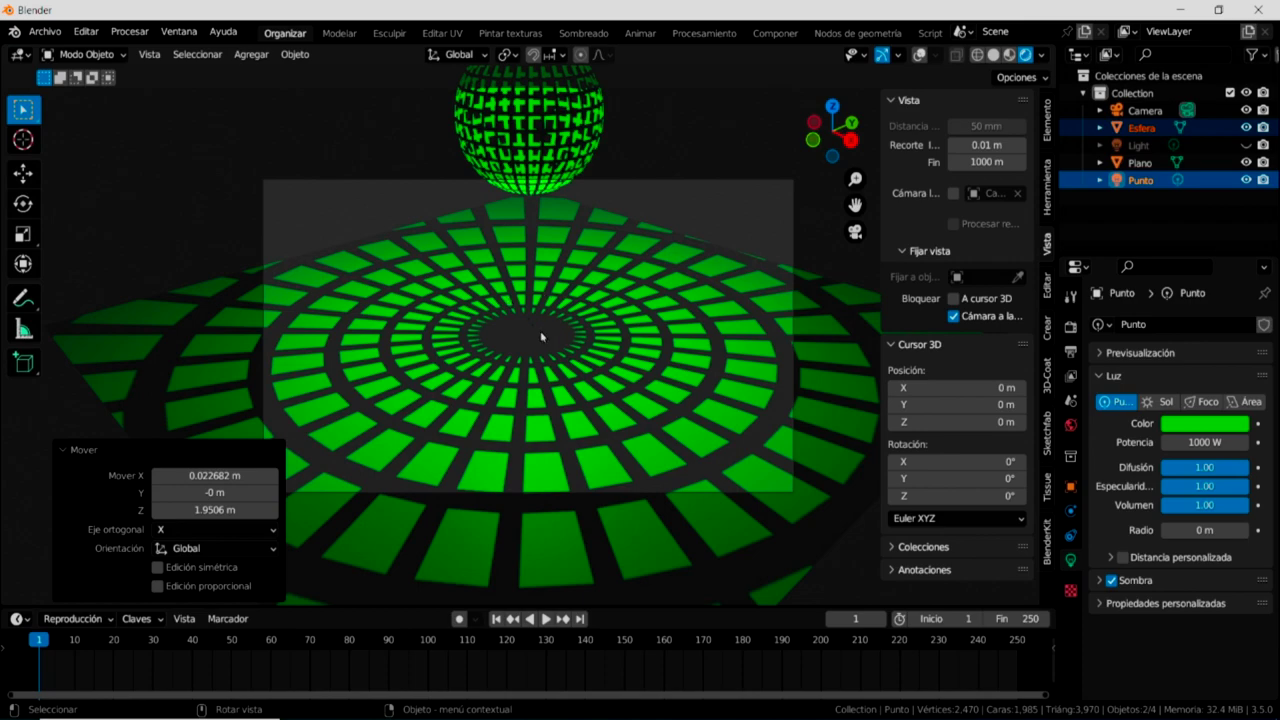
# Reframe the camera's shot around the raised sphere and the green shadow pattern.
pyautogui.press('b')
pyautogui.click(539, 334)
pyautogui.moveTo(551, 334); pyautogui.dragTo(656, 365, button='middle')
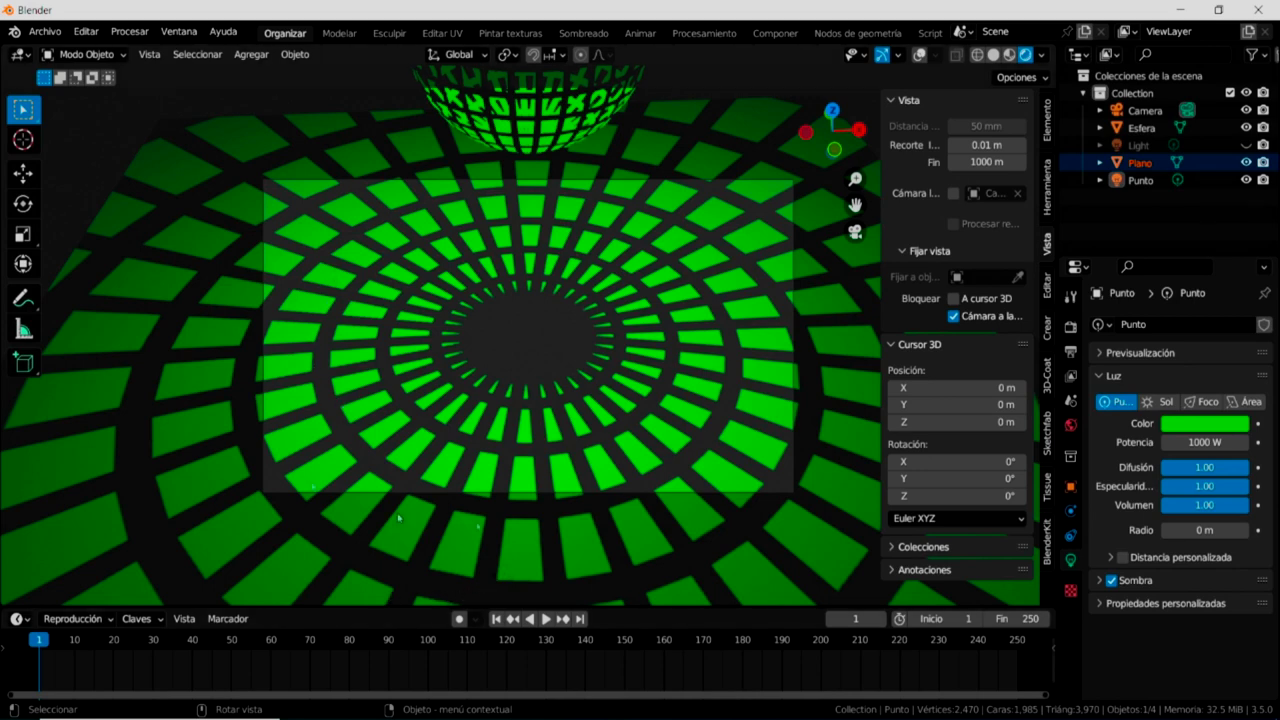
# Leave camera view, select the Punto light with the Move tool, and enable Auto Keying.
pyautogui.press('KP_0')
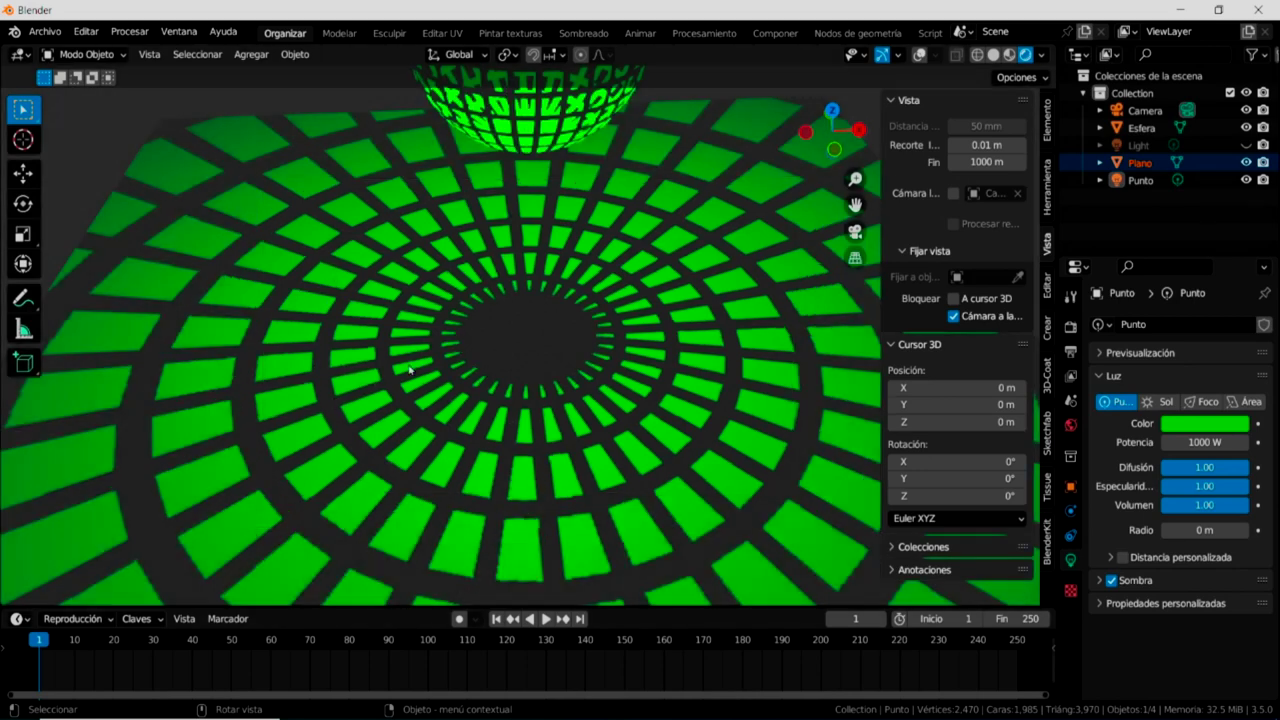
pyautogui.scroll(-2, 549, 322)
pyautogui.scroll(-2, 552, 314)
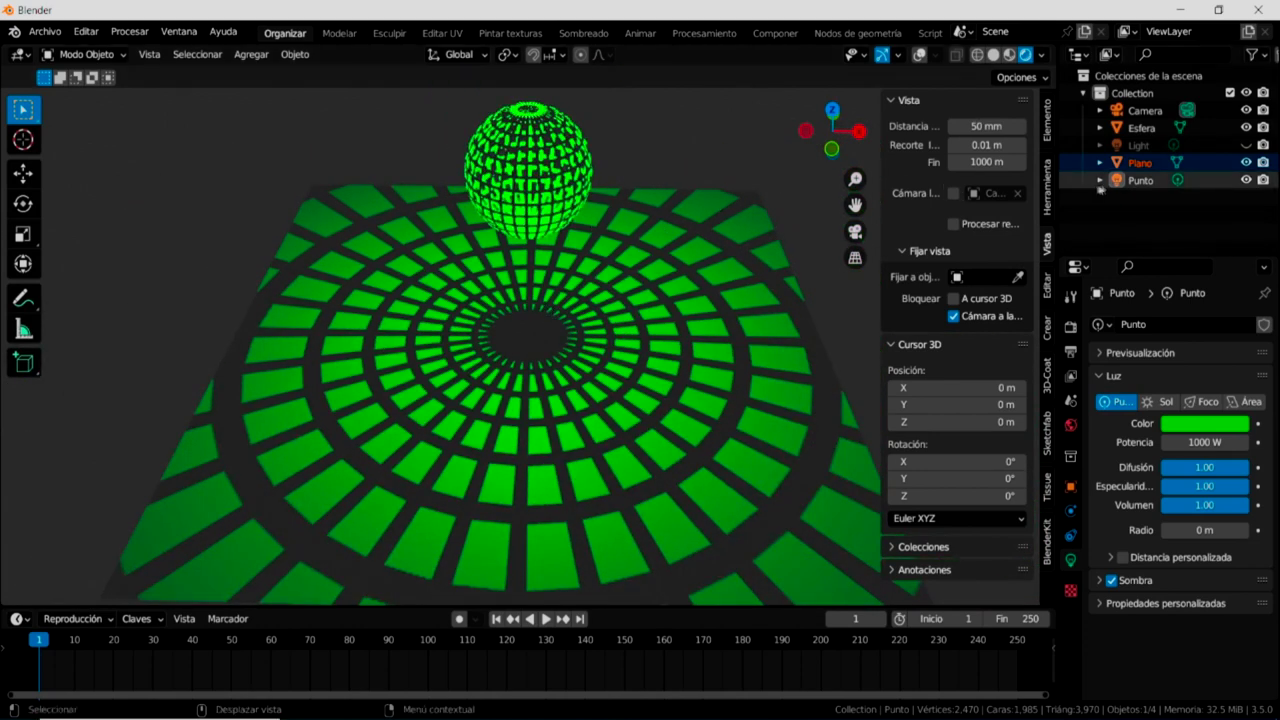
pyautogui.click(1130, 181)
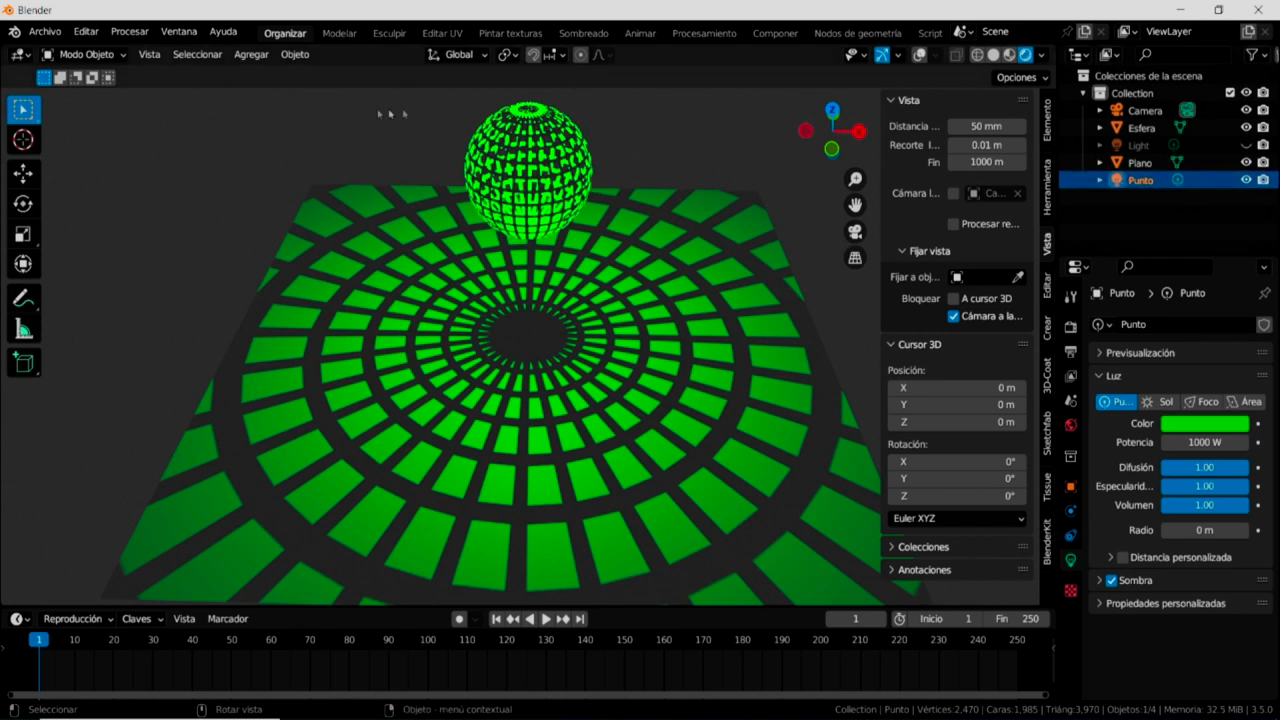
pyautogui.click(23, 173)
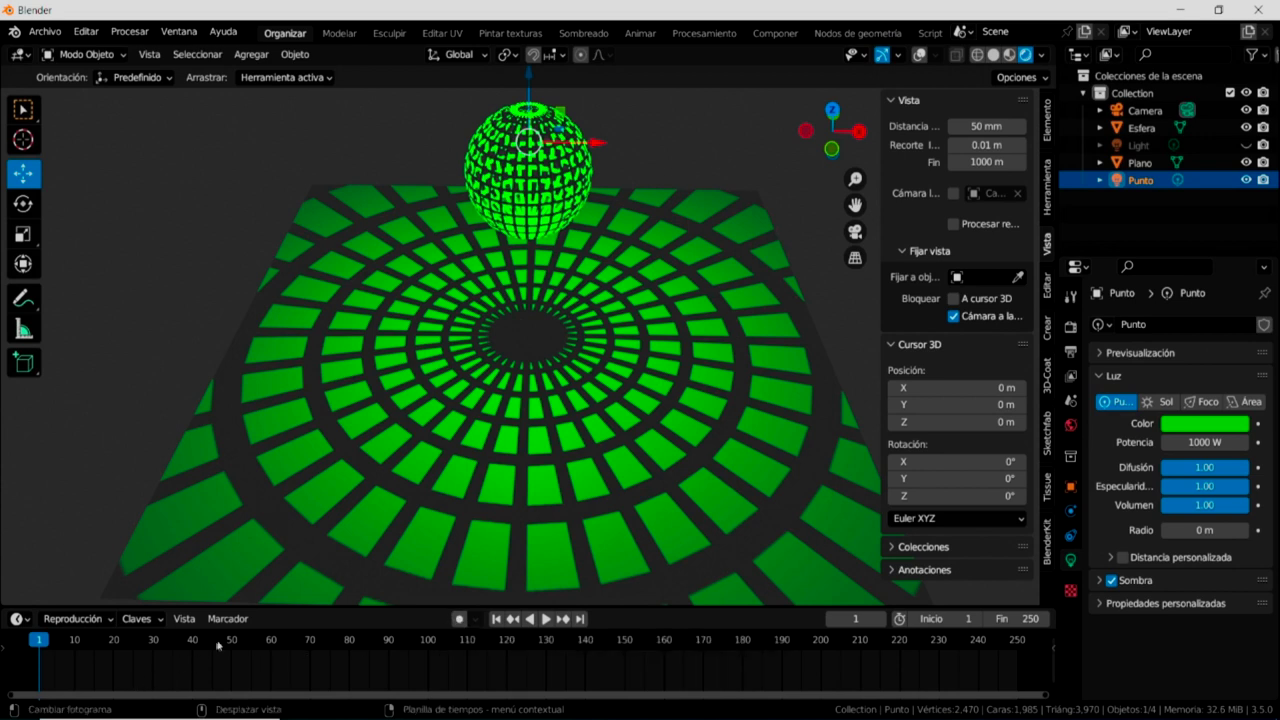
pyautogui.click(459, 619)
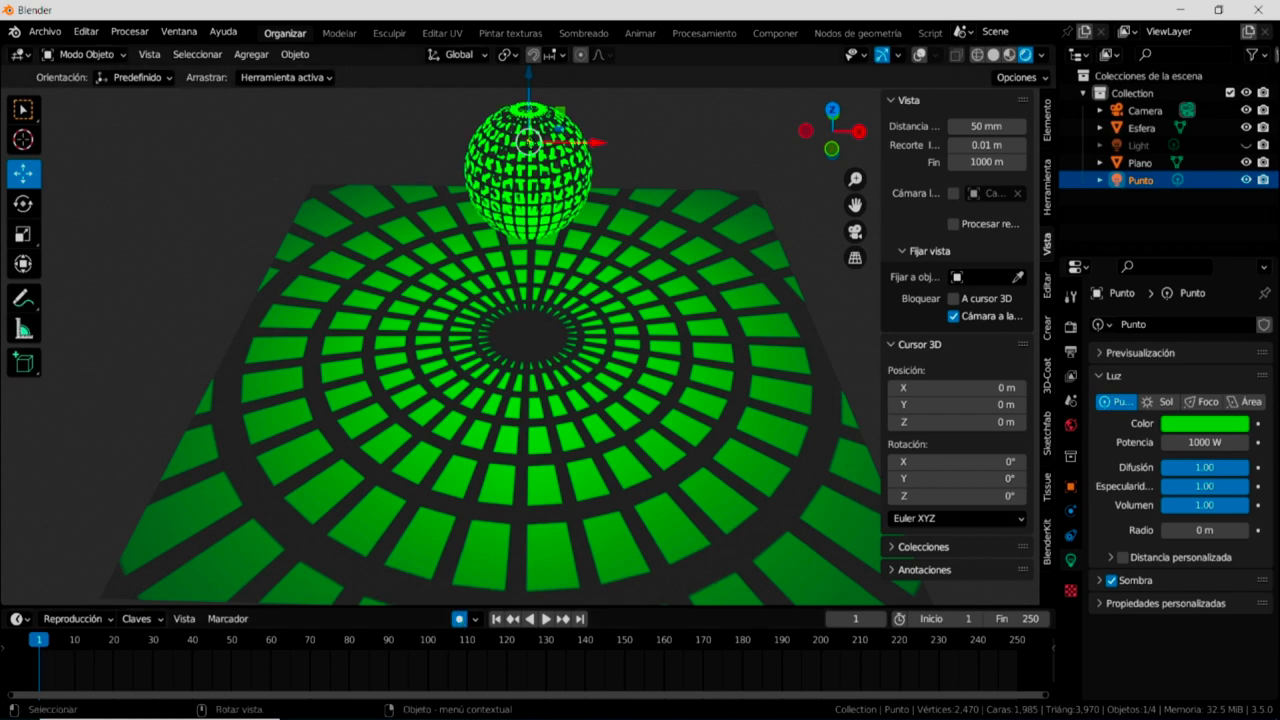
# During playback, drag the Punto light around to record its drifting position as keyframes.
pyautogui.press('space')
pyautogui.moveTo(528, 143)
pyautogui.mouseDown()
pyautogui.moveTo(545, 152)
pyautogui.moveTo(528, 140)
pyautogui.mouseUp()
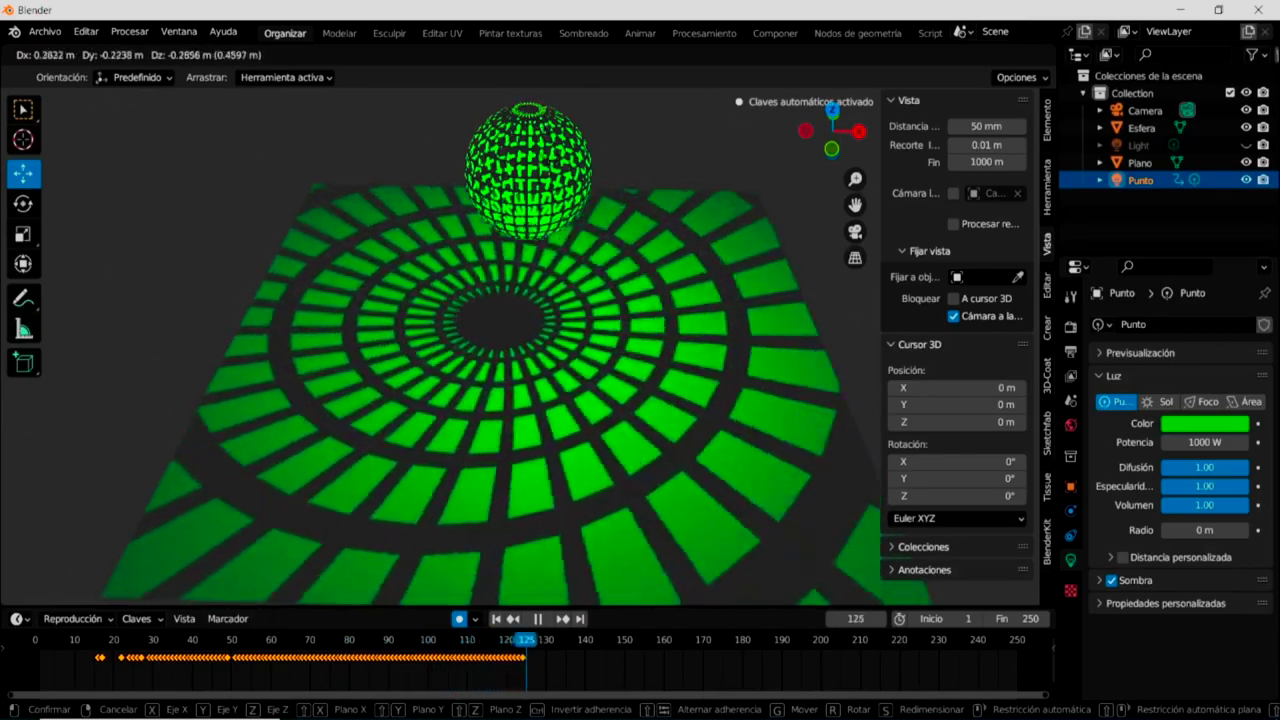
pyautogui.moveTo(528, 140); pyautogui.dragTo(560, 140)
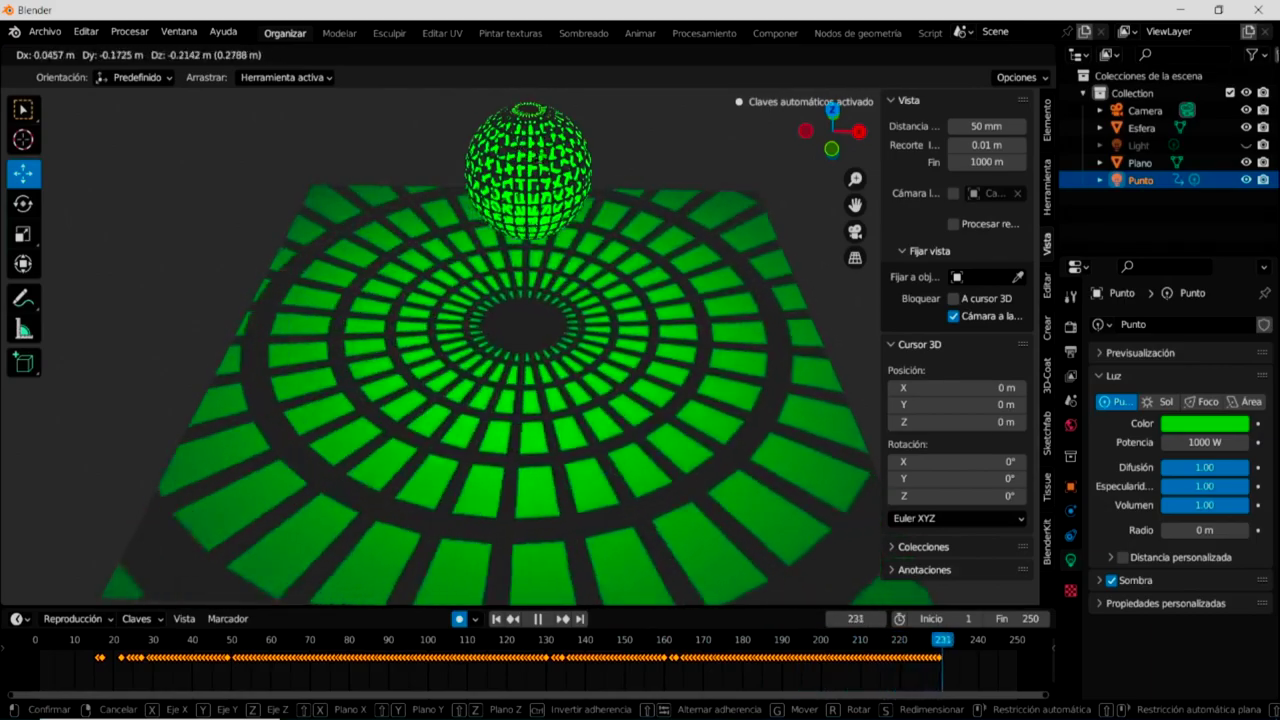
pyautogui.press('Return')
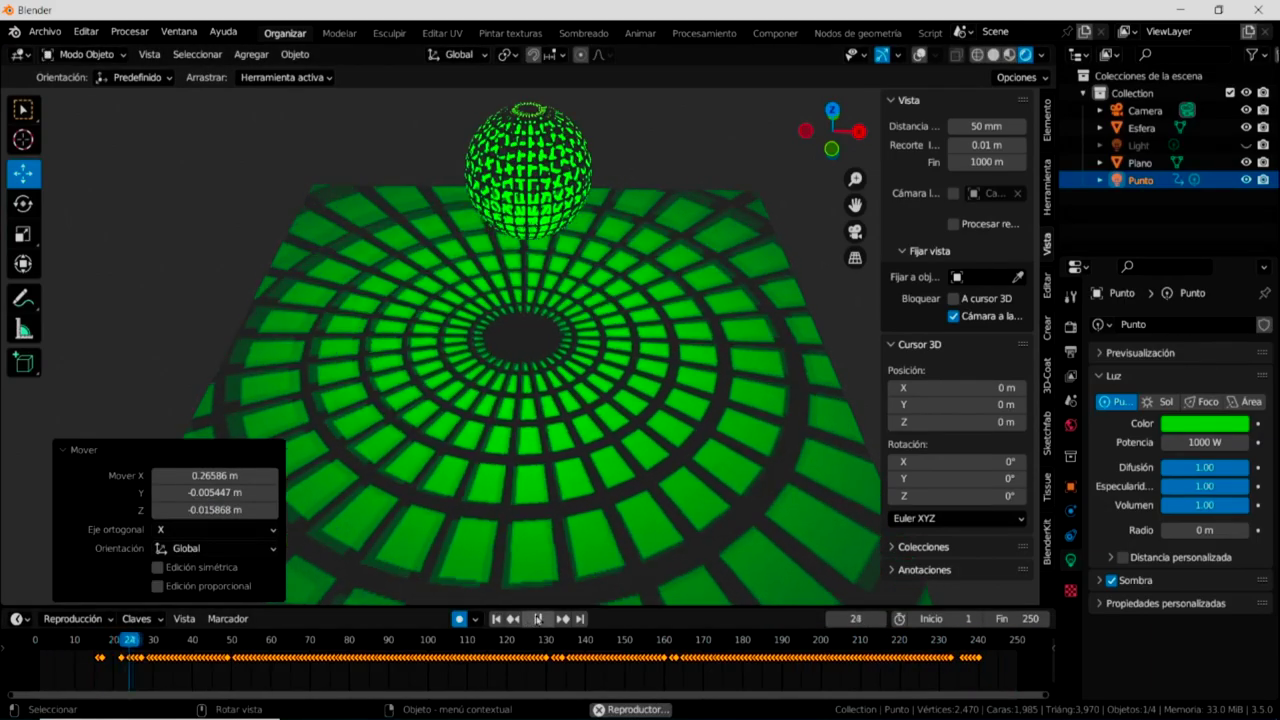
# Replay the light animation from the start, stop at frame 1, and view through the camera.
pyautogui.click(539, 619)
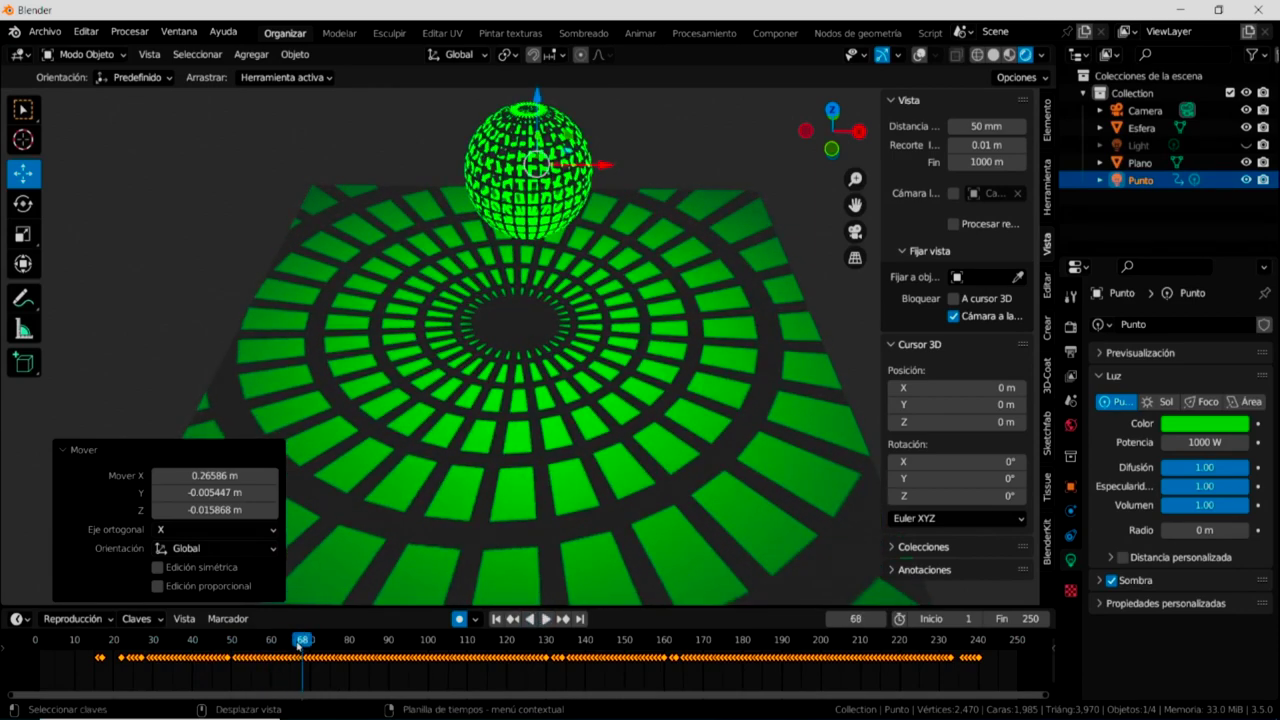
pyautogui.moveTo(303, 641); pyautogui.dragTo(45, 641)
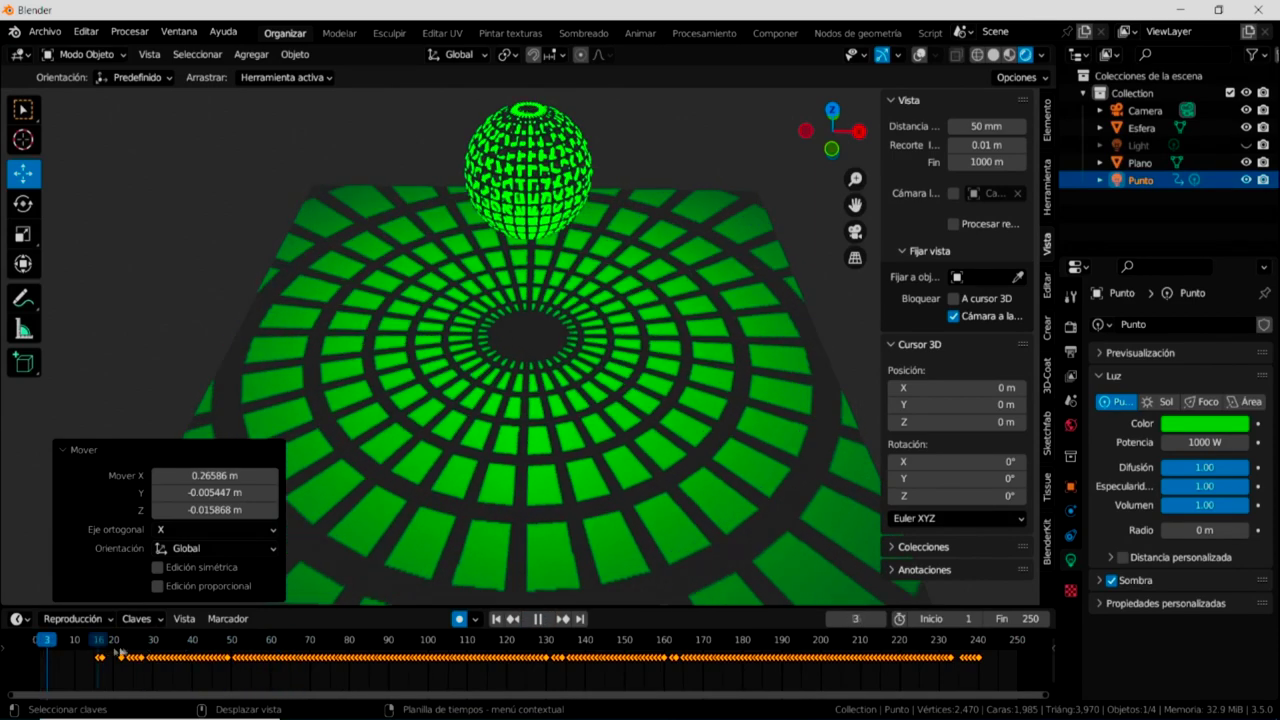
pyautogui.click(192, 641)
pyautogui.press('space')
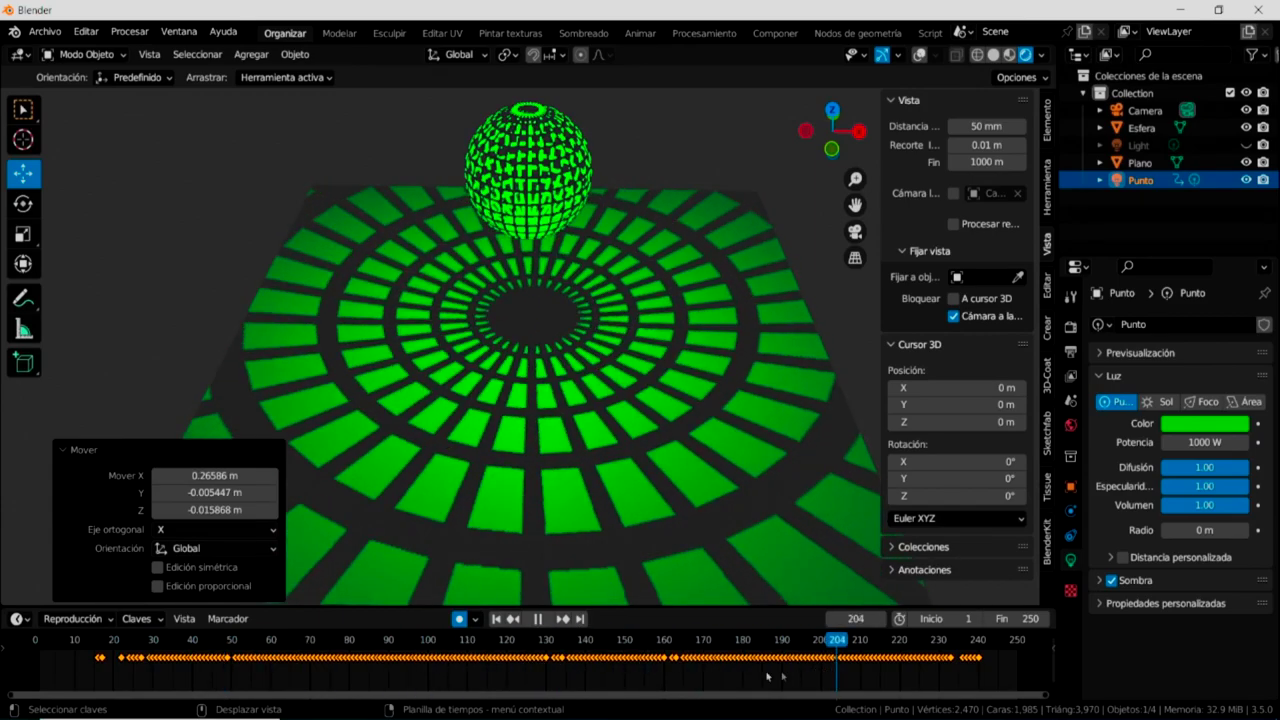
pyautogui.press('space')
pyautogui.click(35, 641)
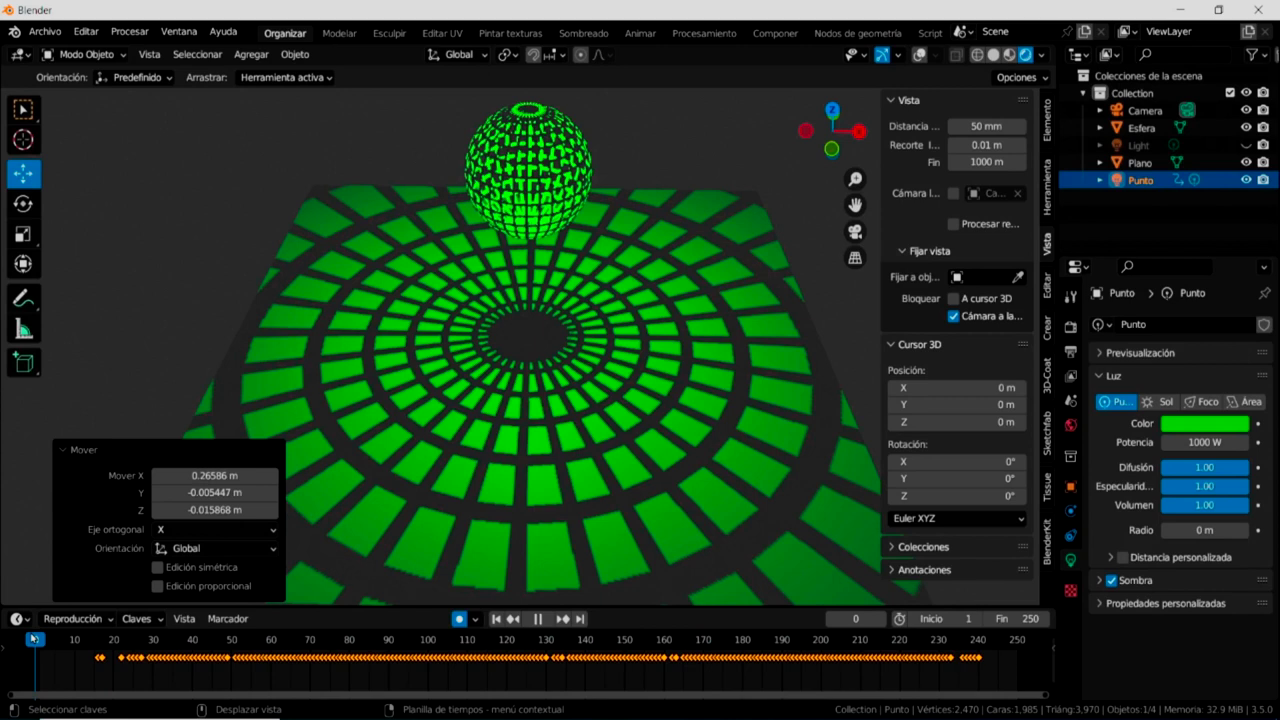
pyautogui.press('space')
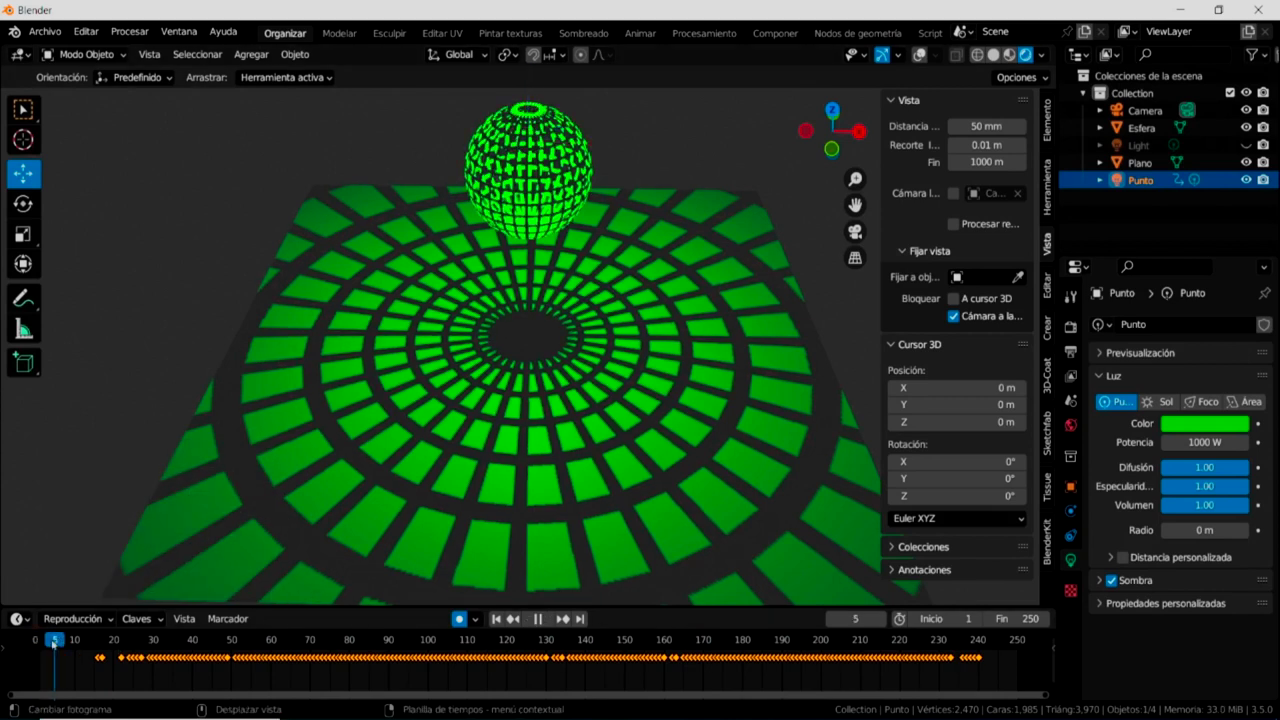
pyautogui.press('space')
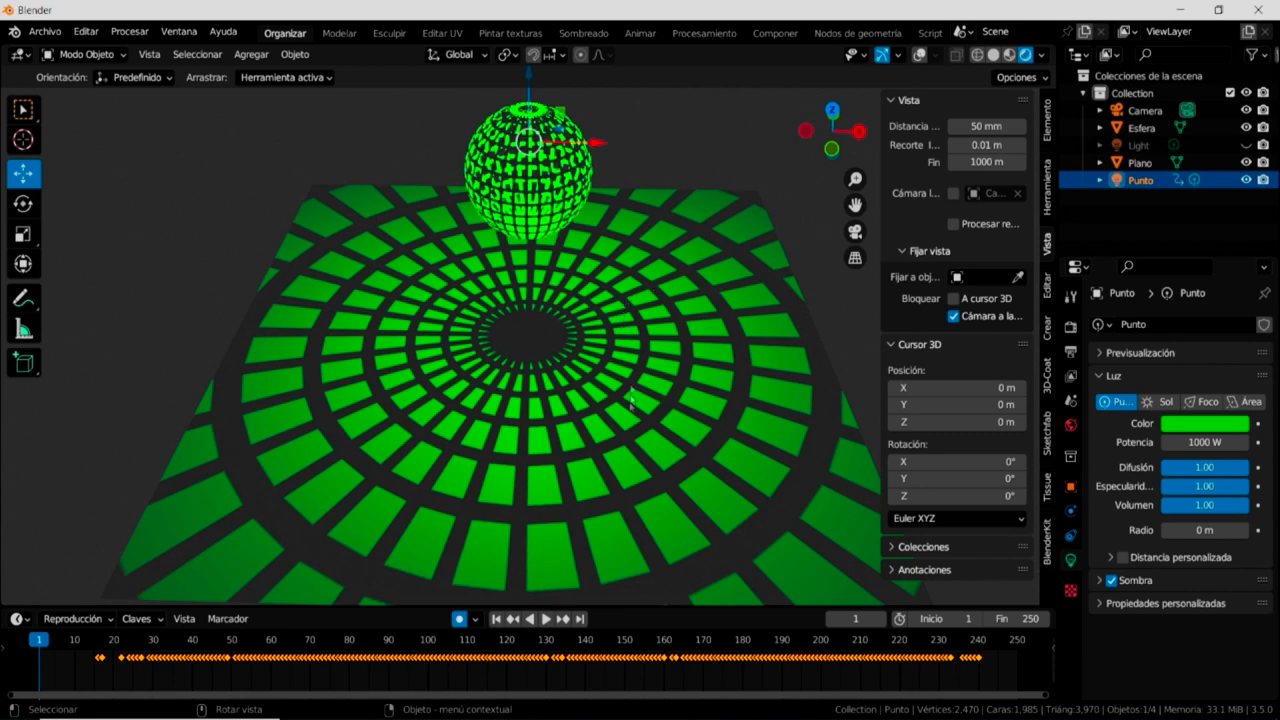
pyautogui.press('KP_0')
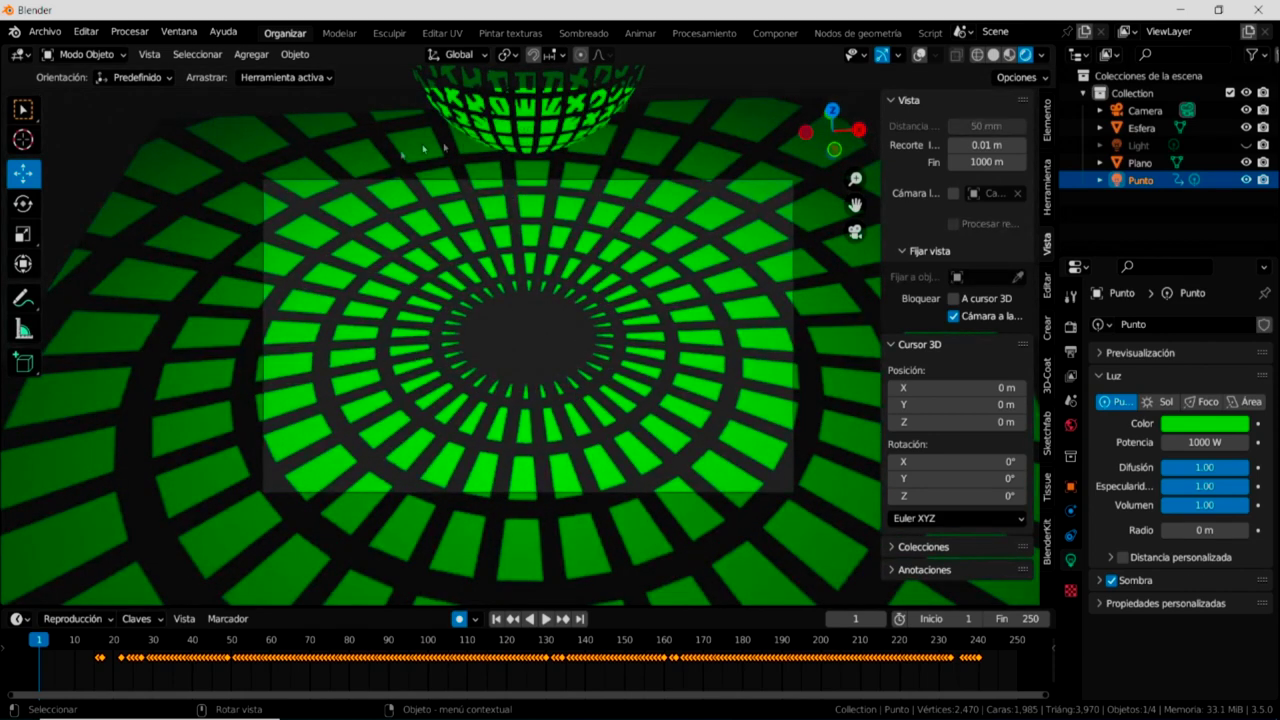
# Play the animation in camera view, pause at frame 56, and show the Eevee render settings.
pyautogui.click(546, 621)
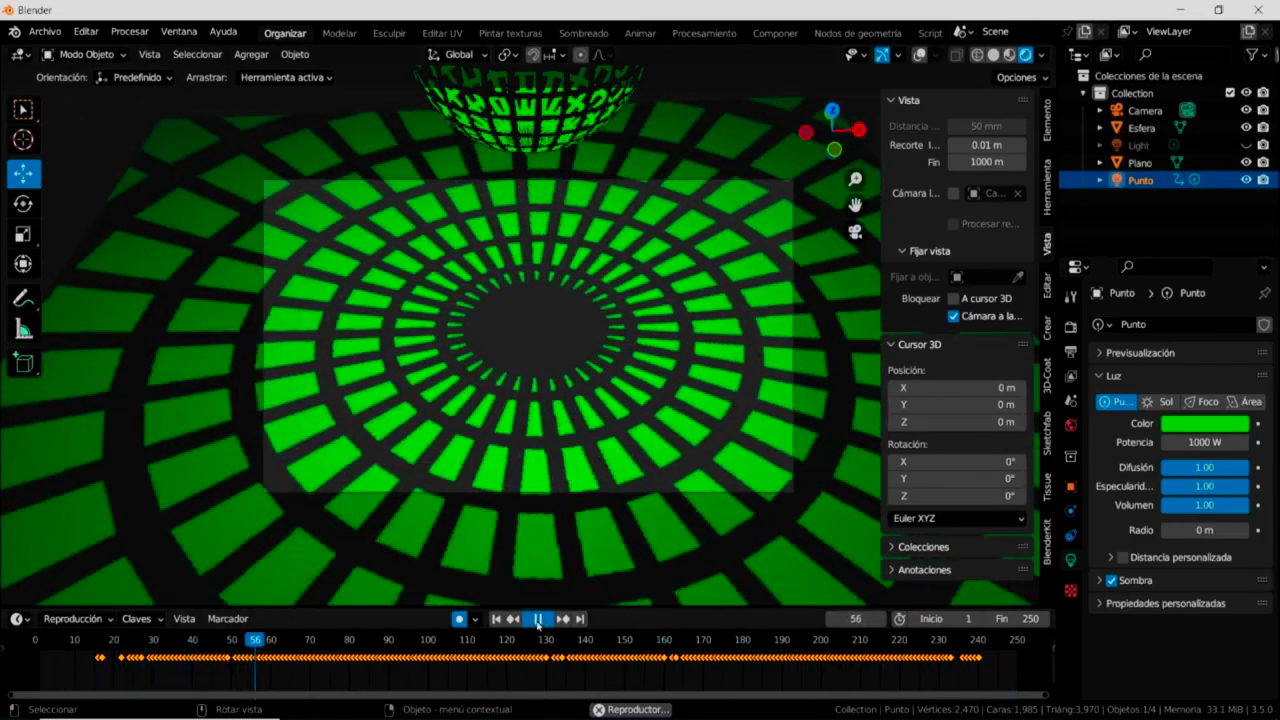
pyautogui.click(538, 620)
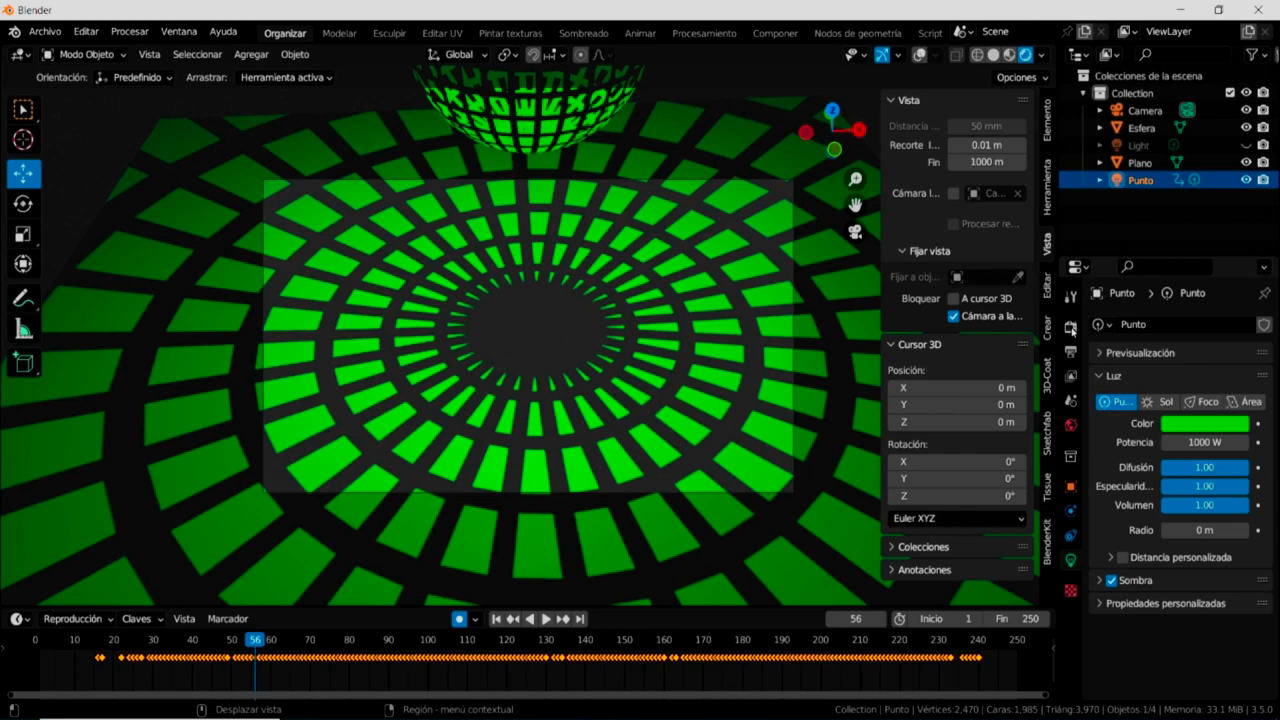
pyautogui.click(1070, 328)
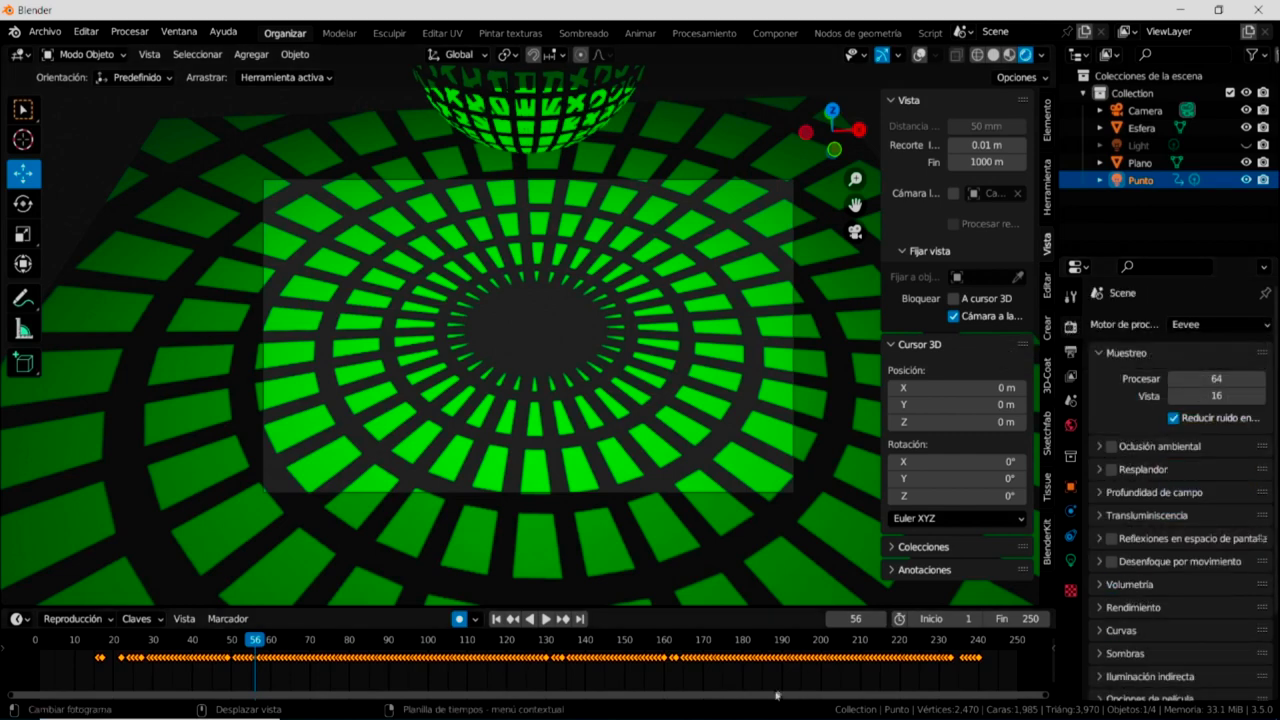
# Return to frame 1, review the 1920×1080, frames 1–250 output settings, and browse for the output path.
pyautogui.click(494, 619)
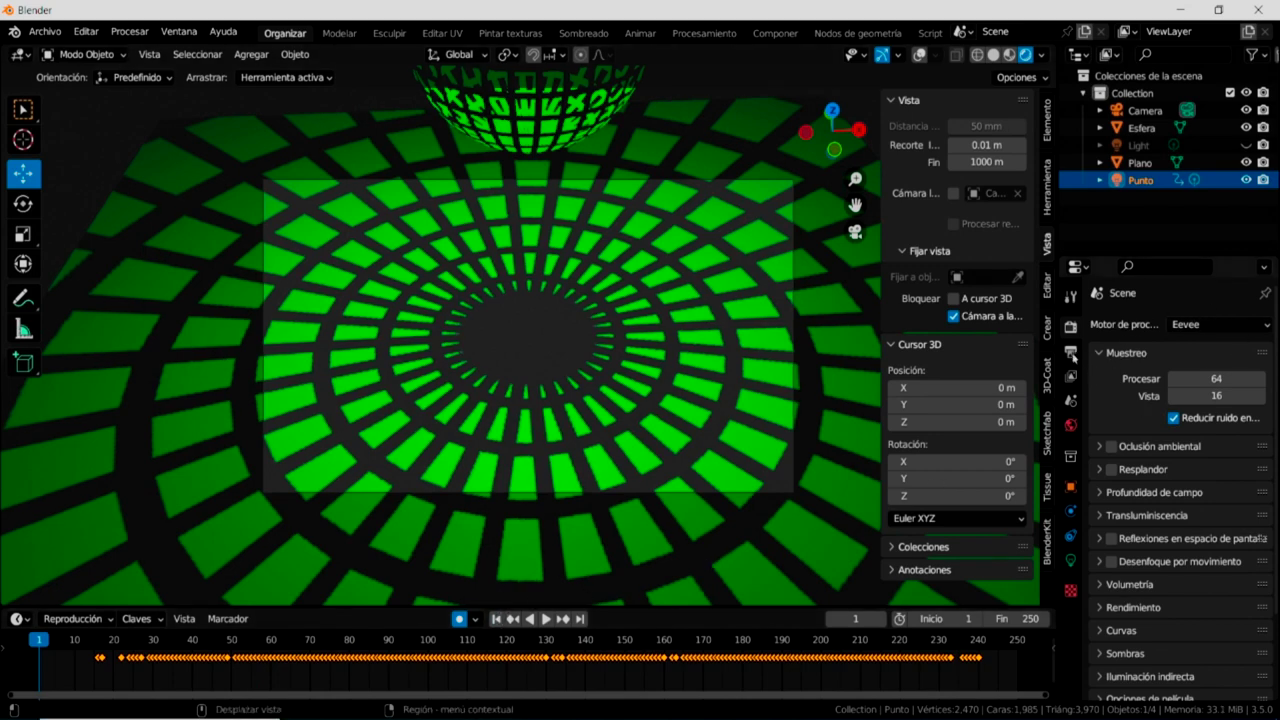
pyautogui.click(1070, 354)
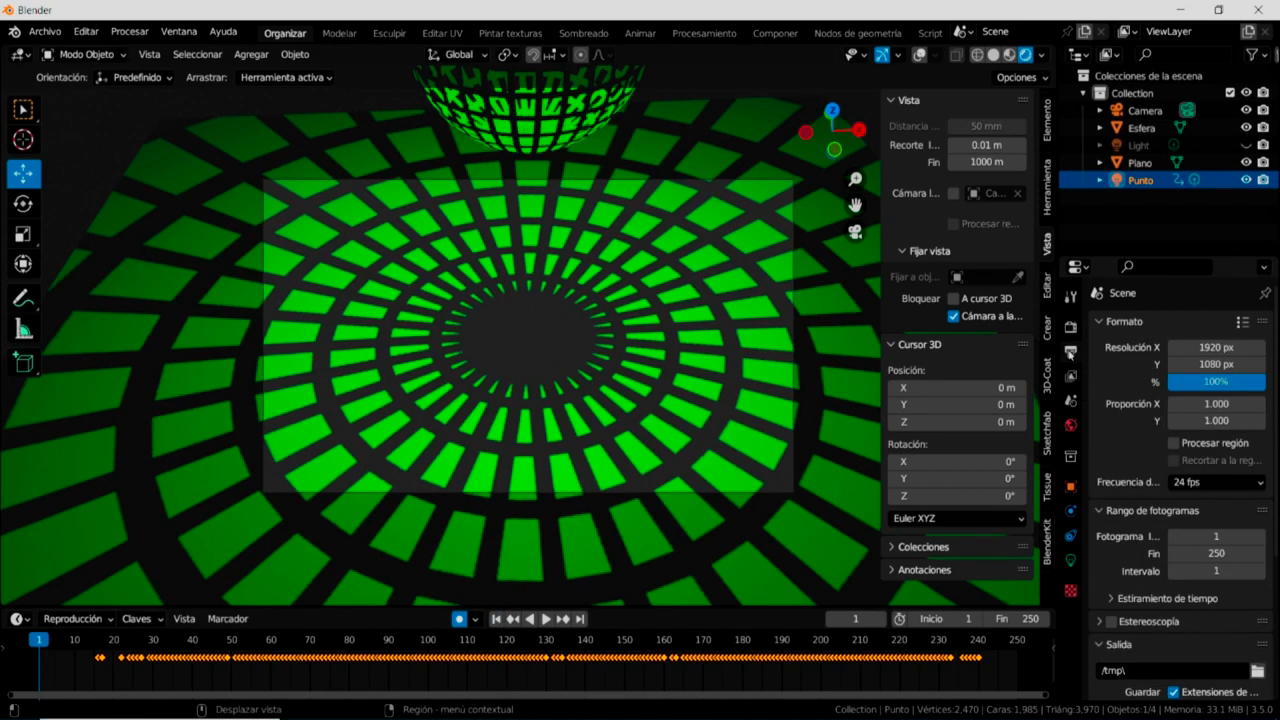
pyautogui.click(1070, 327)
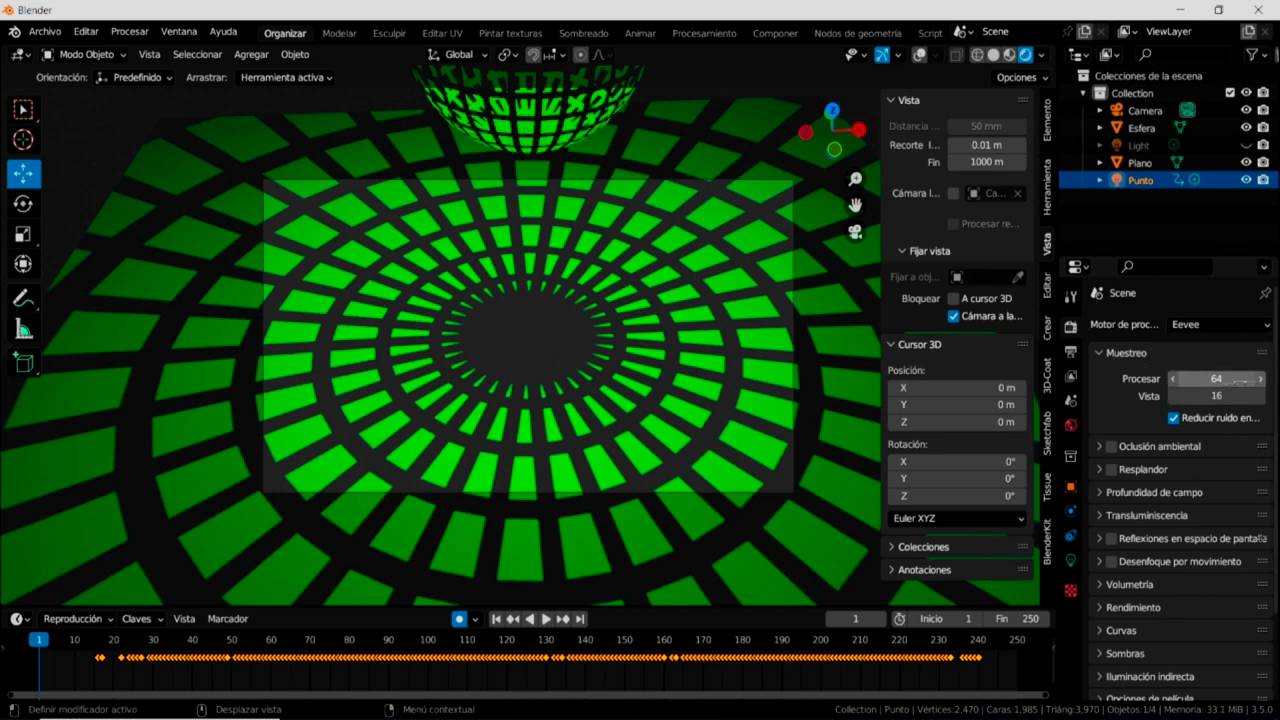
pyautogui.click(1071, 352)
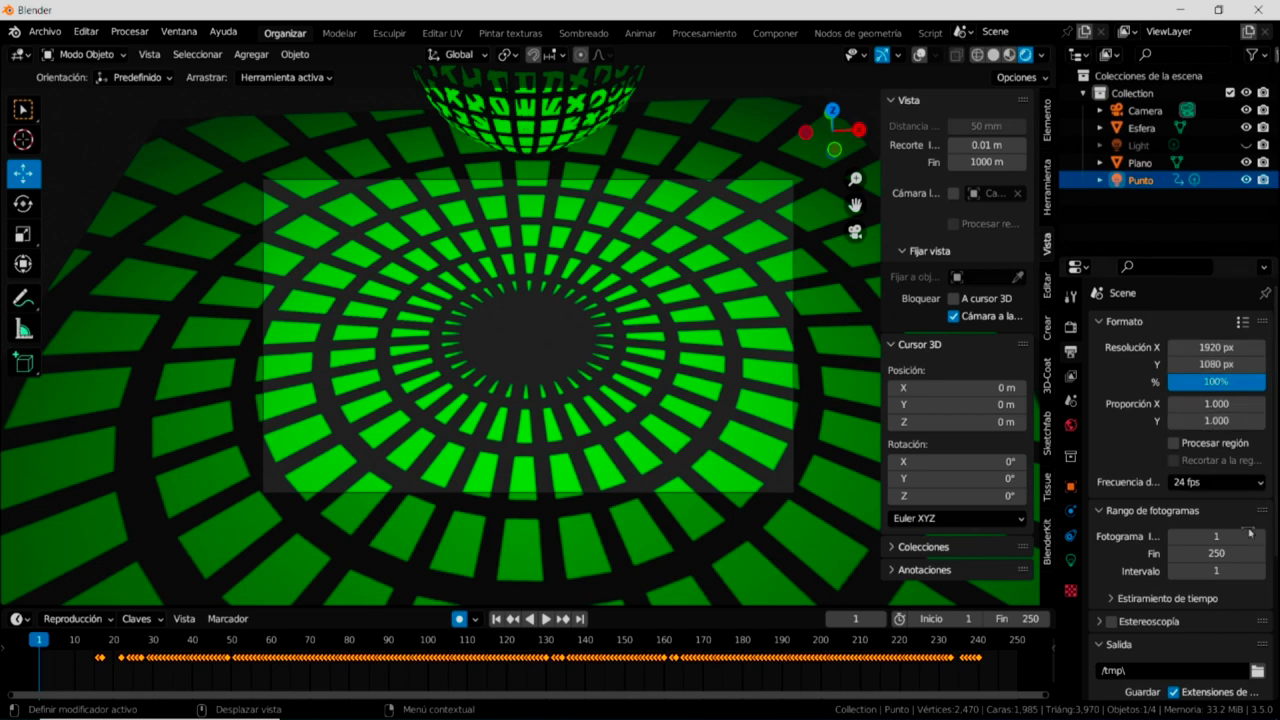
pyautogui.scroll(-1, 1244, 522)
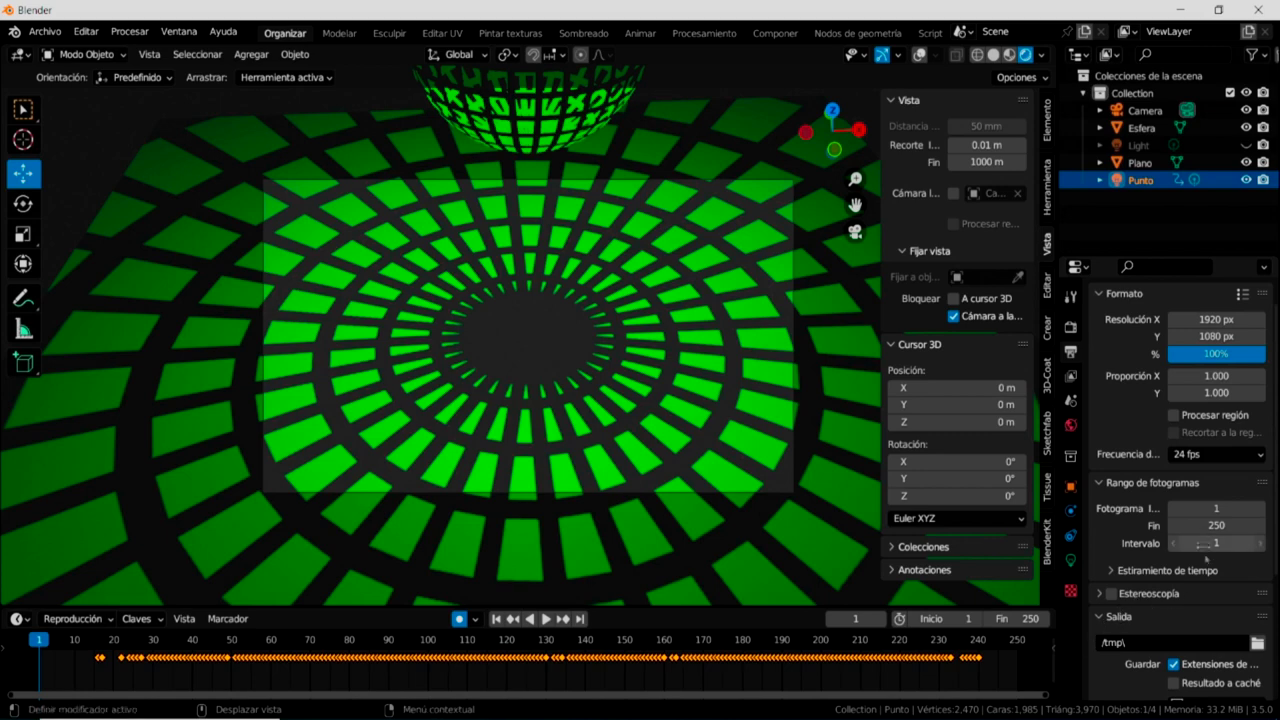
pyautogui.scroll(-1, 1201, 570)
pyautogui.scroll(-1, 1203, 575)
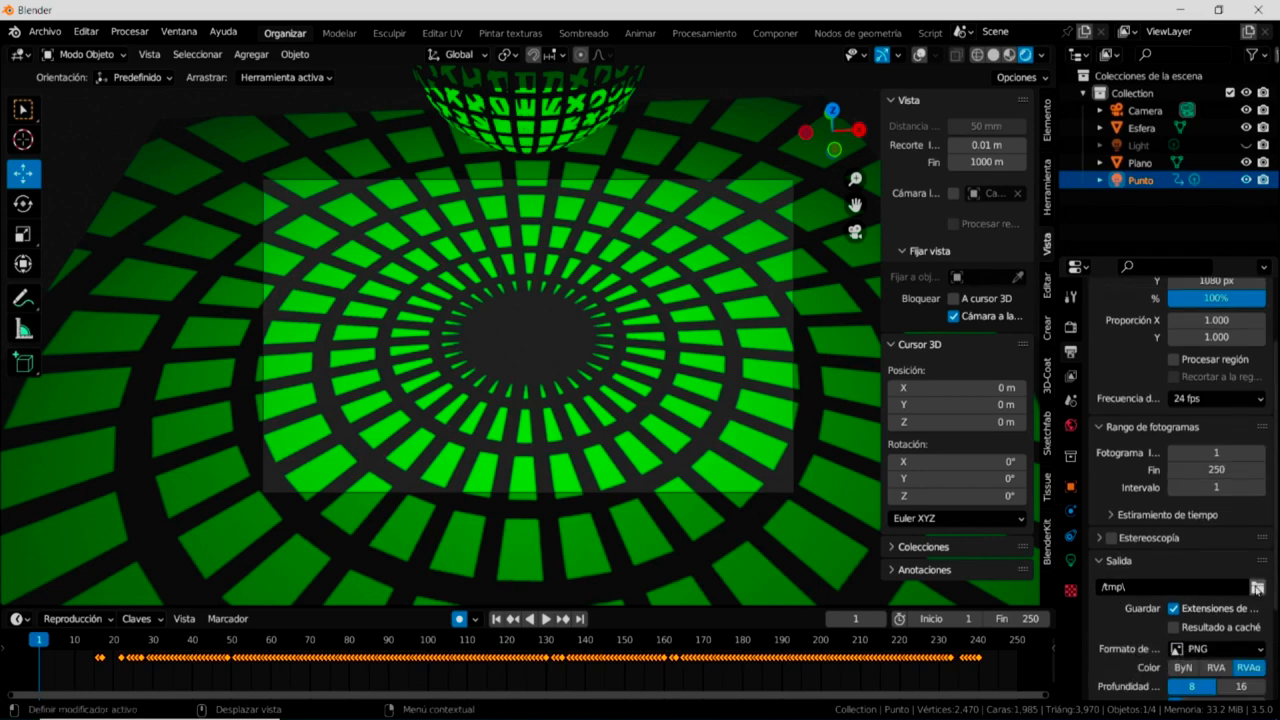
pyautogui.click(1257, 588)
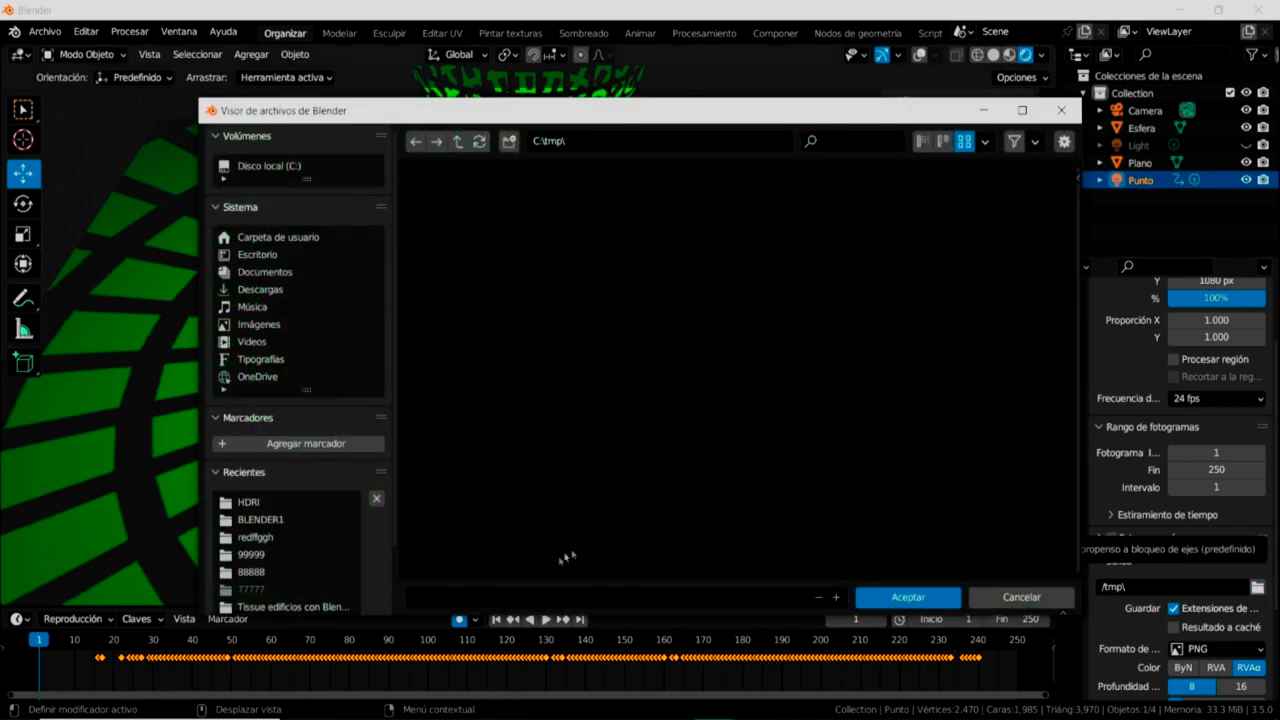
# Start entering the 'Chroma circulos' output file name in the C:\tmp\ file browser.
pyautogui.click(510, 596)
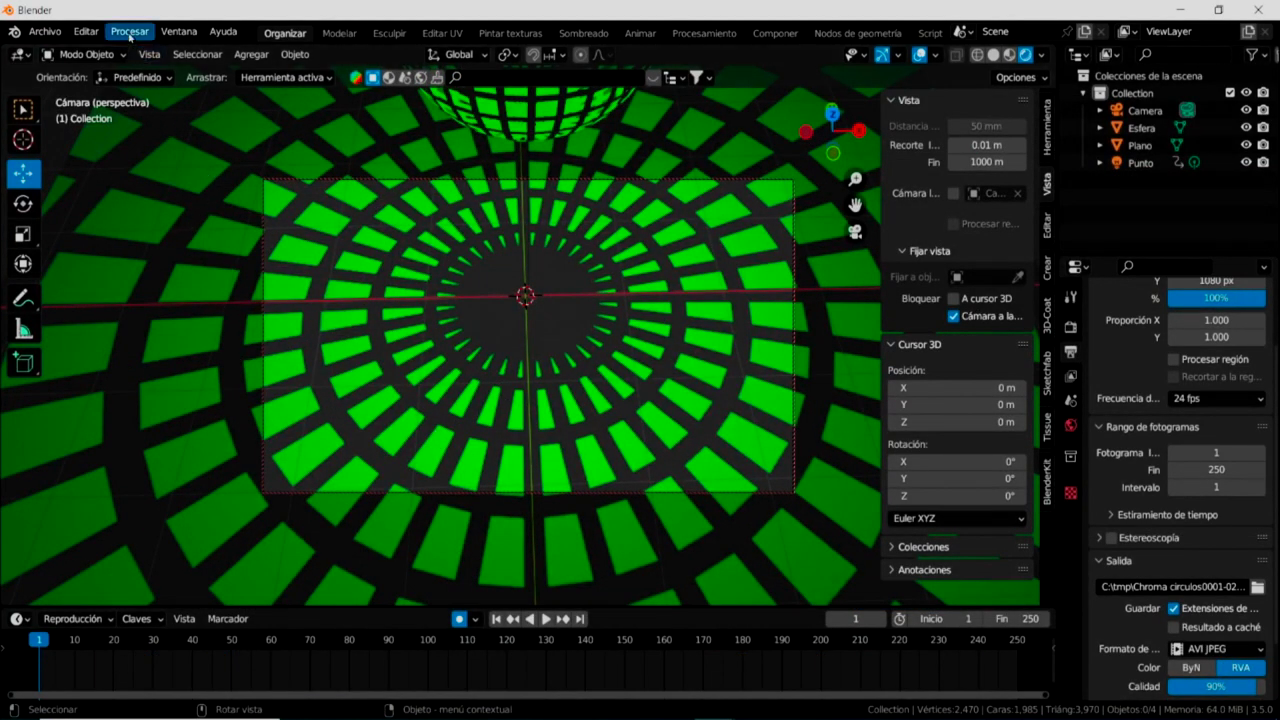
# Render a test still of the current frame, close the result, and select the Punto light.
pyautogui.click(131, 35)
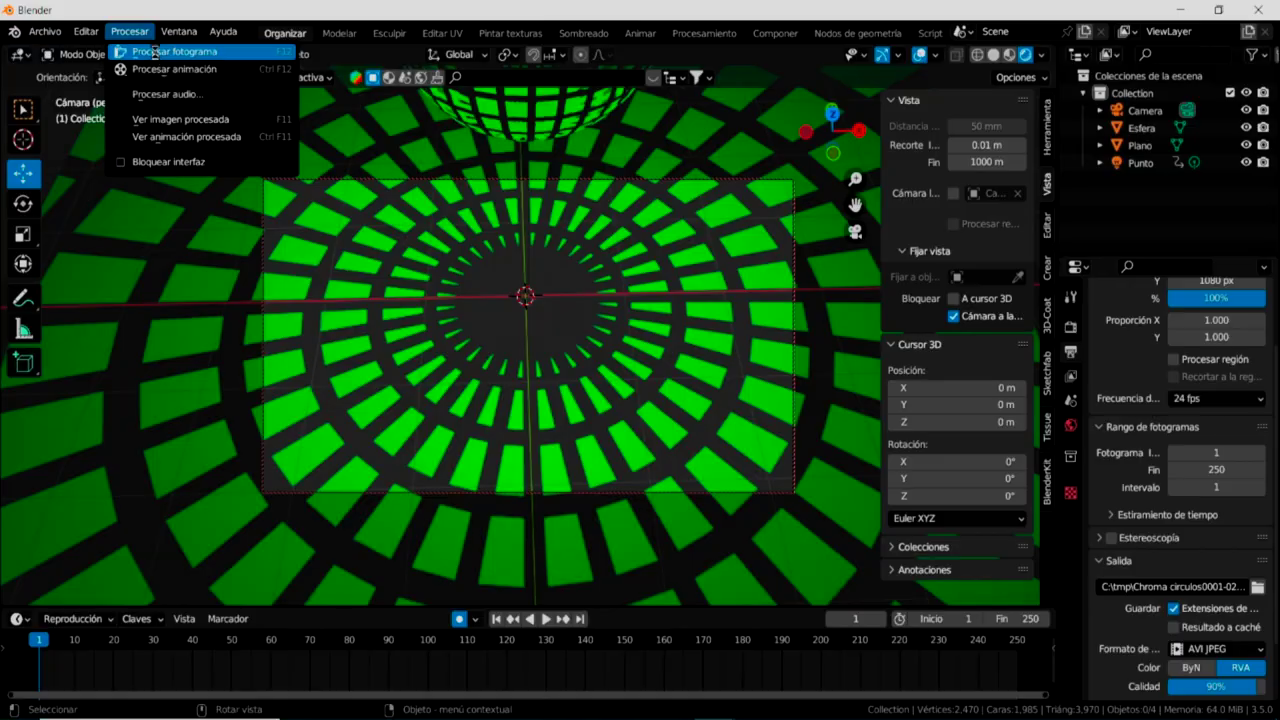
pyautogui.click(156, 57)
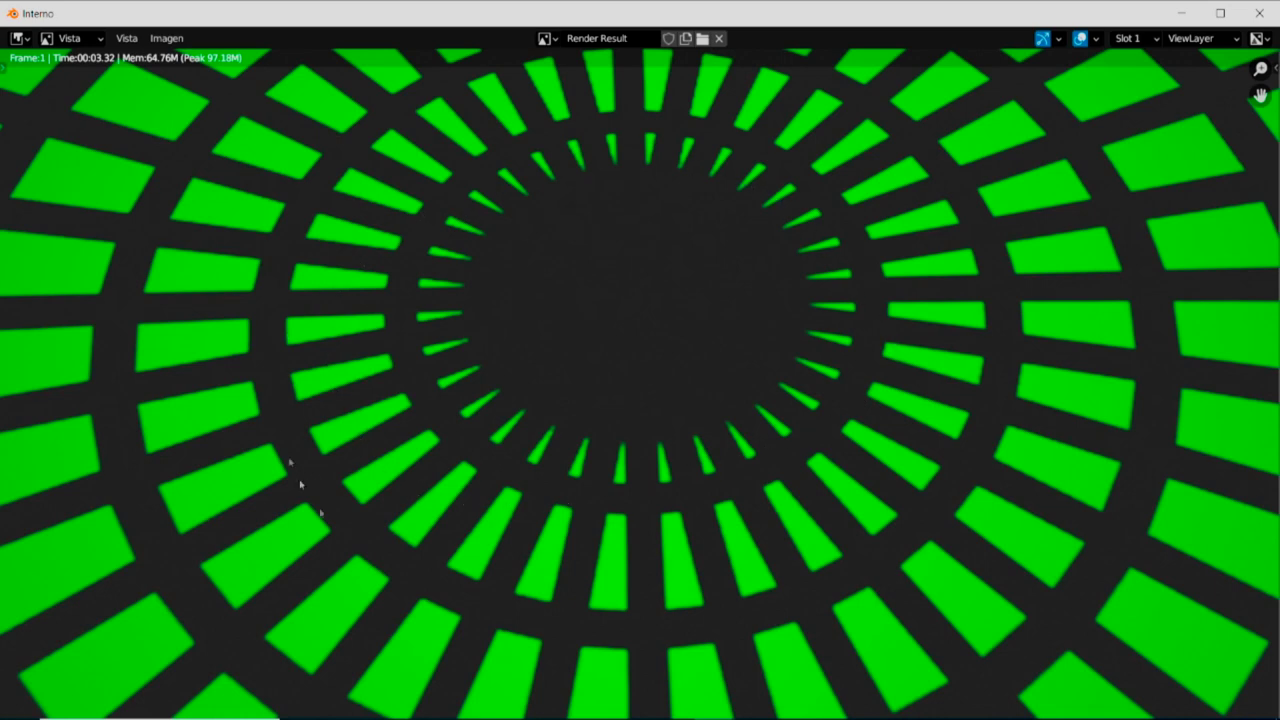
pyautogui.click(1259, 13)
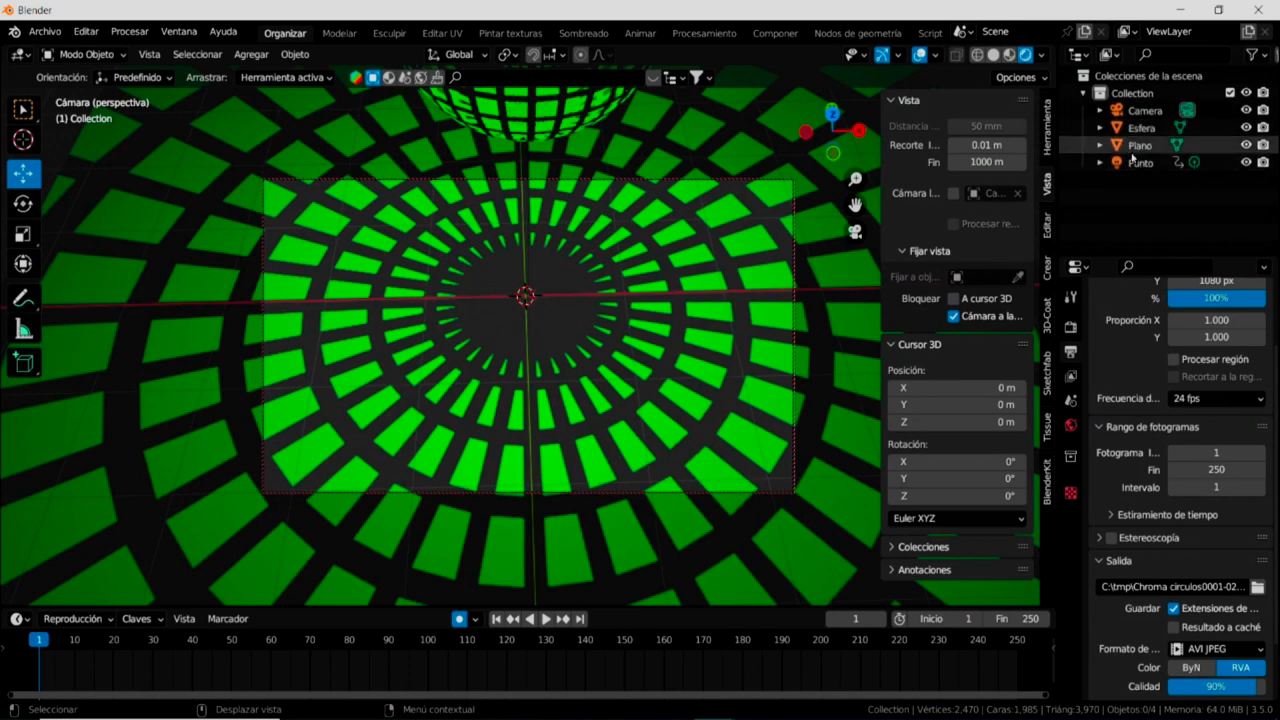
pyautogui.rightClick(1133, 165)
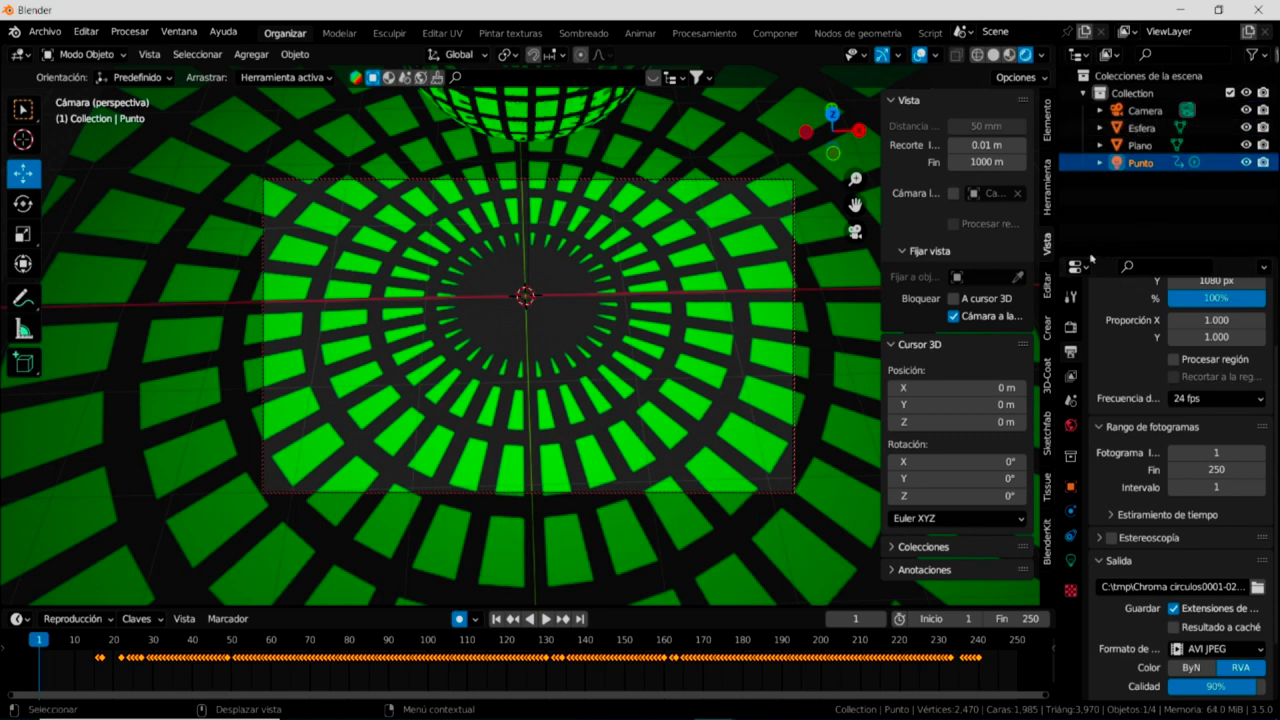
# Render the full 250-frame lattice shadow animation to the AVI video file.
pyautogui.click(130, 31)
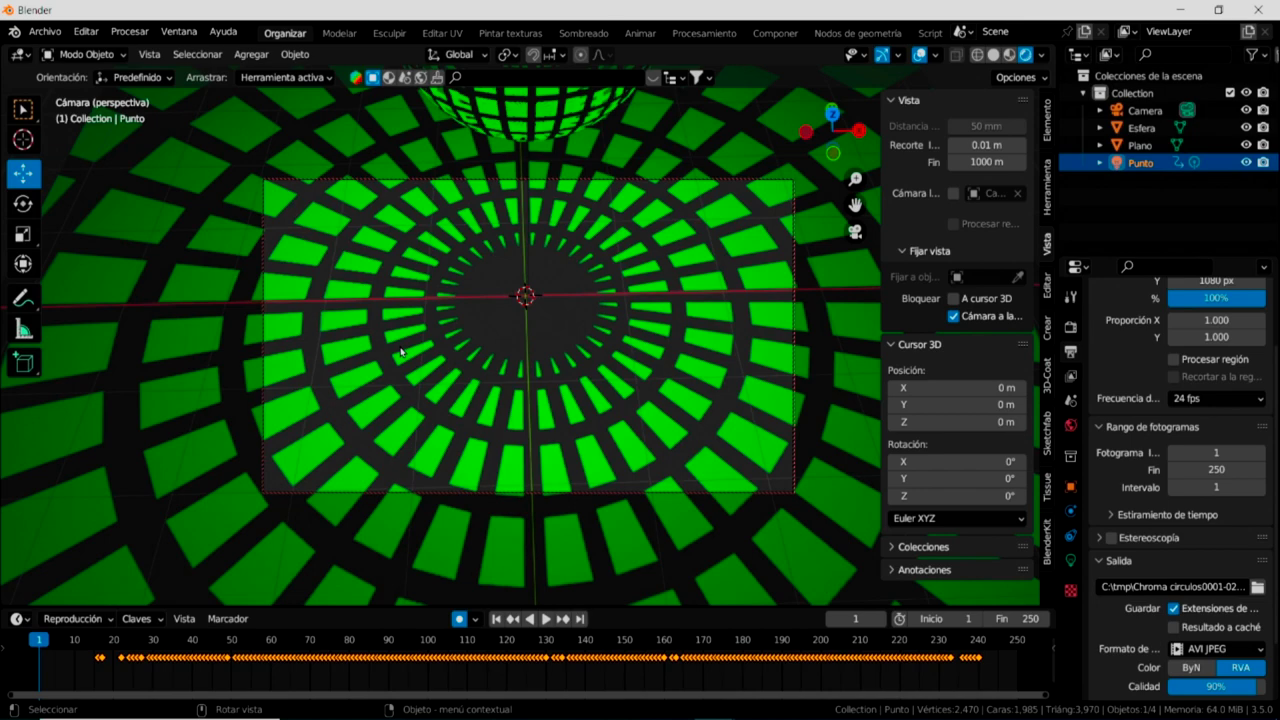
pyautogui.press('F11')
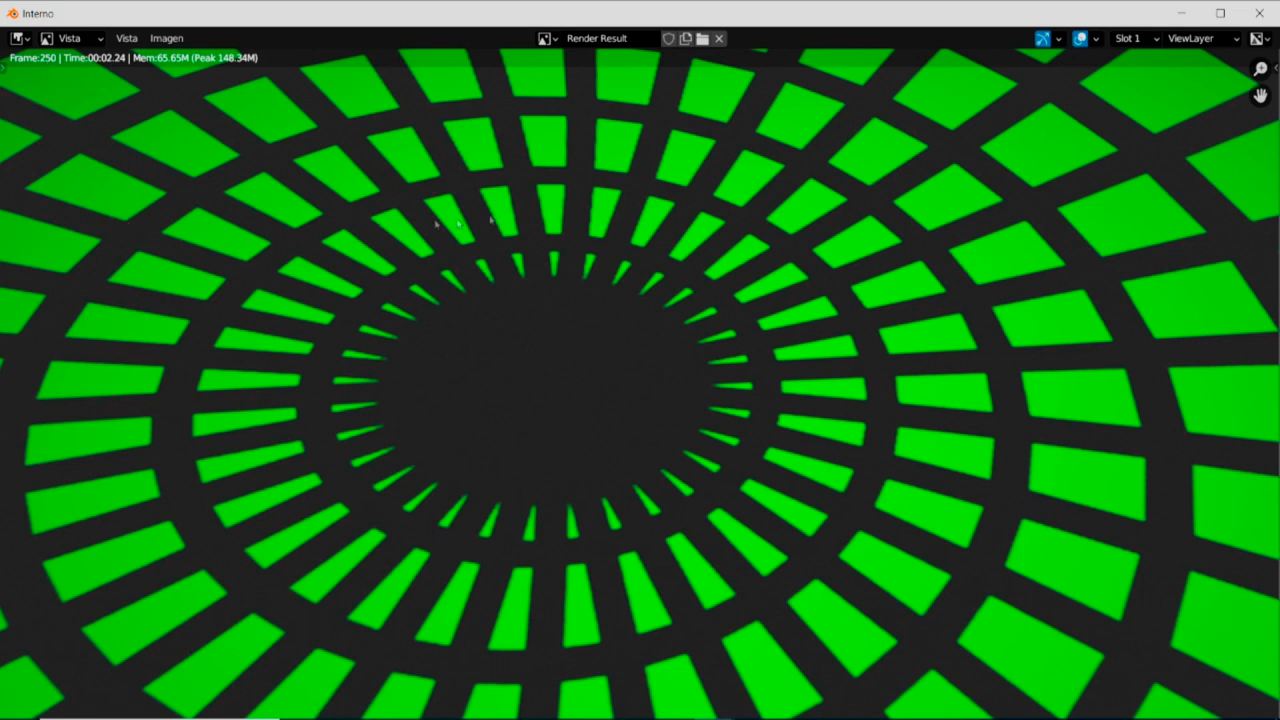
# Close the Render Result window and browse to the folder holding the rendered Chroma circulos0001-0250 AVI.
pyautogui.click(1259, 16)
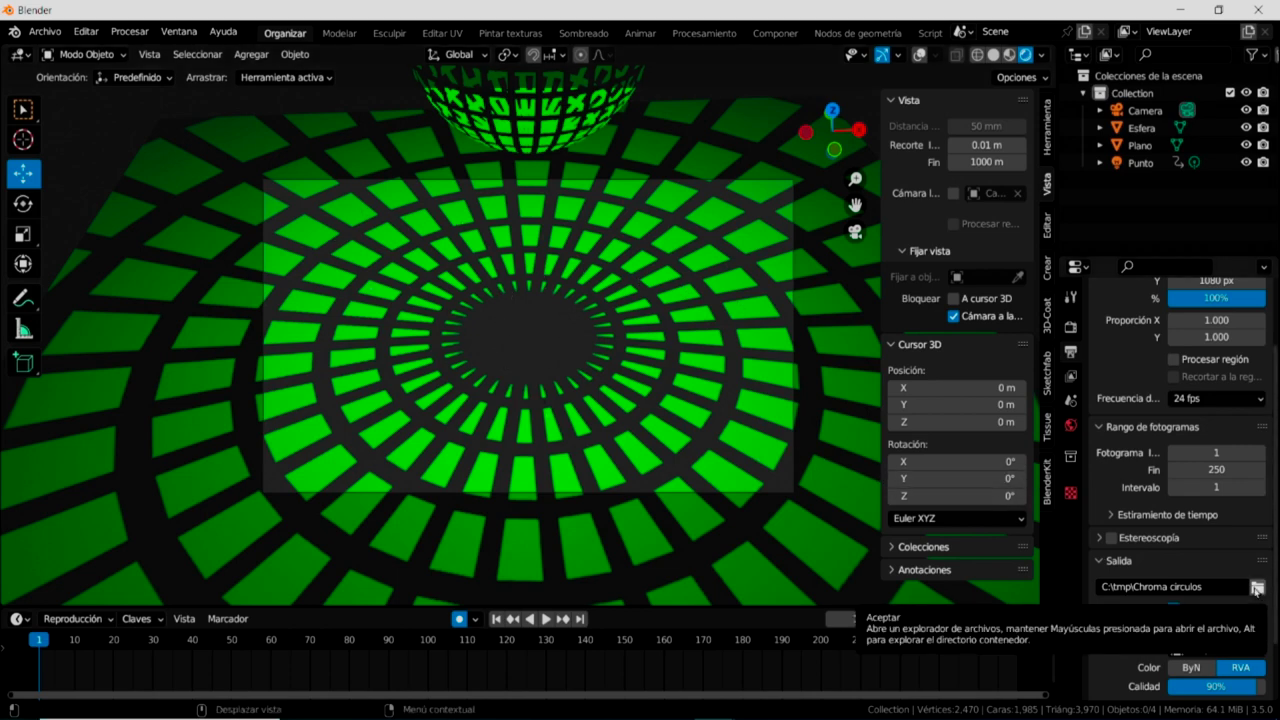
pyautogui.click(1257, 589)
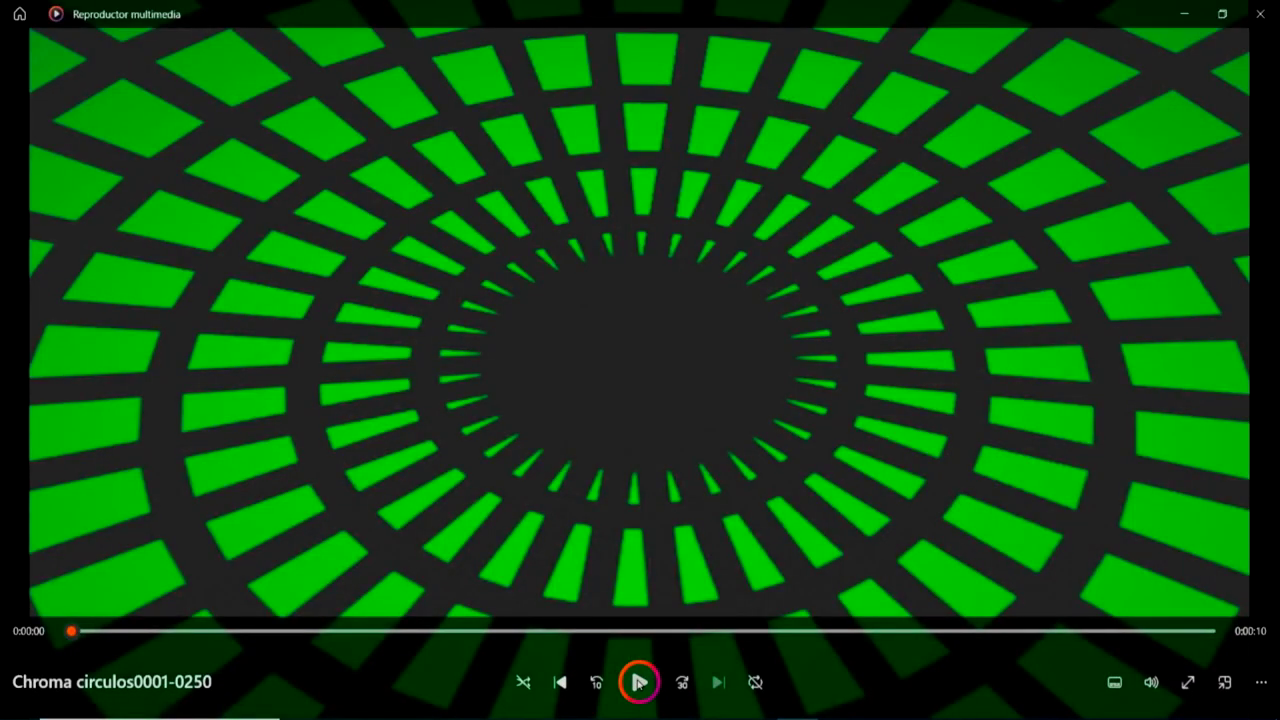
# Replay the green Chroma circulos0001-0250 video from the beginning.
pyautogui.click(639, 682)
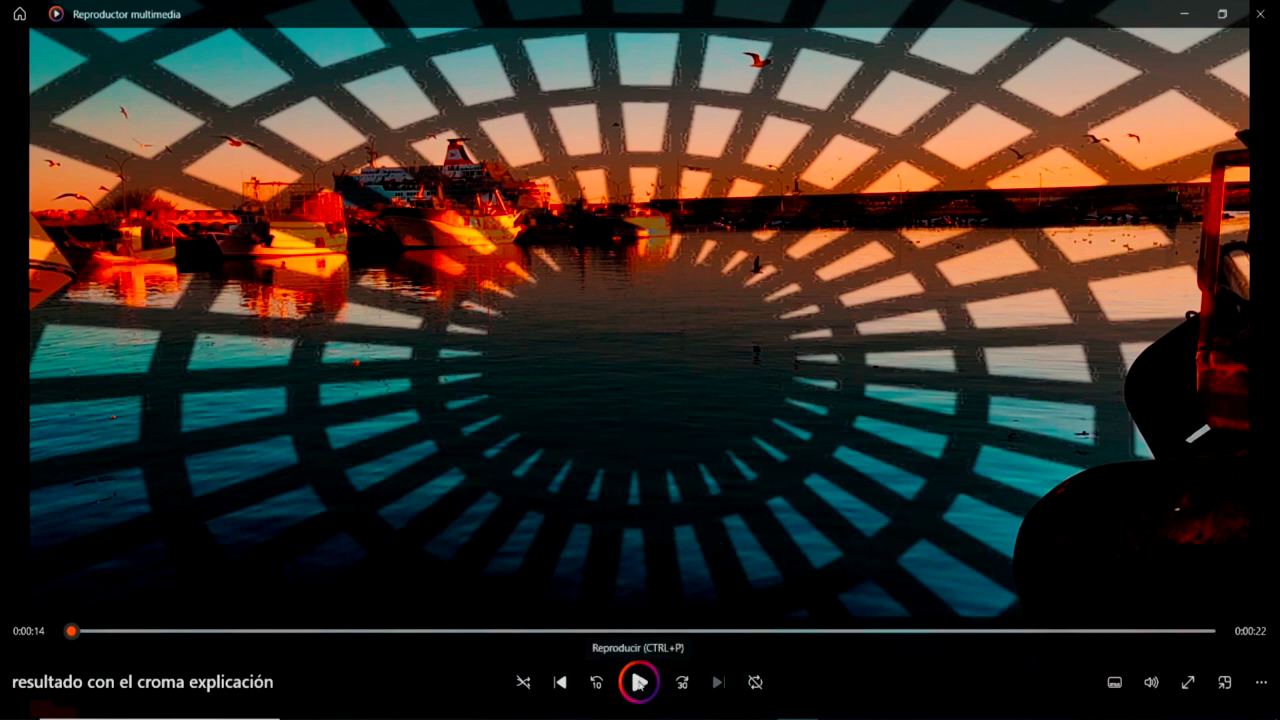
# Play 'resultado con el croma explicación', showing the lattice shadow keyed over the sunset harbor.
pyautogui.click(638, 682)
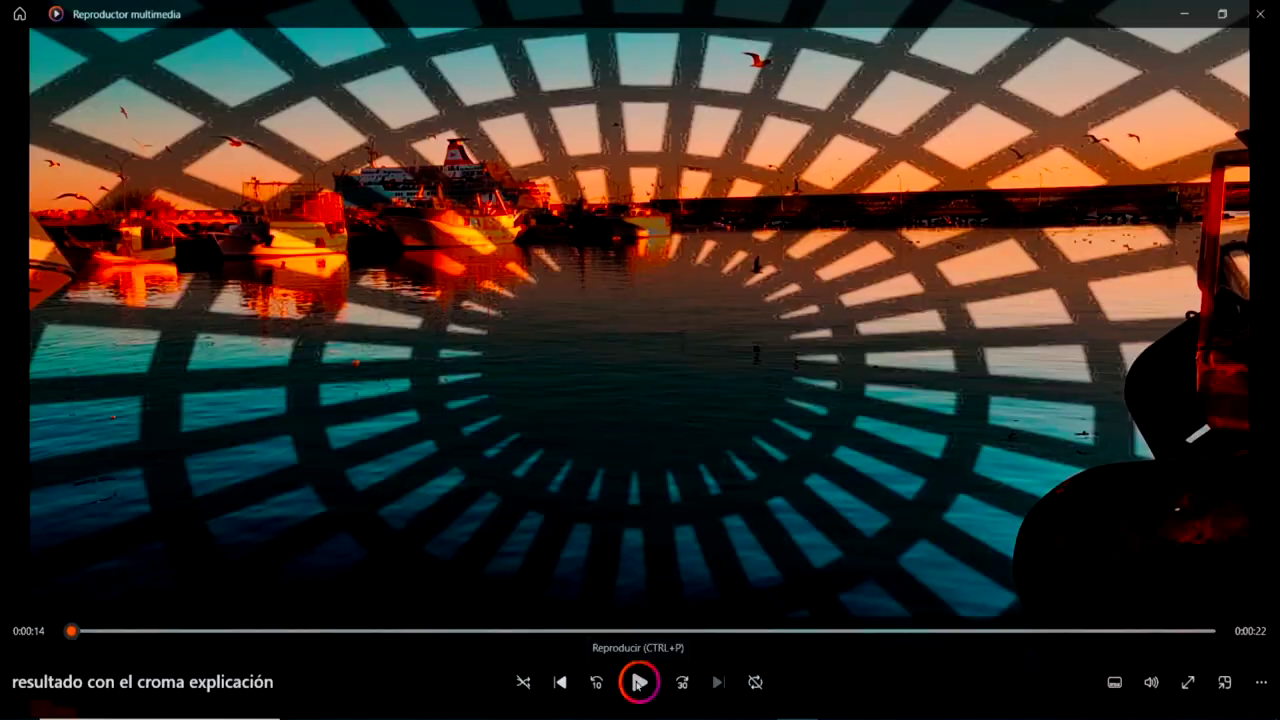